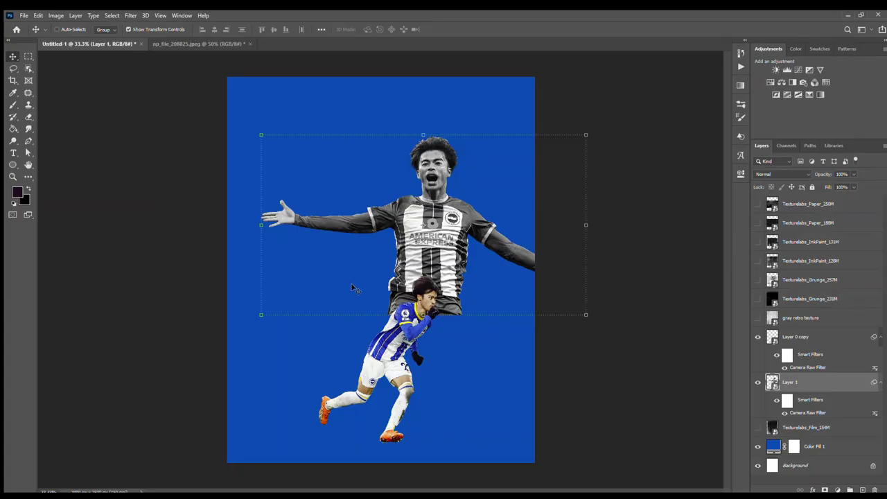
Nudge the upper player, then paint a soft 800-px black spot on a new layer
{"action": "left_click_drag", "start_coordinate": [444, 254], "coordinate": [437, 244]}
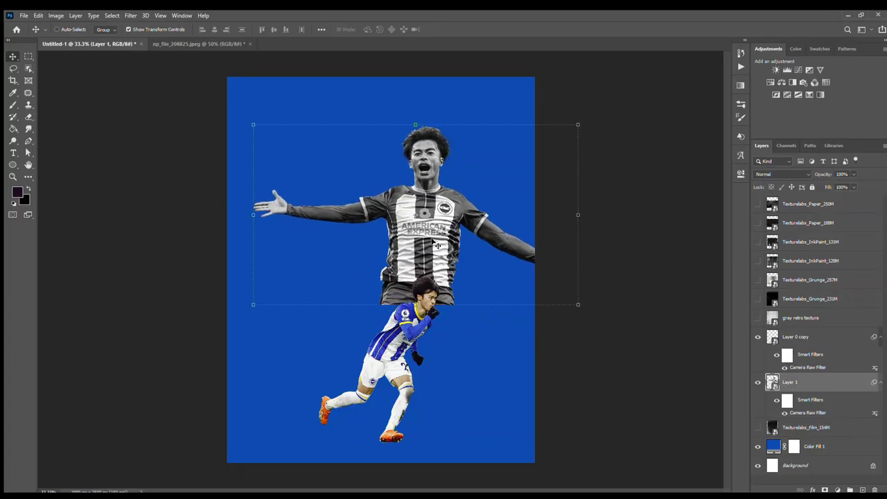
{"action": "left_click", "coordinate": [413, 355], "text": "ctrl"}
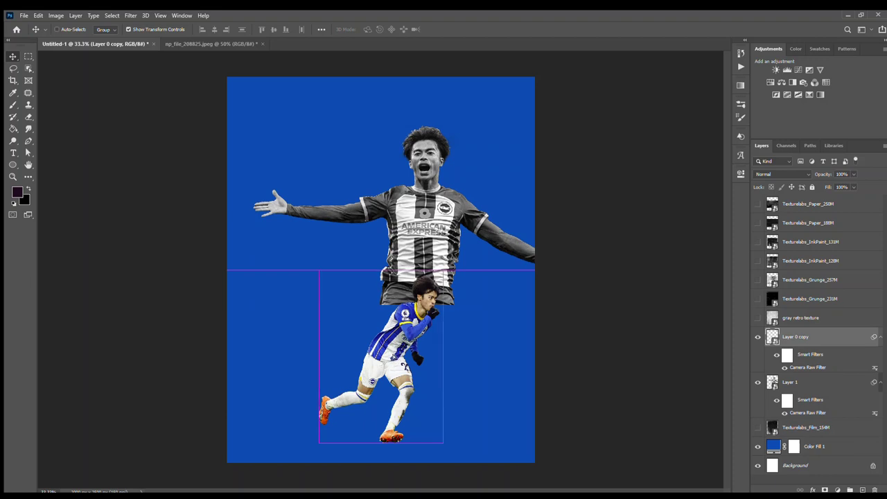
{"action": "left_click", "coordinate": [863, 490], "text": "ctrl"}
{"action": "key", "text": "b"}
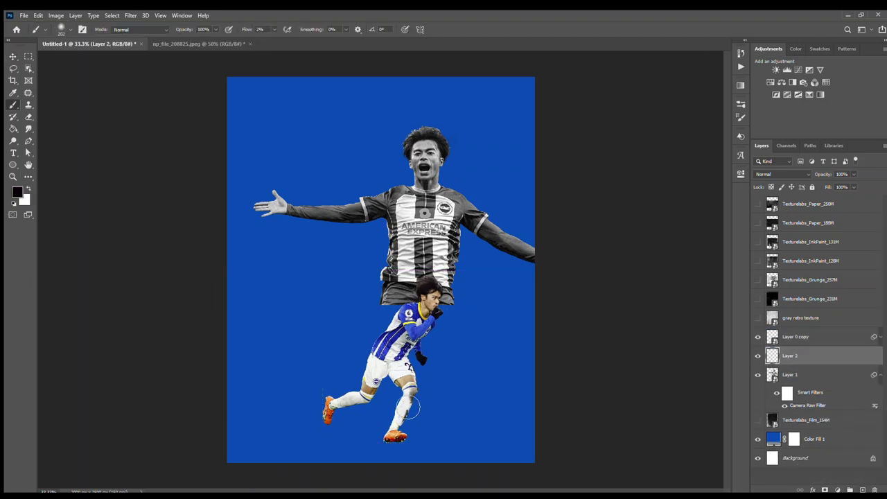
{"action": "key", "text": "bracketright"}
{"action": "key", "text": "bracketright"}
{"action": "key", "text": "bracketright"}
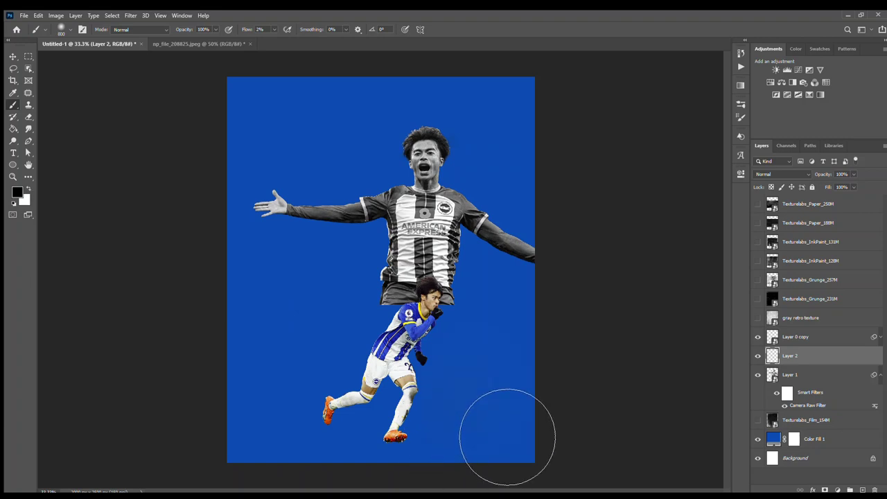
{"action": "left_click", "coordinate": [478, 362]}
Squash and widen the spot into a flat shadow under the feet; nudge the upper player up
{"action": "key", "text": "ctrl+t"}
{"action": "mouse_move", "coordinate": [436, 263]}
{"action": "left_mouse_down"}
{"action": "mouse_move", "coordinate": [435, 421]}
{"action": "mouse_move", "coordinate": [354, 420]}
{"action": "mouse_move", "coordinate": [351, 440]}
{"action": "left_mouse_up"}
{"action": "mouse_move", "coordinate": [448, 449]}
{"action": "left_mouse_down"}
{"action": "mouse_move", "coordinate": [377, 449]}
{"action": "mouse_move", "coordinate": [411, 445]}
{"action": "left_mouse_up"}
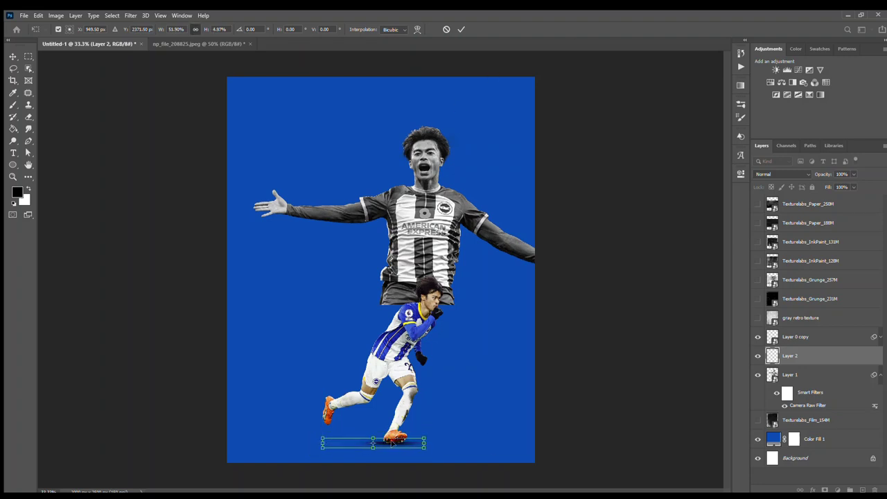
{"action": "left_click_drag", "start_coordinate": [309, 442], "coordinate": [259, 439]}
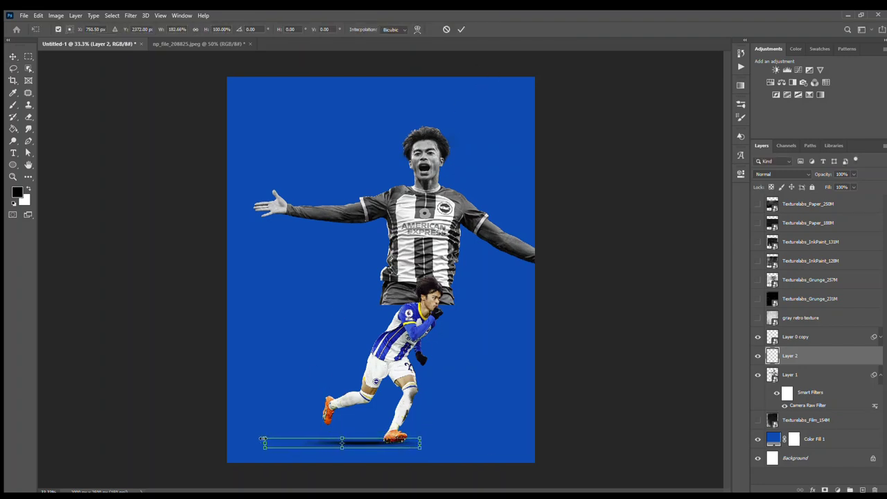
{"action": "left_click_drag", "start_coordinate": [367, 444], "coordinate": [380, 444]}
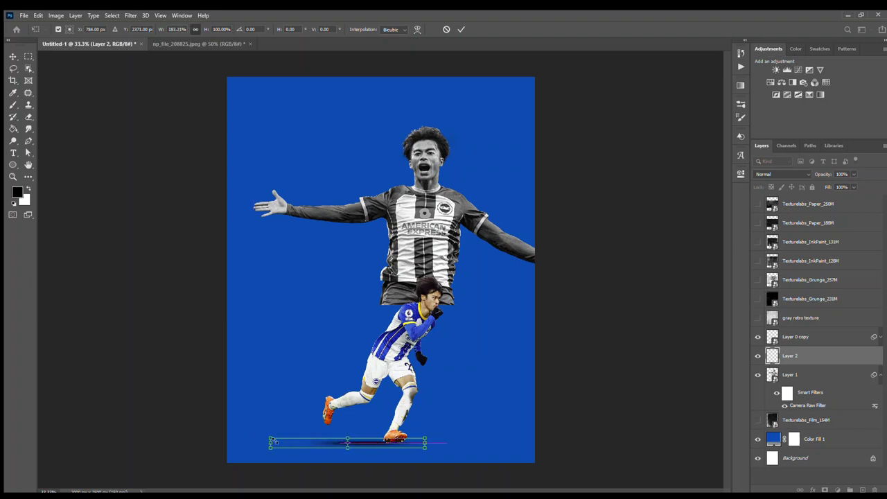
{"action": "key", "text": "Return"}
{"action": "left_click", "coordinate": [435, 219], "text": "ctrl"}
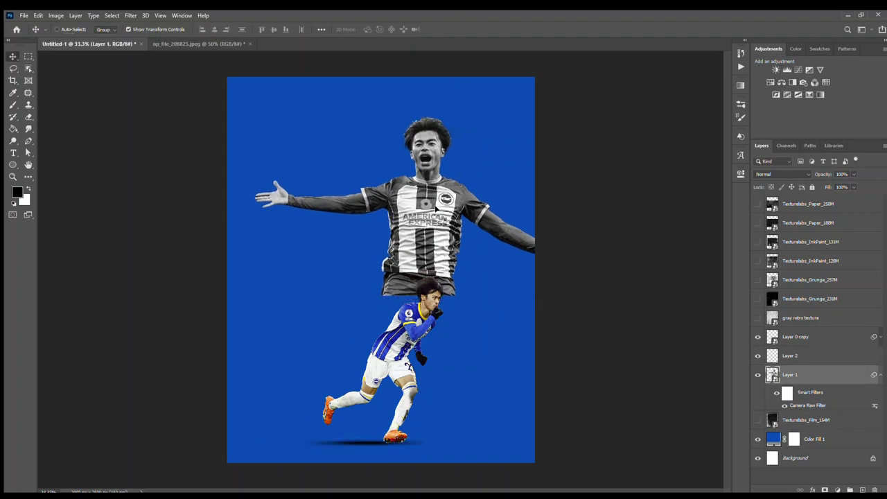
{"action": "left_click_drag", "start_coordinate": [436, 219], "coordinate": [440, 209]}
Draw a black rectangle over the top of the poster, placed beneath the upper player's layer
{"action": "key", "text": "u"}
{"action": "left_click_drag", "start_coordinate": [255, 66], "coordinate": [496, 311]}
{"action": "key", "text": "alt+BackSpace"}
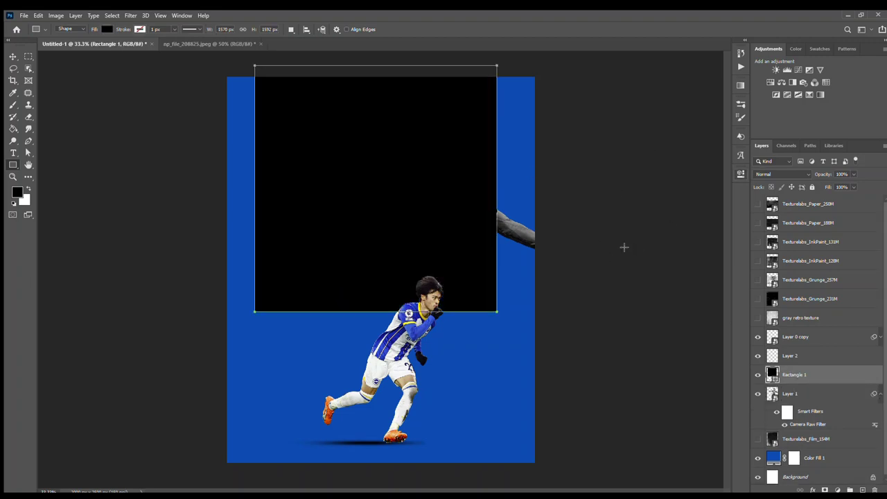
{"action": "key", "text": "v"}
{"action": "left_click", "coordinate": [874, 393]}
{"action": "left_click", "coordinate": [804, 378]}
{"action": "left_click_drag", "start_coordinate": [804, 396], "coordinate": [797, 401]}
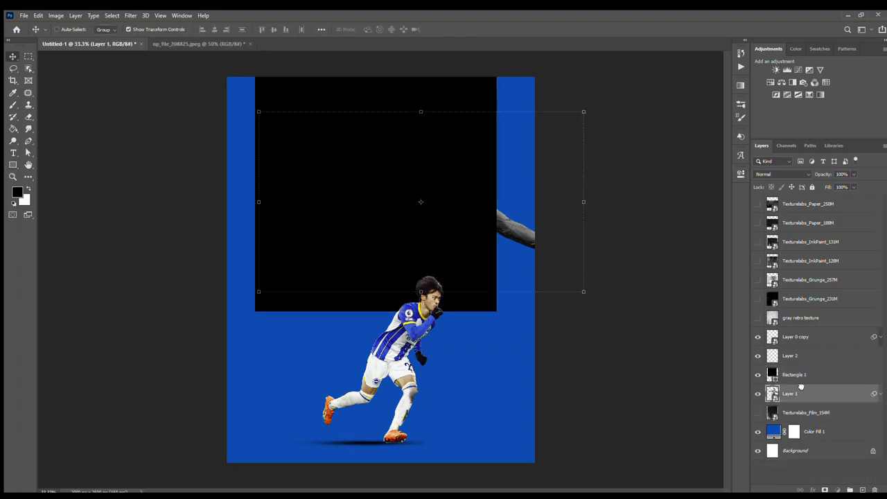
Pull the rectangle's bottom-right corner down into a slanted edge and reposition the panel
{"action": "key", "text": "ctrl+t"}
{"action": "left_click_drag", "start_coordinate": [496, 312], "coordinate": [497, 351]}
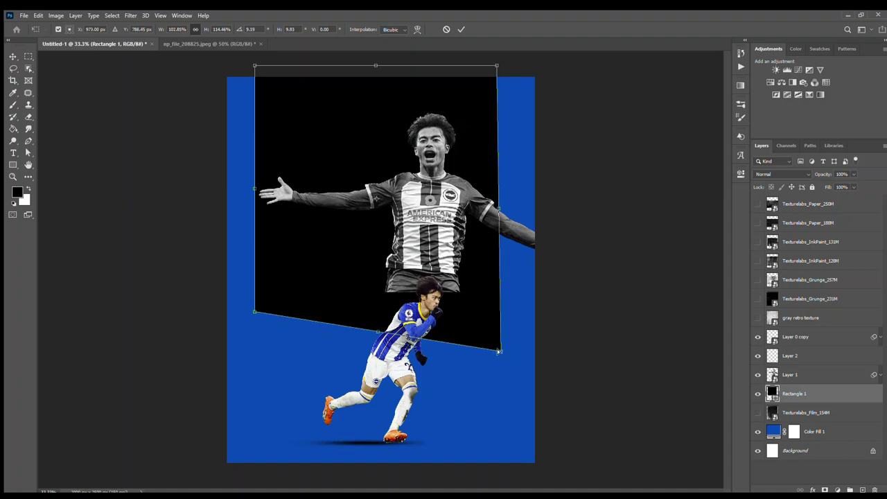
{"action": "left_click", "coordinate": [461, 29]}
{"action": "left_click_drag", "start_coordinate": [411, 217], "coordinate": [420, 201]}
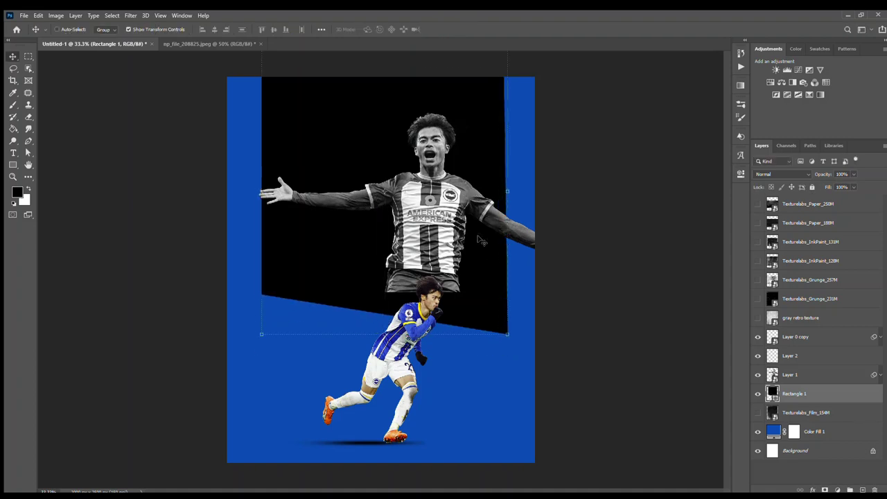
{"action": "left_click_drag", "start_coordinate": [479, 240], "coordinate": [471, 249]}
{"action": "key", "text": "ctrl+t"}
{"action": "mouse_move", "coordinate": [500, 344]}
{"action": "left_mouse_down"}
{"action": "mouse_move", "coordinate": [499, 365]}
{"action": "mouse_move", "coordinate": [499, 356]}
{"action": "left_mouse_up"}
{"action": "key", "text": "Return"}
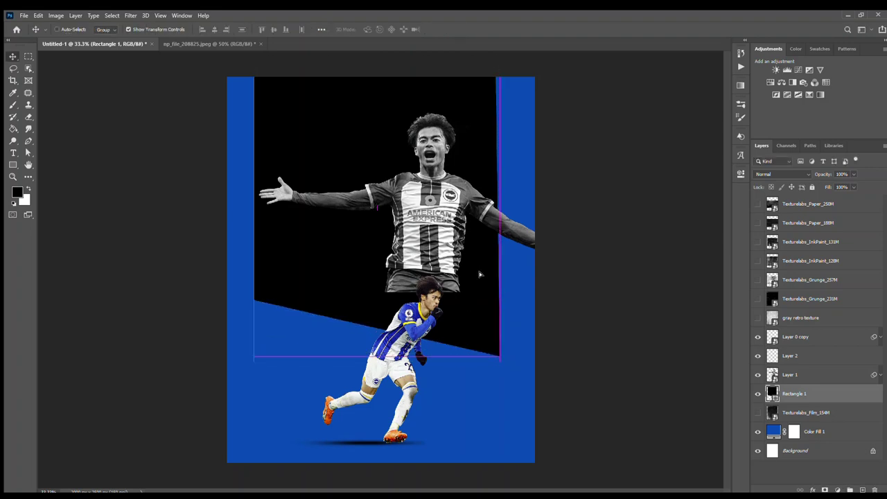
Clip the upper player to the black panel and enlarge it to fill the panel
{"action": "left_click", "coordinate": [458, 236], "text": "ctrl"}
{"action": "left_click_drag", "start_coordinate": [438, 212], "coordinate": [441, 197]}
{"action": "key", "text": "ctrl+alt+g"}
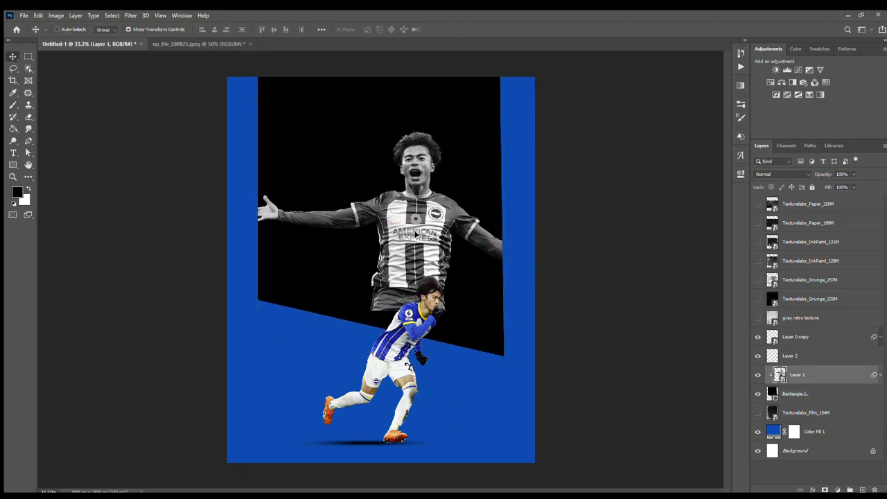
{"action": "key", "text": "ctrl+t"}
{"action": "left_click_drag", "start_coordinate": [244, 290], "coordinate": [203, 333]}
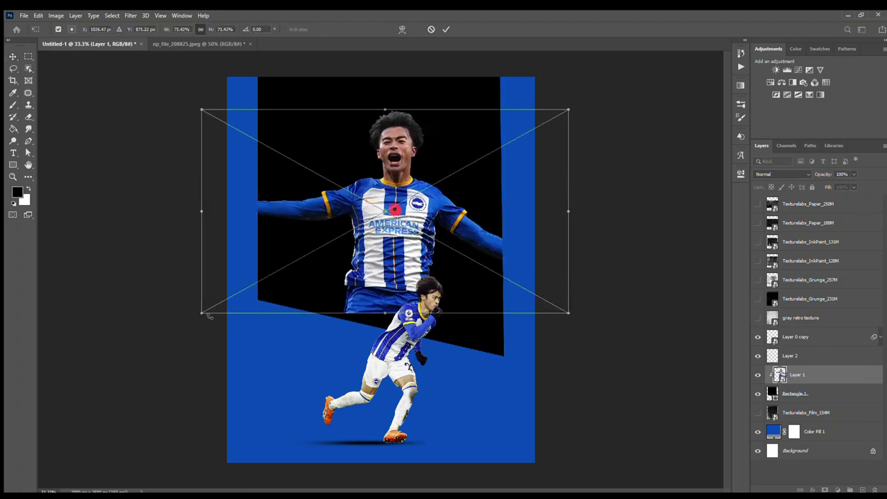
{"action": "left_click_drag", "start_coordinate": [427, 233], "coordinate": [421, 232]}
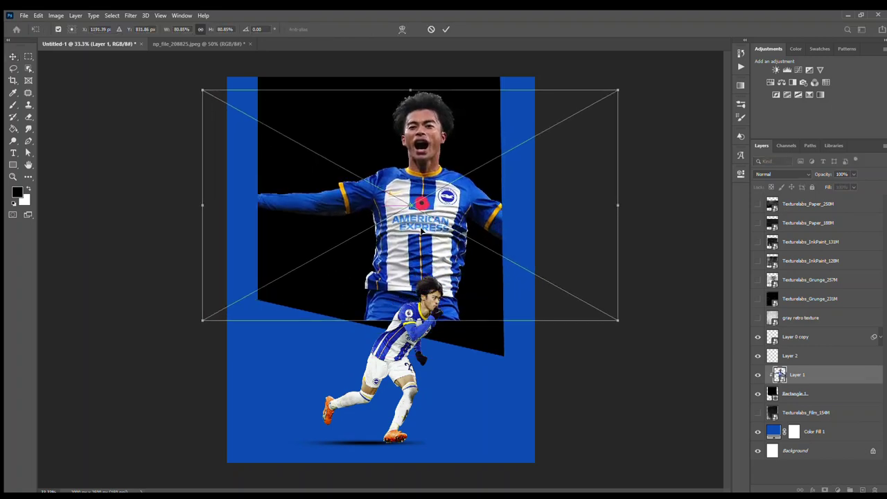
{"action": "left_click", "coordinate": [446, 29]}
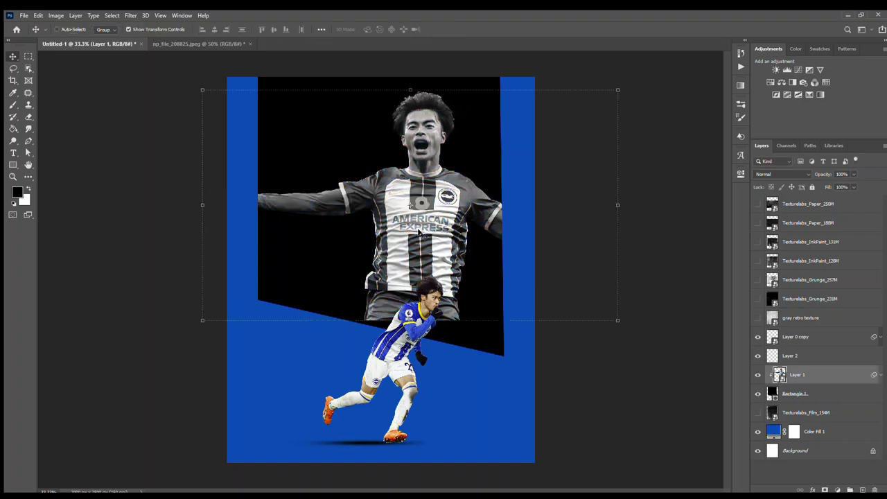
Show the Textures_Film_154M texture and blend it with Screen mode
{"action": "left_click", "coordinate": [758, 412]}
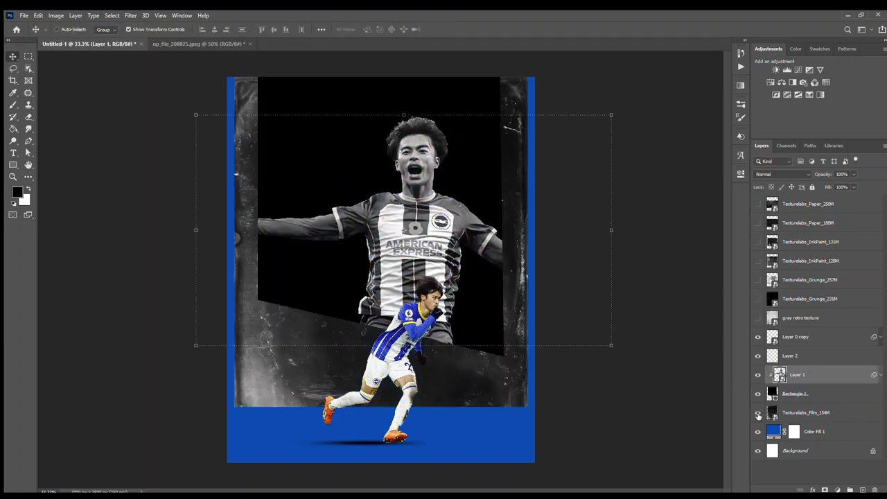
{"action": "left_click", "coordinate": [806, 413]}
{"action": "key", "text": "ctrl+t"}
{"action": "left_click", "coordinate": [445, 30]}
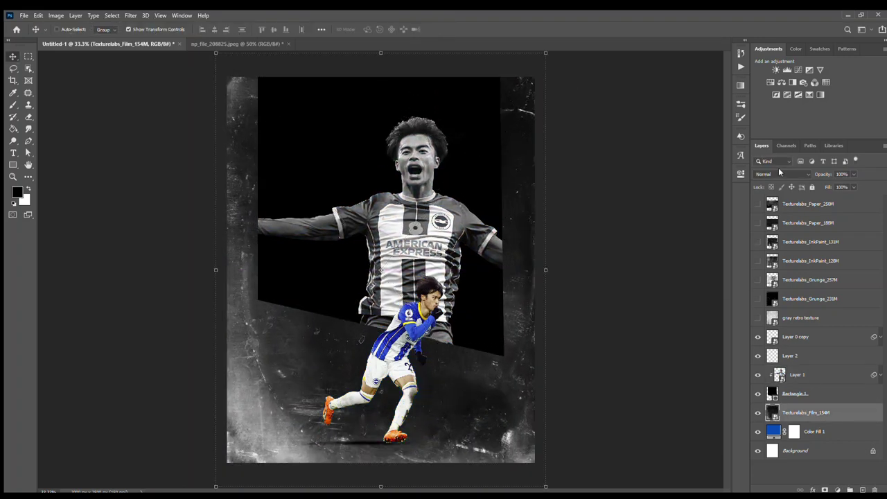
{"action": "left_click", "coordinate": [781, 174]}
{"action": "left_click", "coordinate": [761, 246]}
{"action": "key", "text": "Down"}
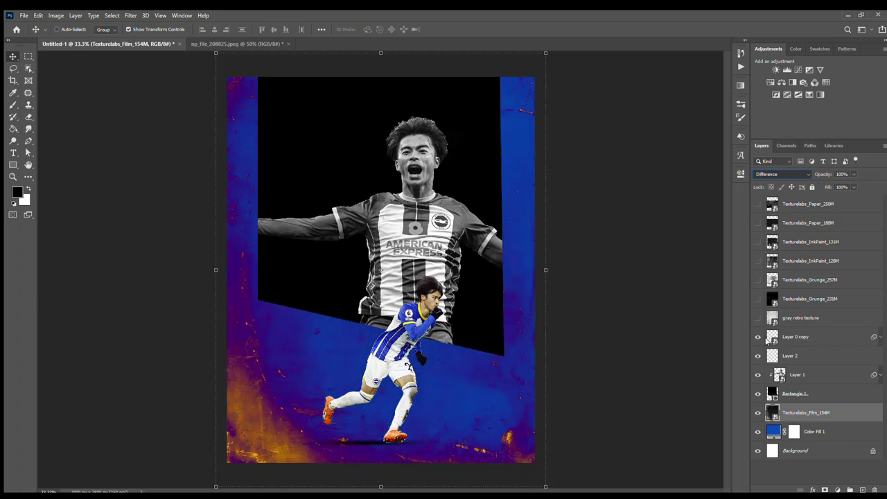
{"action": "key", "text": "Up"}
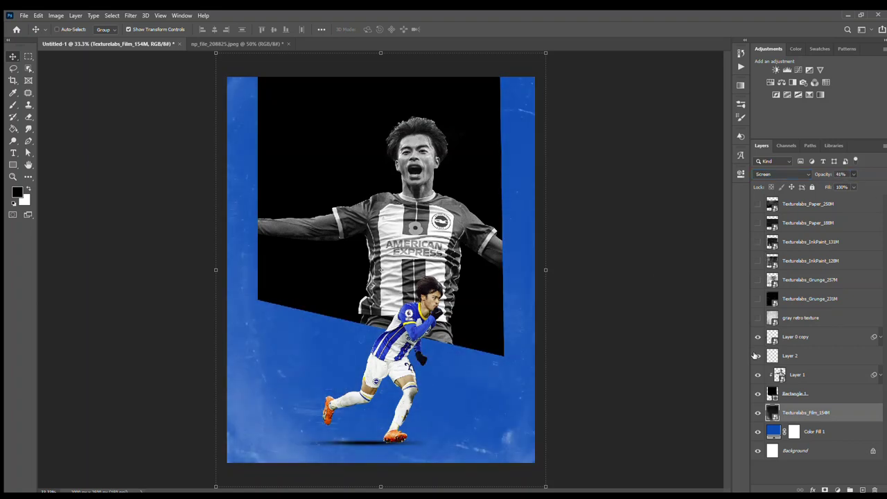
Stretch the gray retro texture below the black panel, test blend modes, then hide it
{"action": "left_click", "coordinate": [771, 431]}
{"action": "left_click_drag", "start_coordinate": [801, 318], "coordinate": [801, 404]}
{"action": "left_click", "coordinate": [758, 394]}
{"action": "left_click_drag", "start_coordinate": [524, 275], "coordinate": [553, 275]}
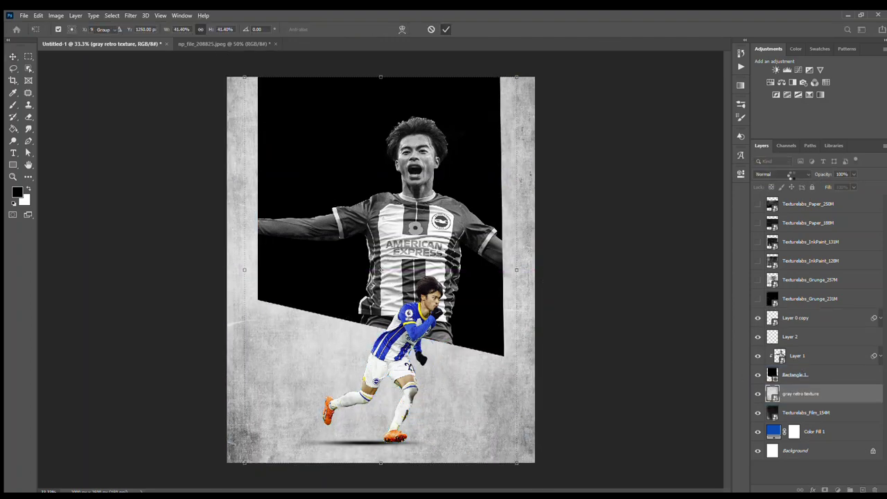
{"action": "key", "text": "Return"}
{"action": "left_click", "coordinate": [782, 174]}
{"action": "key", "text": "Down"}
{"action": "key", "text": "Down"}
{"action": "key", "text": "Down"}
{"action": "key", "text": "Down"}
{"action": "key", "text": "Down"}
{"action": "key", "text": "Down"}
{"action": "key", "text": "Down"}
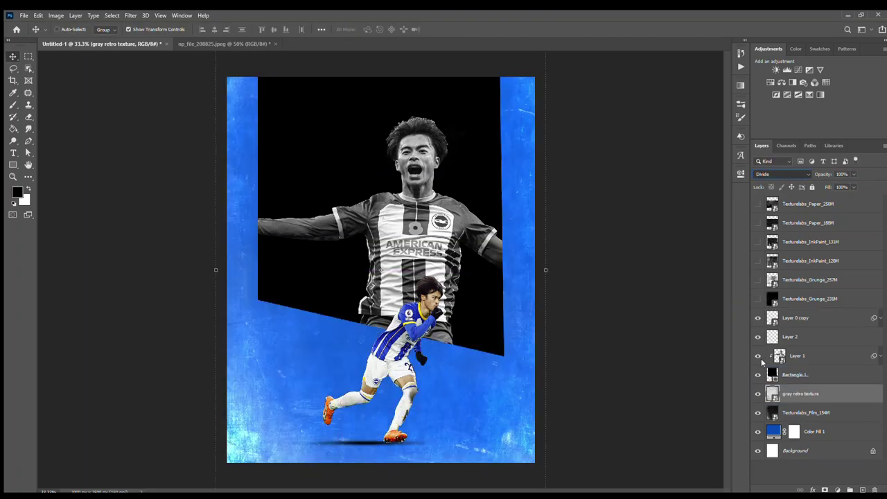
{"action": "key", "text": "Down"}
{"action": "key", "text": "Down"}
{"action": "key", "text": "Down"}
{"action": "key", "text": "Up"}
{"action": "key", "text": "Up"}
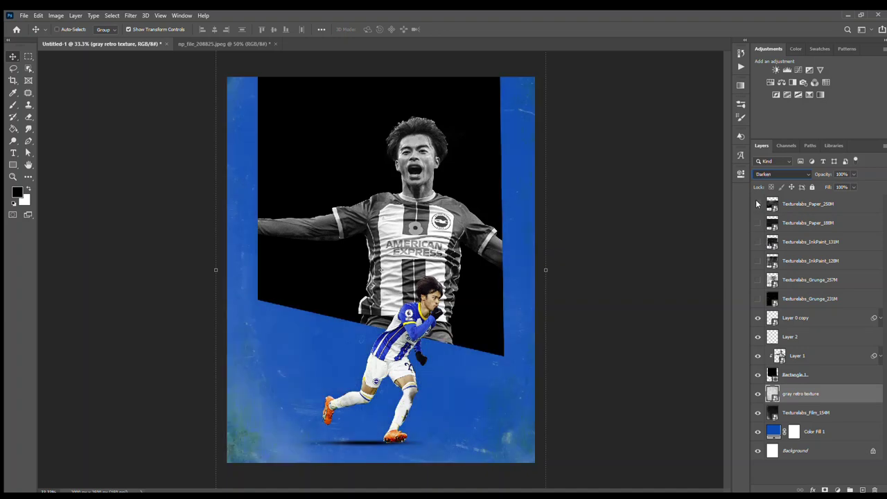
{"action": "key", "text": "Up"}
{"action": "key", "text": "Up"}
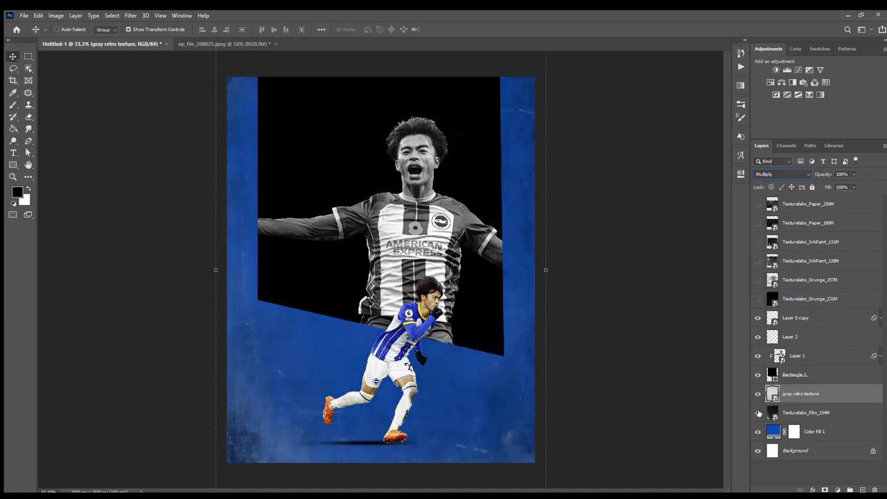
{"action": "left_click", "coordinate": [758, 394]}
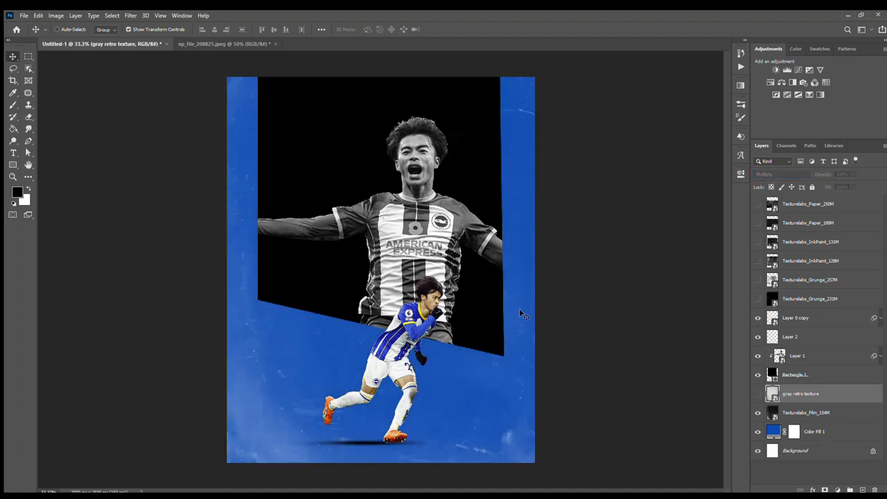
Duplicate the black panel and move the copy above the players
{"action": "left_click", "coordinate": [820, 375]}
{"action": "key", "text": "ctrl+j"}
{"action": "key", "text": "ctrl+bracketright"}
{"action": "key", "text": "ctrl+bracketright"}
{"action": "key", "text": "ctrl+bracketright"}
Turn the panel copy into a yellow strip along the top-right edge, beneath the black panel
{"action": "left_click", "coordinate": [802, 374]}
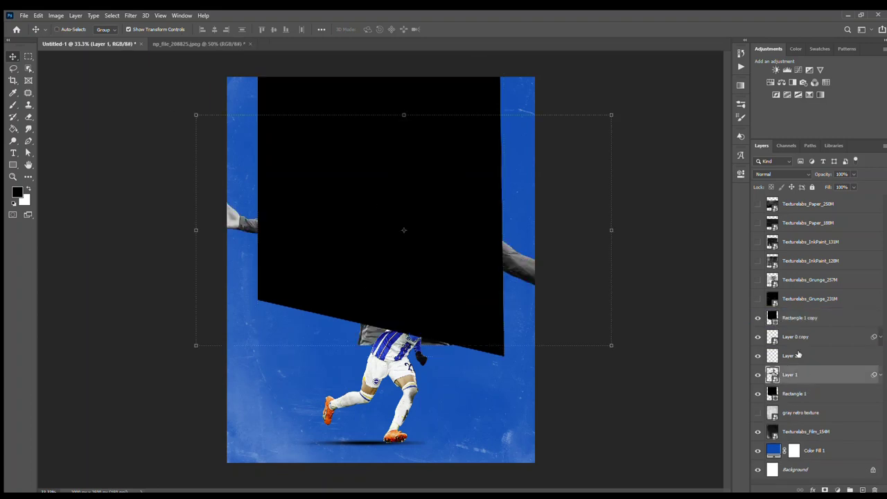
{"action": "left_click", "coordinate": [800, 318]}
{"action": "key", "text": "ctrl+t"}
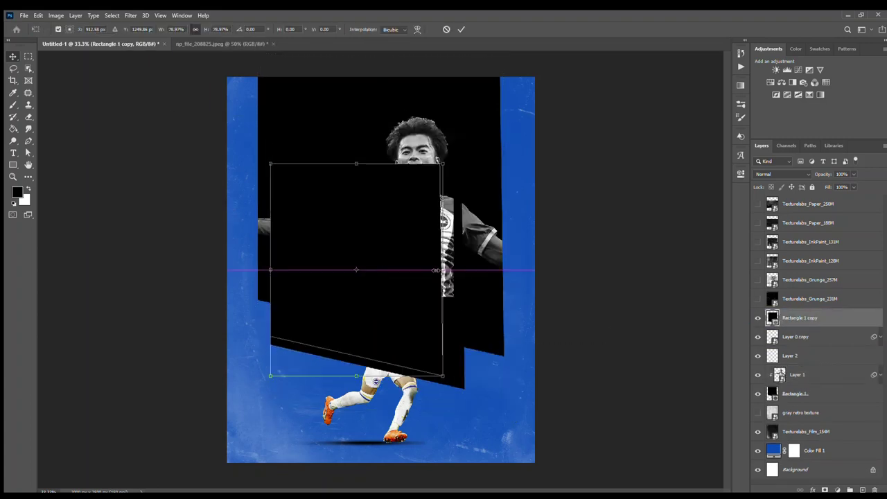
{"action": "left_click_drag", "start_coordinate": [360, 205], "coordinate": [493, 107]}
{"action": "left_click", "coordinate": [461, 29]}
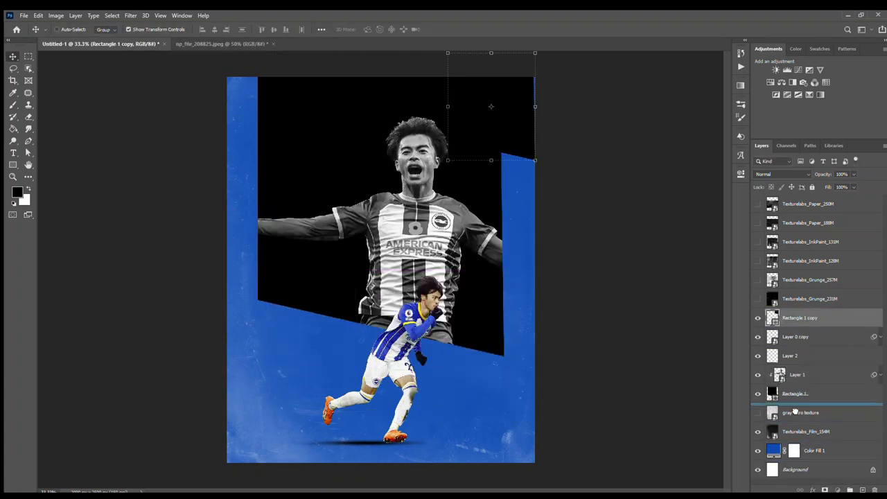
{"action": "key", "text": "ctrl+bracketleft"}
{"action": "key", "text": "ctrl+bracketleft"}
{"action": "key", "text": "ctrl+bracketleft"}
{"action": "key", "text": "ctrl+bracketleft"}
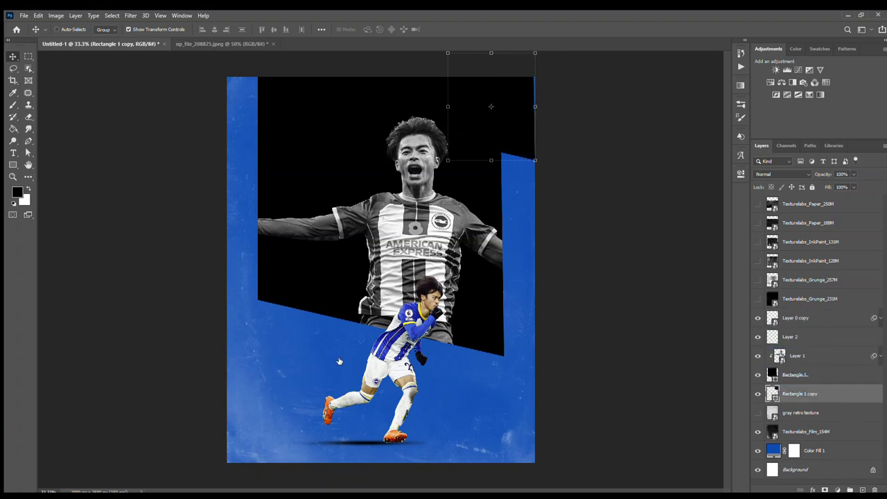
{"action": "key", "text": "i"}
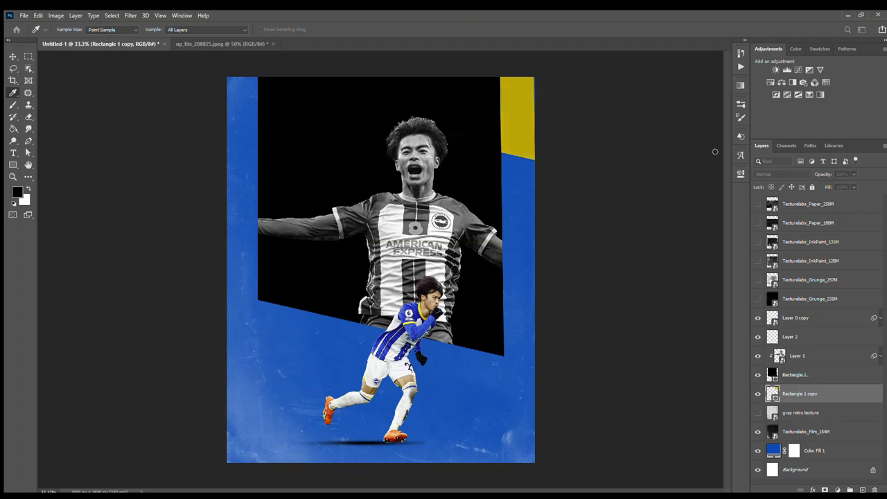
{"action": "key", "text": "v"}
{"action": "left_click_drag", "start_coordinate": [520, 124], "coordinate": [250, 117]}
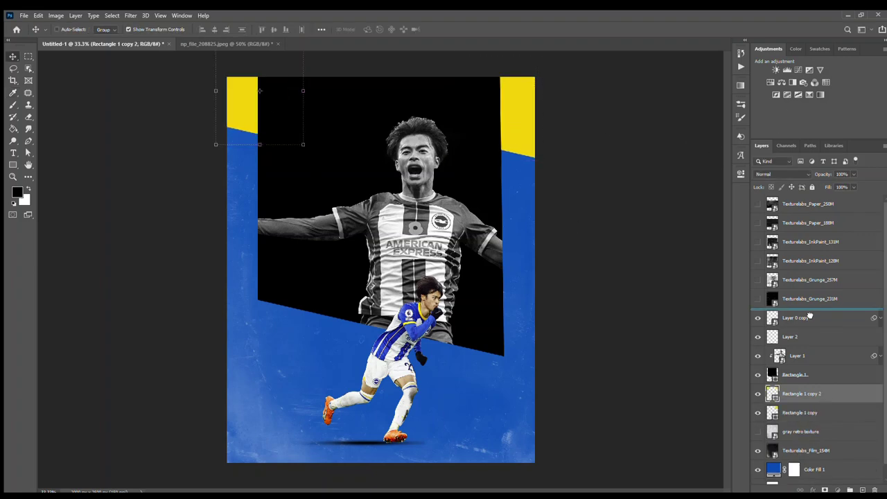
Make a narrower copy in the top-left corner, fill it white and skew it into a wedge
{"action": "left_click_drag", "start_coordinate": [810, 316], "coordinate": [809, 318]}
{"action": "key", "text": "ctrl+t"}
{"action": "mouse_move", "coordinate": [303, 117]}
{"action": "left_mouse_down"}
{"action": "mouse_move", "coordinate": [271, 117]}
{"action": "mouse_move", "coordinate": [257, 92]}
{"action": "left_mouse_up"}
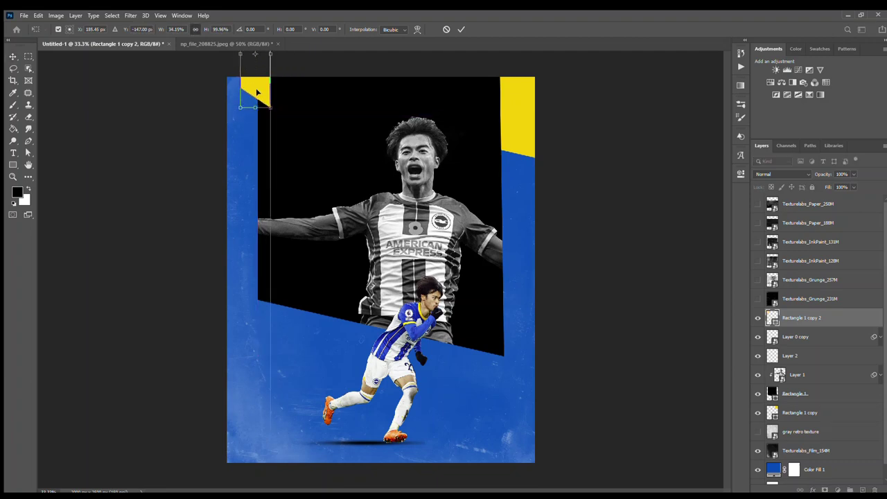
{"action": "key", "text": "Return"}
{"action": "key", "text": "ctrl+shift+BackSpace"}
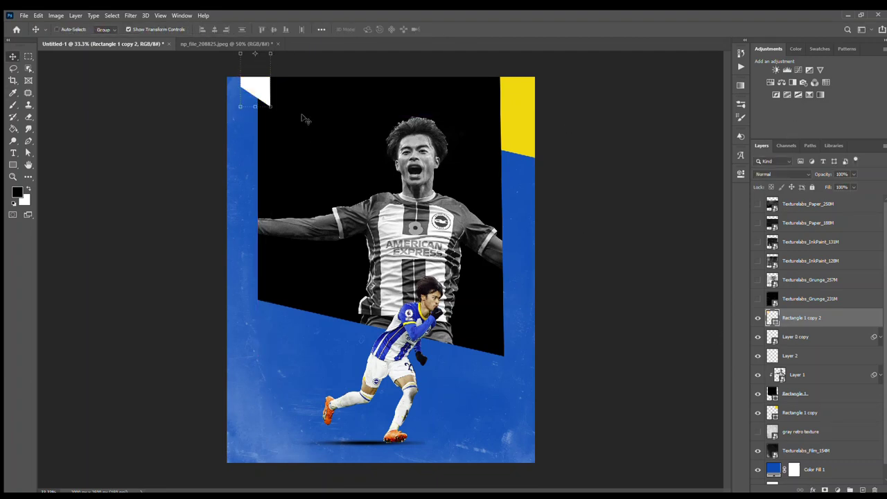
{"action": "key", "text": "ctrl+t"}
{"action": "left_click_drag", "start_coordinate": [270, 90], "coordinate": [271, 82]}
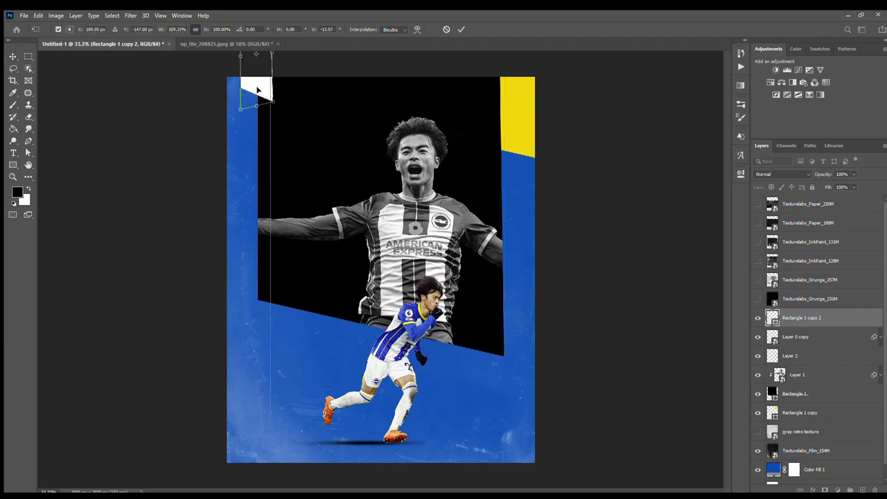
{"action": "left_click", "coordinate": [462, 29]}
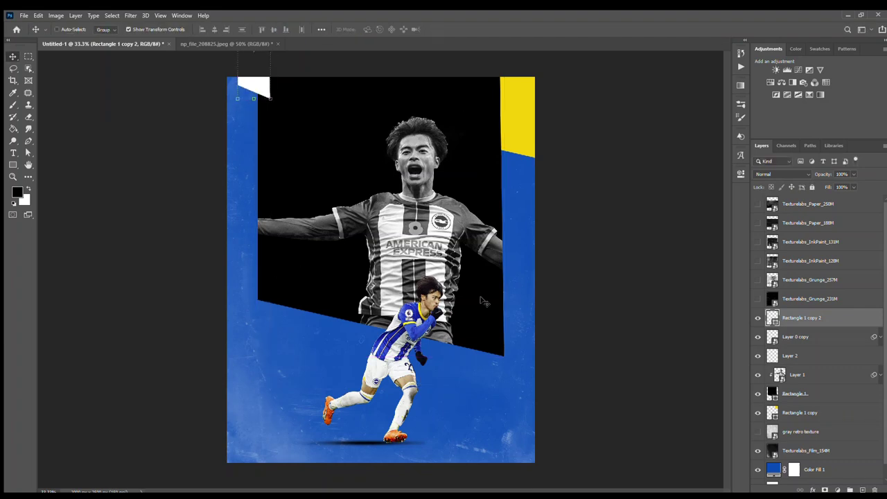
{"action": "left_click", "coordinate": [532, 144], "text": "ctrl"}
Copy the yellow strip, flip it to the bottom corners and scale it to about 141%
{"action": "key", "text": "ctrl+j"}
{"action": "key", "text": "ctrl+t"}
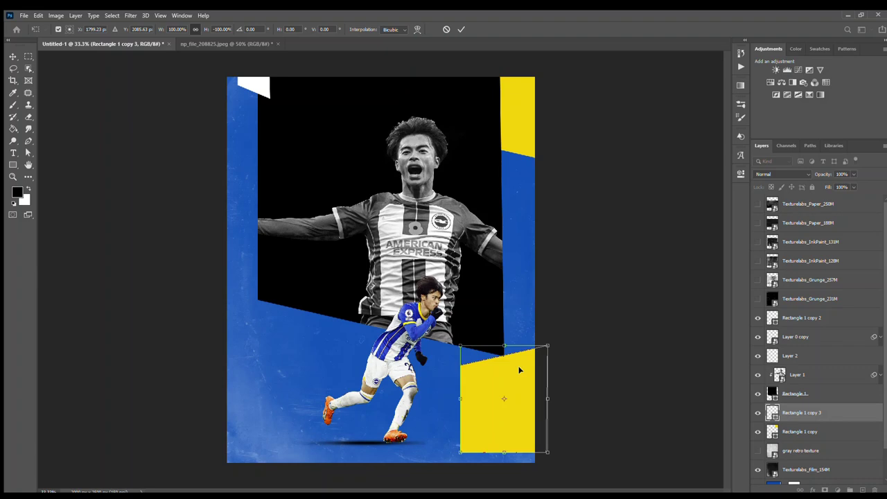
{"action": "mouse_move", "coordinate": [514, 373]}
{"action": "left_mouse_down"}
{"action": "mouse_move", "coordinate": [513, 429]}
{"action": "mouse_move", "coordinate": [515, 412]}
{"action": "mouse_move", "coordinate": [259, 386]}
{"action": "left_mouse_up"}
{"action": "key", "text": "Return"}
{"action": "key", "text": "ctrl+minus"}
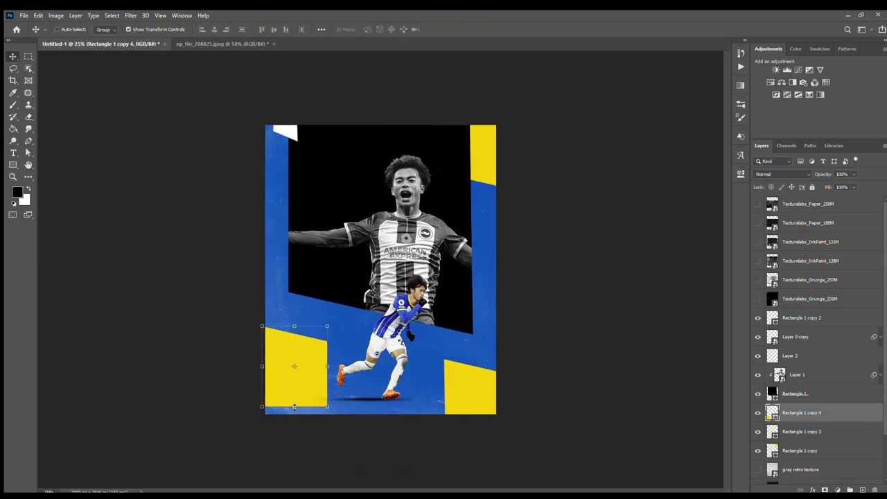
{"action": "key", "text": "ctrl+t"}
{"action": "left_click_drag", "start_coordinate": [293, 431], "coordinate": [293, 440]}
{"action": "left_click_drag", "start_coordinate": [291, 375], "coordinate": [300, 374]}
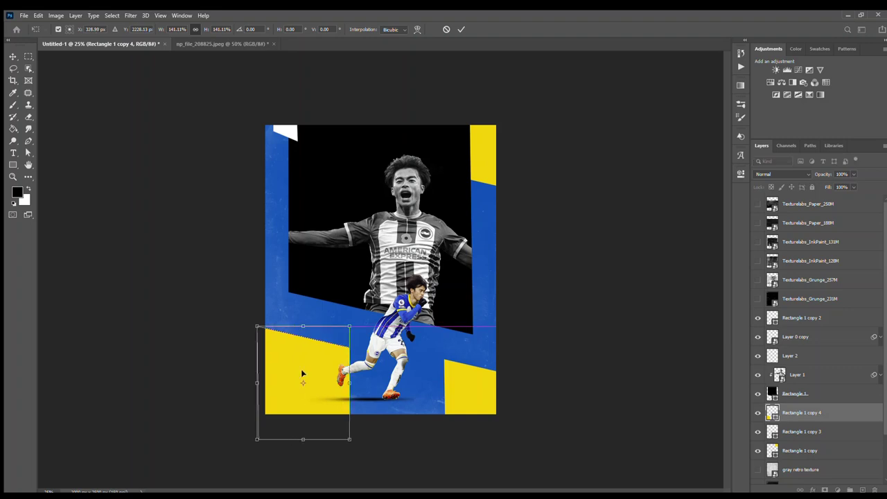
{"action": "key", "text": "Return"}
Duplicate the bottom-left yellow block, fill the copy white and narrow it
{"action": "key", "text": "ctrl+j"}
{"action": "key", "text": "i"}
{"action": "key", "text": "ctrl+shift+BackSpace"}
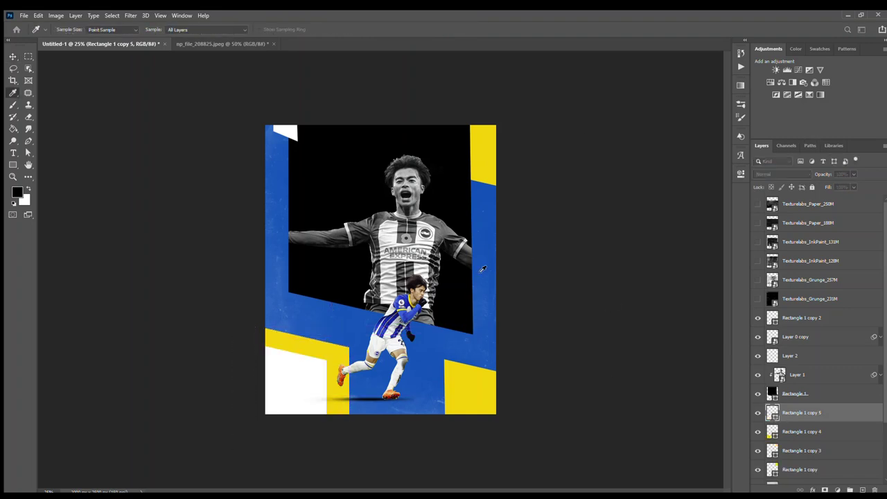
{"action": "key", "text": "ctrl+t"}
{"action": "left_click_drag", "start_coordinate": [349, 396], "coordinate": [303, 396]}
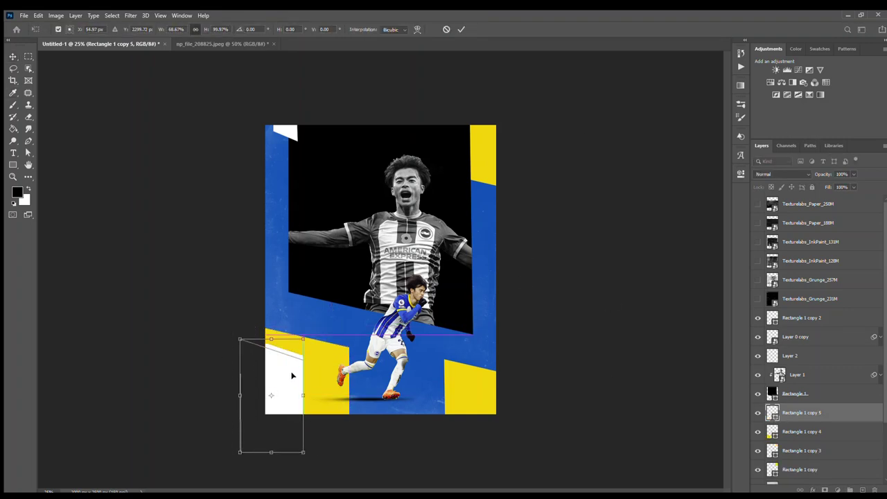
{"action": "key", "text": "Return"}
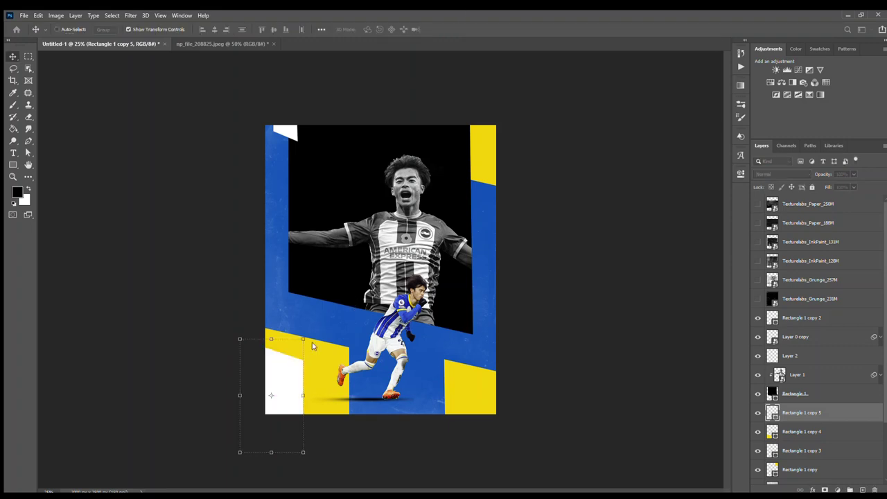
Widen and lengthen the bottom-left yellow block behind the white one
{"action": "scroll", "coordinate": [812, 347], "scroll_direction": "down", "scroll_amount": 1}
{"action": "left_click", "coordinate": [802, 399]}
{"action": "key", "text": "ctrl+t"}
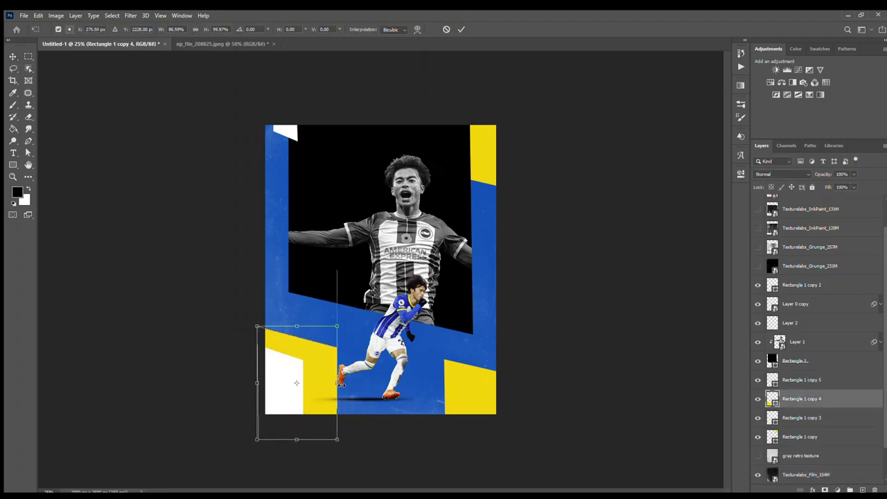
{"action": "left_click_drag", "start_coordinate": [337, 382], "coordinate": [349, 382]}
{"action": "key", "text": "Return"}
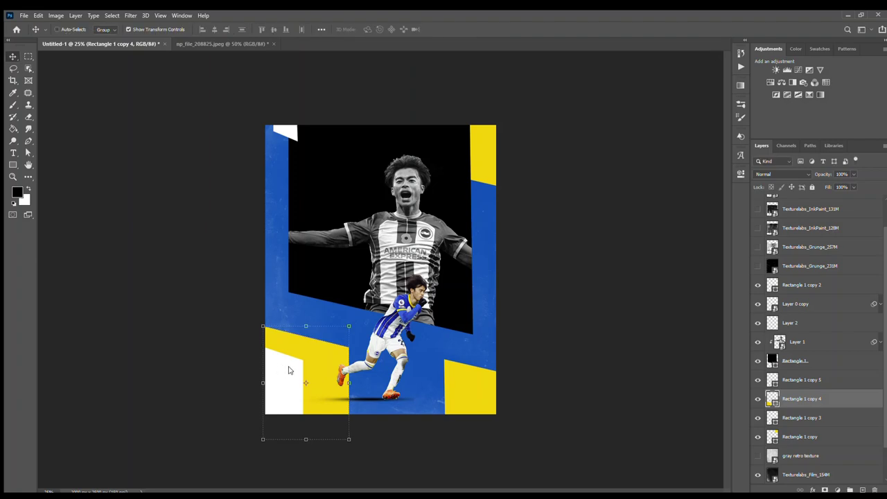
{"action": "left_click", "coordinate": [290, 369], "text": "ctrl"}
{"action": "left_click", "coordinate": [325, 362], "text": "ctrl"}
{"action": "key", "text": "ctrl+t"}
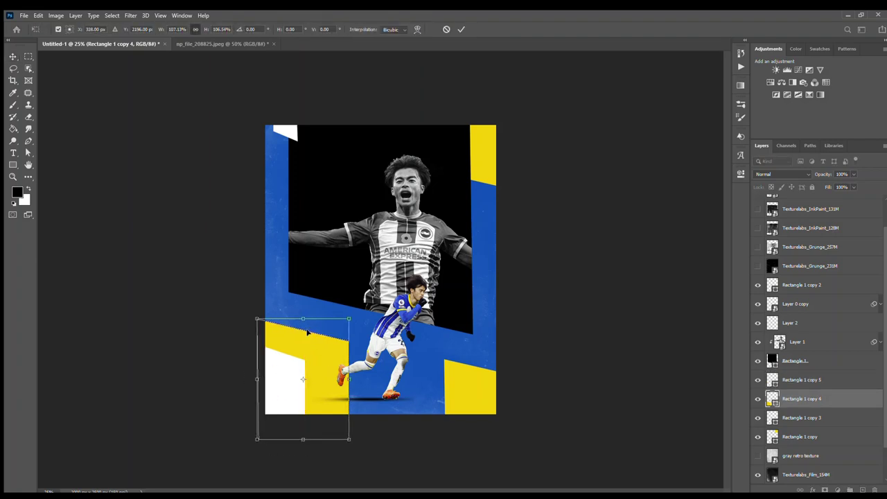
{"action": "key", "text": "Return"}
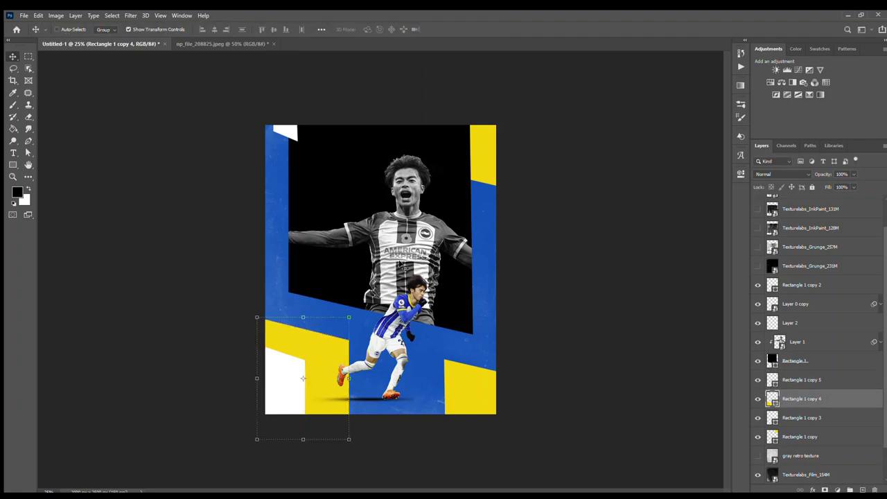
{"action": "left_click", "coordinate": [468, 171], "text": "ctrl"}
{"action": "key", "text": "ctrl+t"}
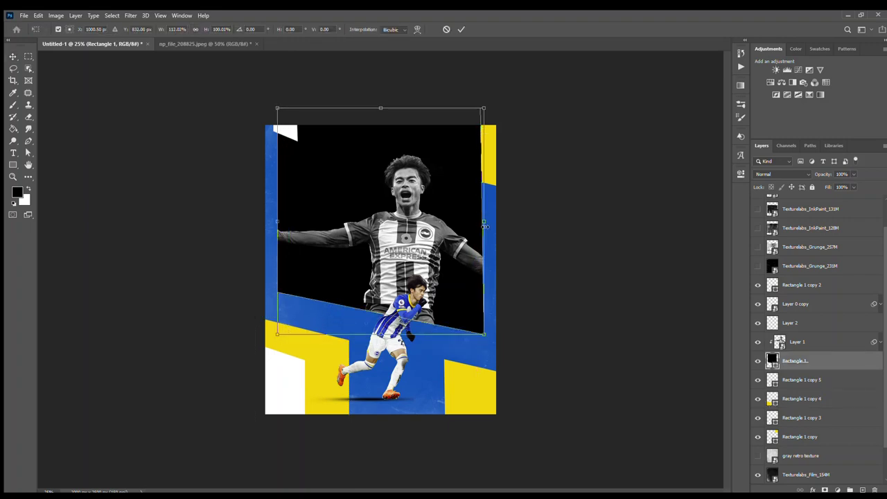
Widen the black backdrop panel on both sides
{"action": "left_click_drag", "start_coordinate": [473, 223], "coordinate": [481, 227]}
{"action": "key", "text": "Return"}
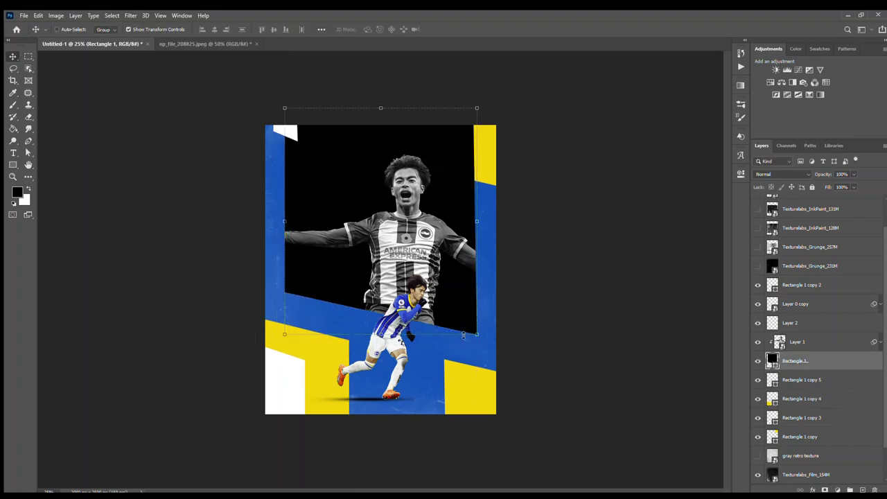
{"action": "key", "text": "ctrl+plus"}
Rename Layer 0 copy to 'player' and group the layers into Group 1 and Group 2
{"action": "left_click", "coordinate": [797, 342]}
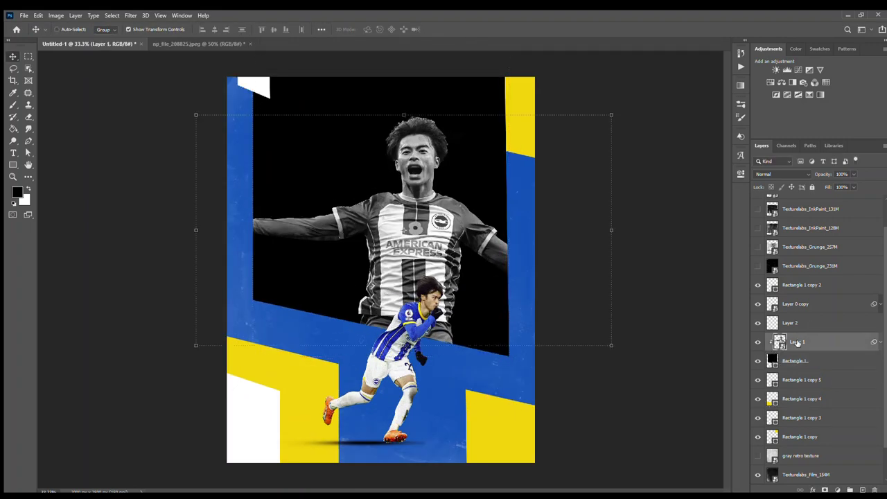
{"action": "double_click", "coordinate": [797, 304]}
{"action": "key", "text": "ctrl+g"}
{"action": "type", "text": "player"}
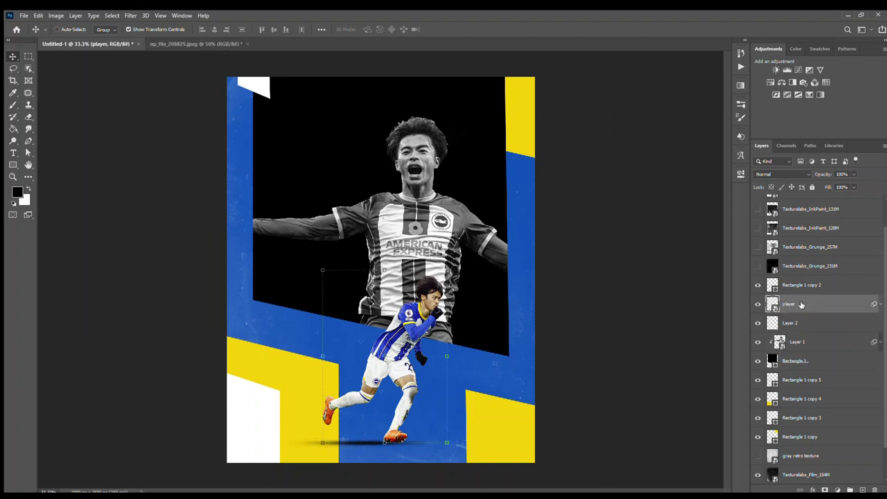
{"action": "left_click", "coordinate": [797, 322]}
{"action": "left_click", "coordinate": [798, 360], "text": "shift"}
{"action": "key", "text": "ctrl+g"}
Show Texturelabs_Grunge_231M in Group 2, set to Difference, clipped and shrunk over the player
{"action": "left_click", "coordinate": [757, 280]}
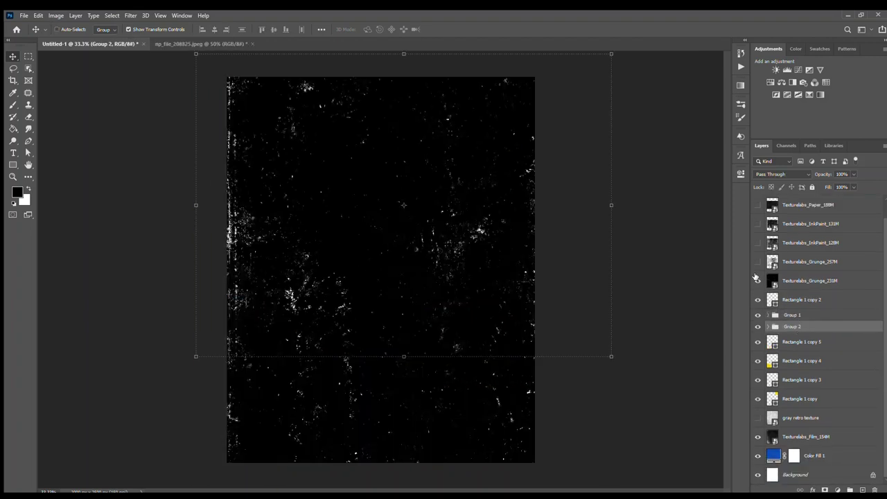
{"action": "left_click_drag", "start_coordinate": [785, 282], "coordinate": [791, 326]}
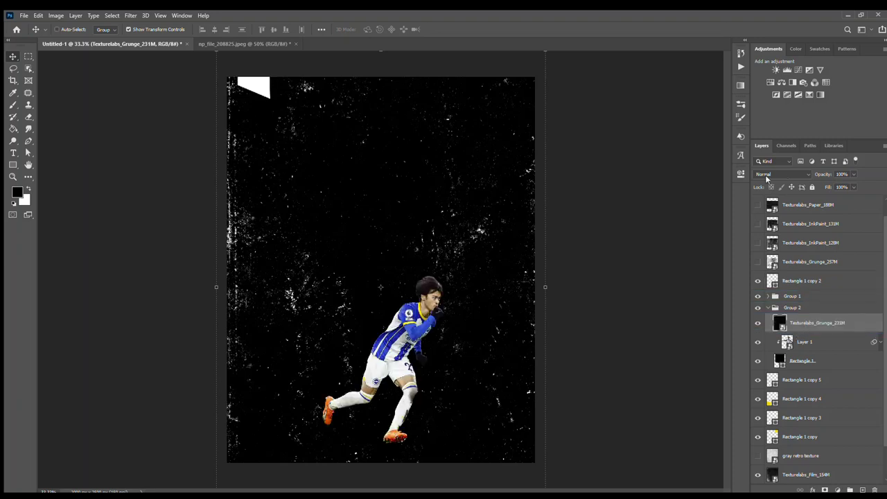
{"action": "key", "text": "shift+alt+s"}
{"action": "key", "text": "shift+alt+n"}
{"action": "key", "text": "shift+alt+e"}
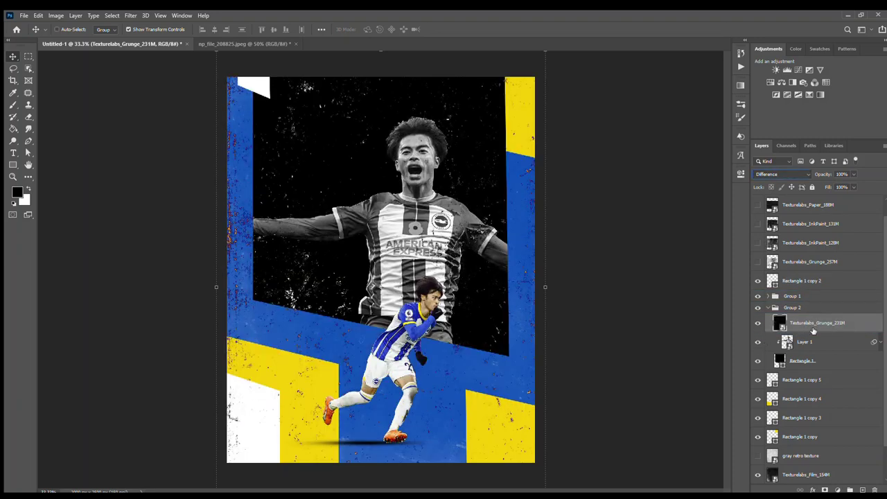
{"action": "left_click_drag", "start_coordinate": [806, 325], "coordinate": [807, 349]}
{"action": "left_click_drag", "start_coordinate": [544, 286], "coordinate": [509, 291]}
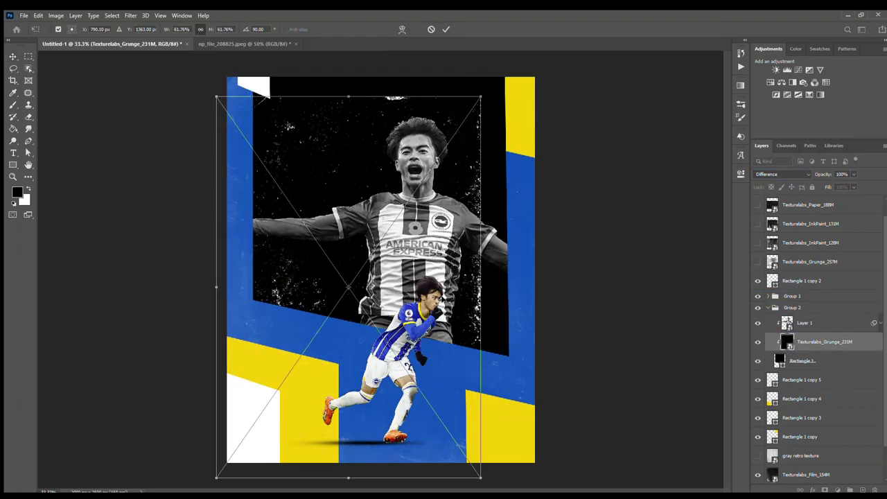
{"action": "left_click", "coordinate": [461, 32]}
Preview the Grunge_257M, Paper_188M, InkPaint_131M and Paper_250M textures, then hide the overlays
{"action": "left_click", "coordinate": [757, 261]}
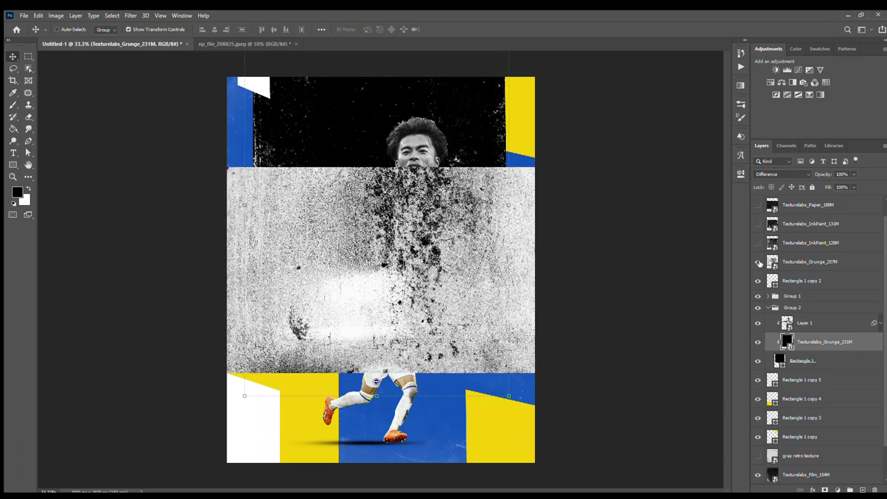
{"action": "left_click", "coordinate": [758, 242]}
{"action": "left_click", "coordinate": [757, 208]}
{"action": "scroll", "coordinate": [758, 207], "scroll_direction": "up", "scroll_amount": 1}
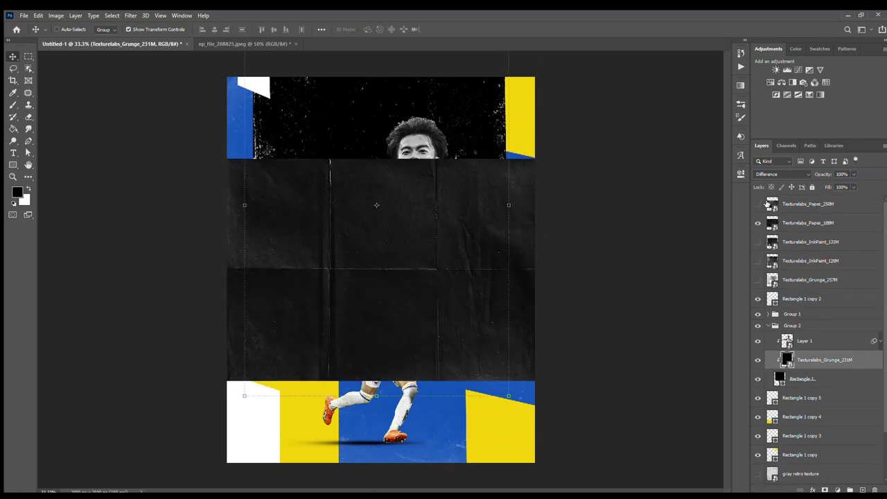
{"action": "left_click", "coordinate": [758, 206]}
{"action": "left_click", "coordinate": [757, 242]}
{"action": "left_click", "coordinate": [758, 243]}
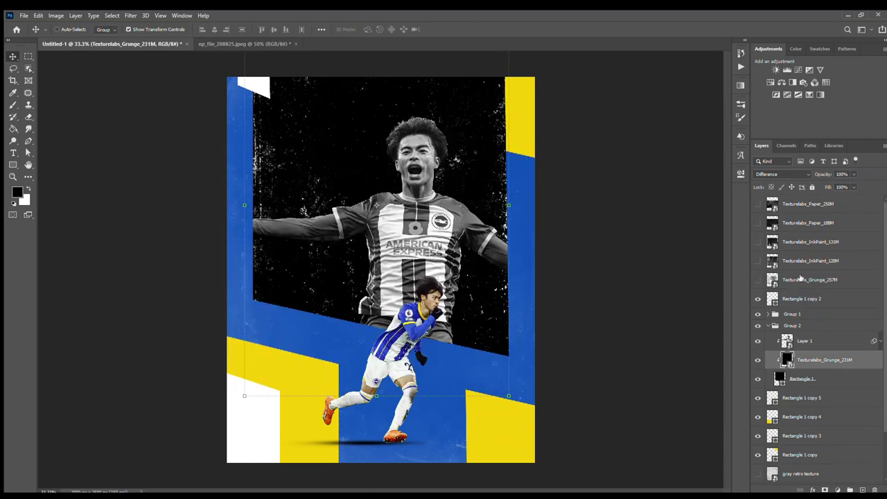
{"action": "scroll", "coordinate": [758, 243], "scroll_direction": "down", "scroll_amount": 1}
{"action": "scroll", "coordinate": [758, 243], "scroll_direction": "up", "scroll_amount": 1}
{"action": "left_click", "coordinate": [808, 242]}
{"action": "left_click", "coordinate": [758, 242]}
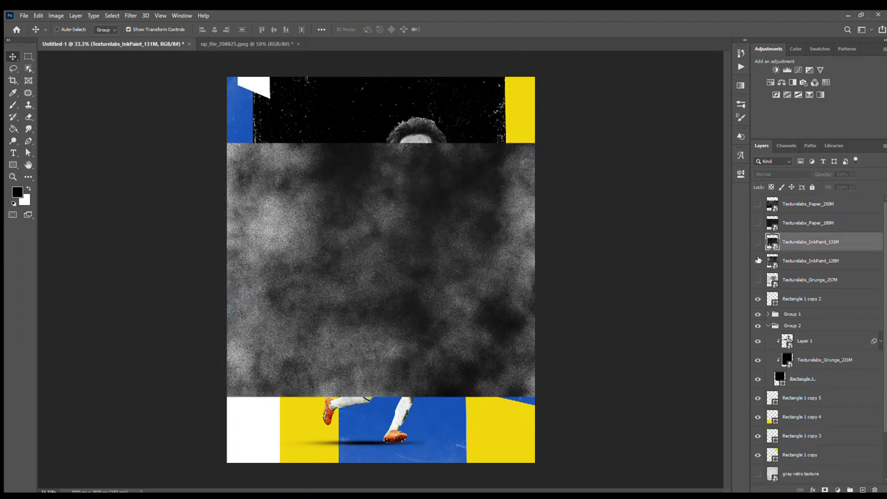
{"action": "left_click", "coordinate": [757, 223]}
{"action": "left_click", "coordinate": [757, 205]}
{"action": "left_click", "coordinate": [758, 206]}
Delete the Texturelabs_Grunge_257M texture and select Texturelabs_Paper_250M
{"action": "left_click", "coordinate": [758, 279]}
{"action": "left_click", "coordinate": [807, 279]}
{"action": "key", "text": "Delete"}
{"action": "left_click", "coordinate": [801, 204]}
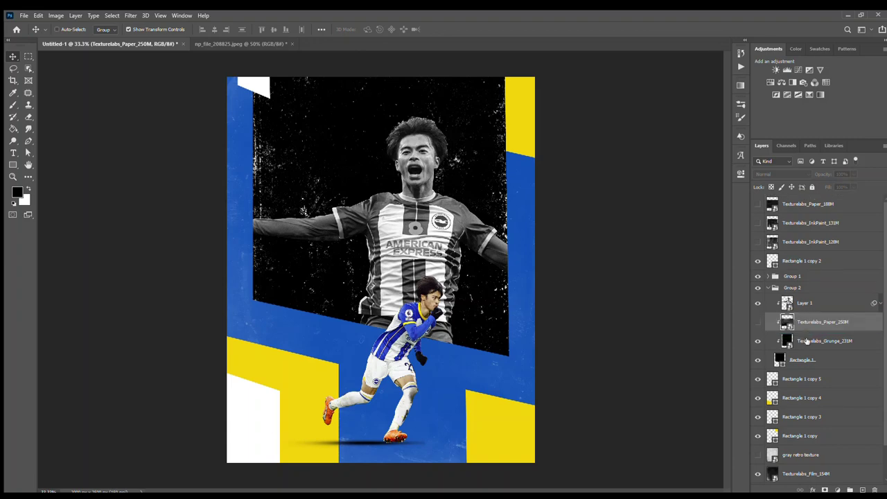
Move Paper_250M and Paper_188M into Group 2 and rotate Paper_188M -90°
{"action": "left_click_drag", "start_coordinate": [800, 204], "coordinate": [804, 314]}
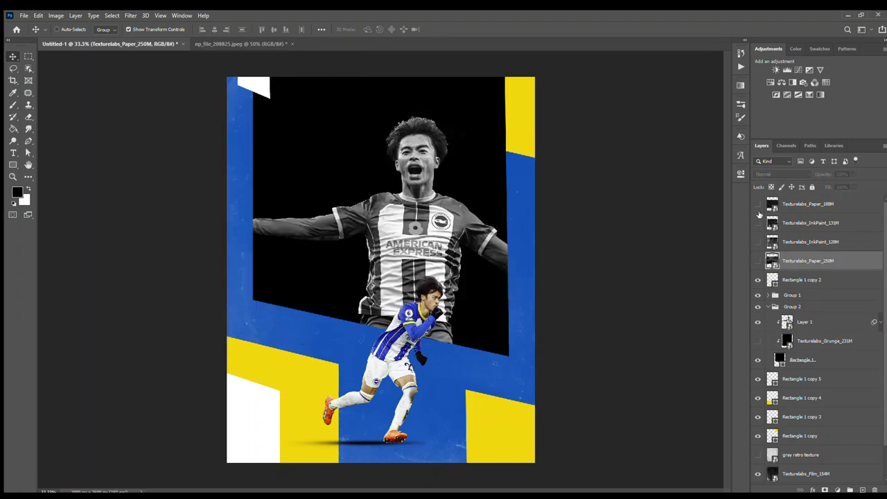
{"action": "left_click", "coordinate": [757, 204]}
{"action": "left_click_drag", "start_coordinate": [798, 204], "coordinate": [797, 333]}
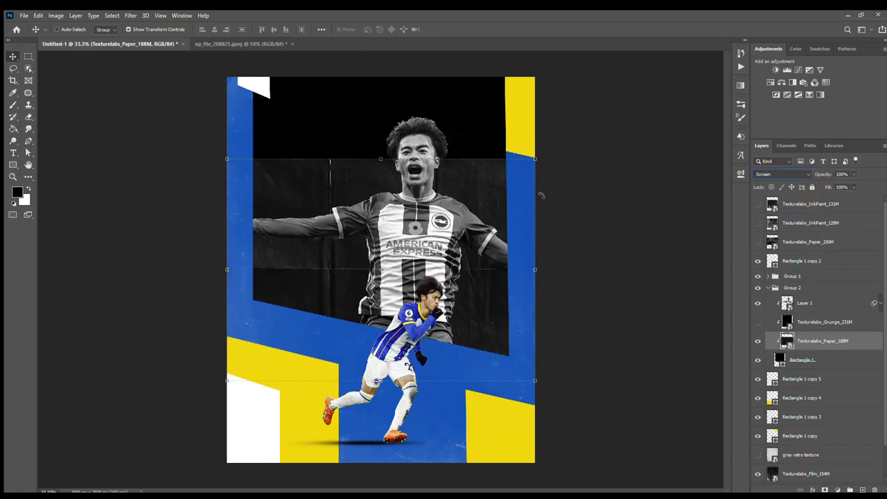
{"action": "left_click_drag", "start_coordinate": [542, 196], "coordinate": [465, 195]}
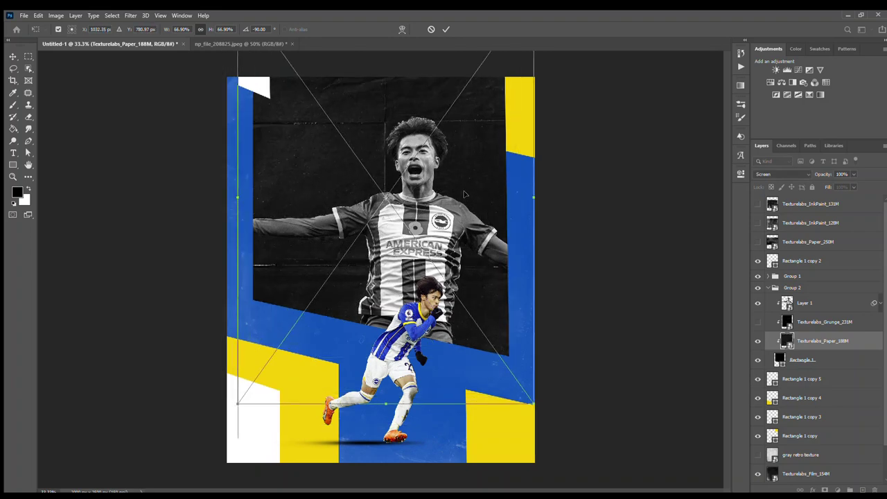
{"action": "key", "text": "Return"}
Show Texturelabs_Grunge_231M in Screen mode with Layer 1 beneath the textures
{"action": "left_click", "coordinate": [757, 322]}
{"action": "left_click", "coordinate": [770, 326]}
{"action": "left_click", "coordinate": [782, 174]}
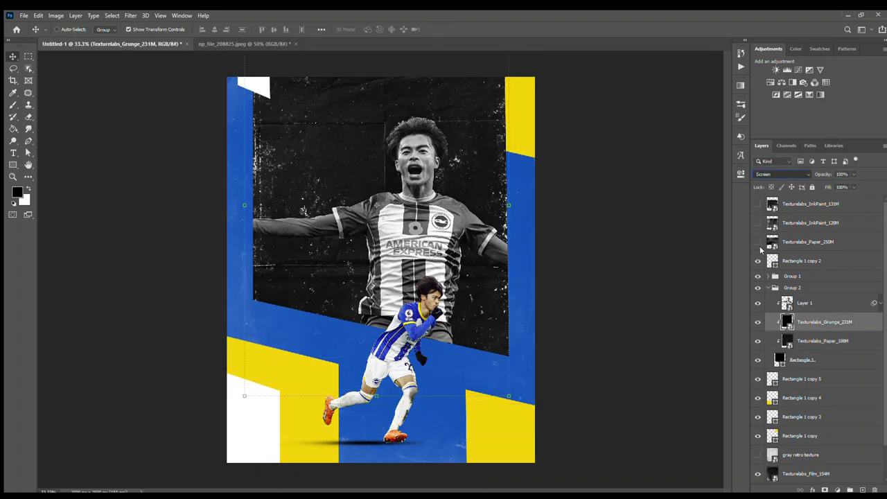
{"action": "left_click", "coordinate": [759, 246]}
{"action": "left_click_drag", "start_coordinate": [804, 303], "coordinate": [804, 350]}
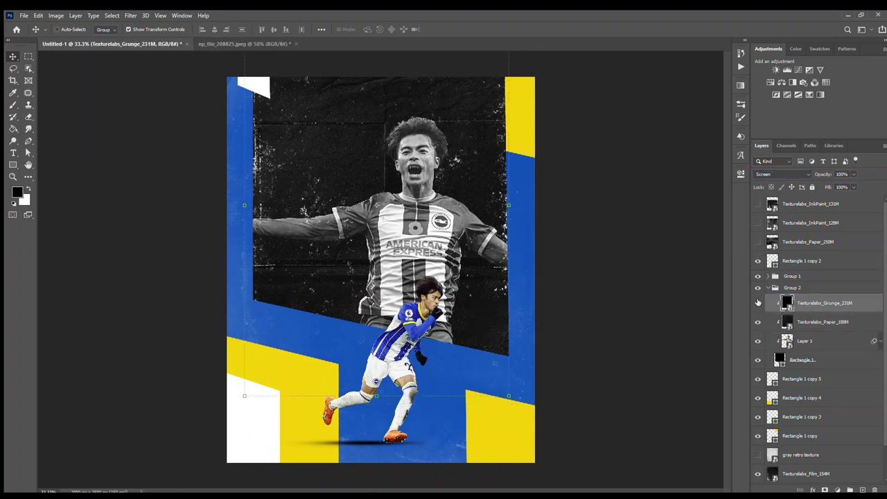
Fade the grunge texture, keeping Screen blending at 36% opacity
{"action": "left_click_drag", "start_coordinate": [853, 187], "coordinate": [821, 198]}
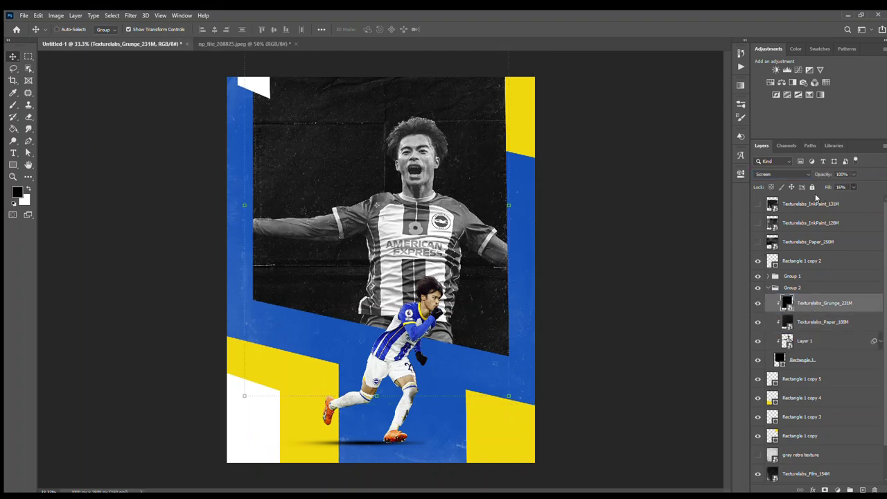
{"action": "key", "text": "shift+alt+e"}
{"action": "left_click_drag", "start_coordinate": [816, 198], "coordinate": [823, 197]}
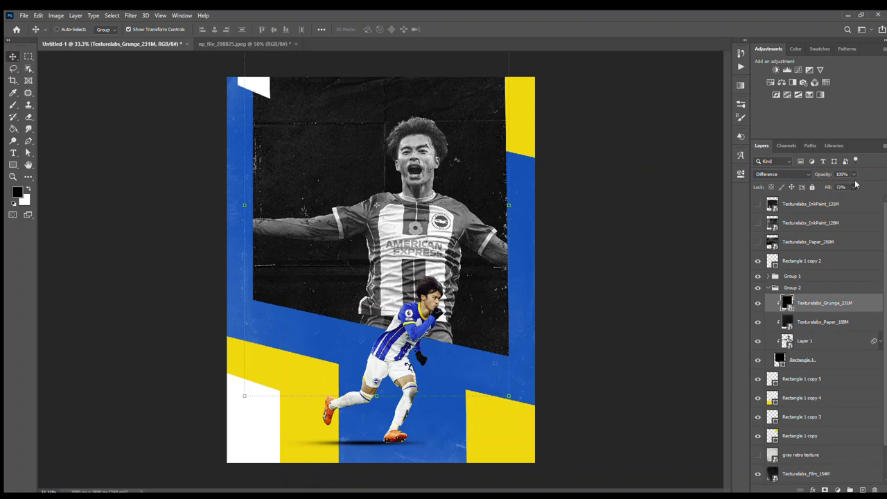
{"action": "key", "text": "shift+alt+s"}
{"action": "key", "text": "3"}
{"action": "key", "text": "6"}
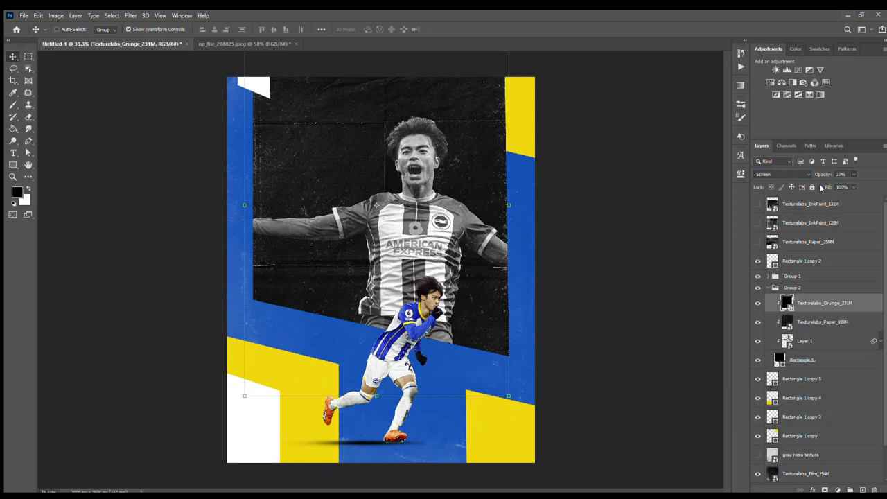
Select the player's shadow in Group 1, then the lower-left white rectangle
{"action": "left_click", "coordinate": [368, 443], "text": "ctrl"}
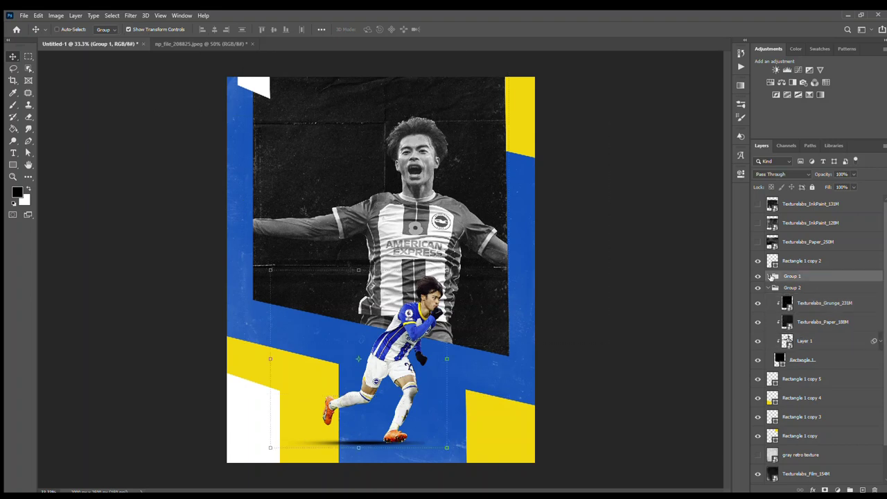
{"action": "key", "text": "h"}
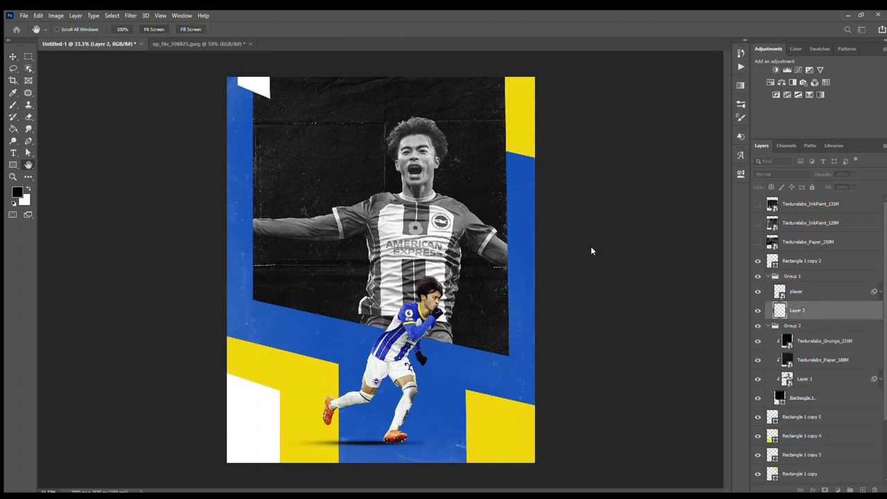
{"action": "key", "text": "v"}
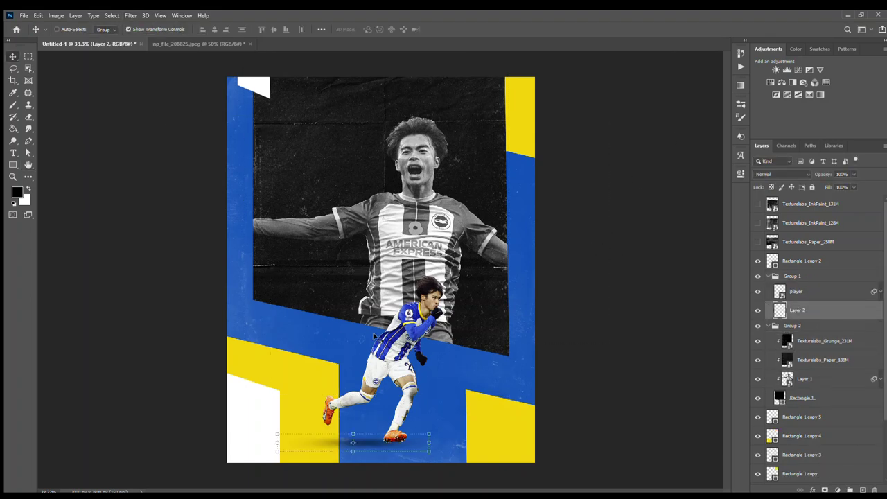
{"action": "left_click", "coordinate": [269, 416], "text": "ctrl"}
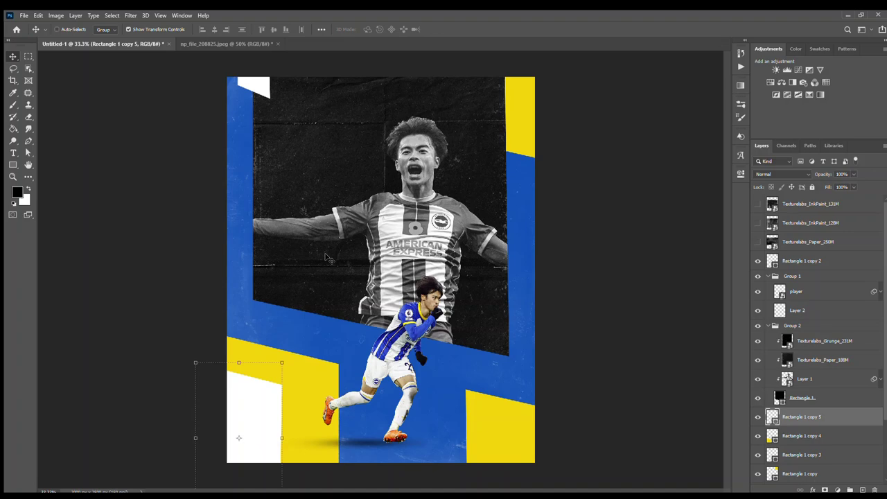
Show Texturelabs_Paper_250M, rotate it diagonally larger, and blend it in Screen
{"action": "left_click", "coordinate": [757, 242]}
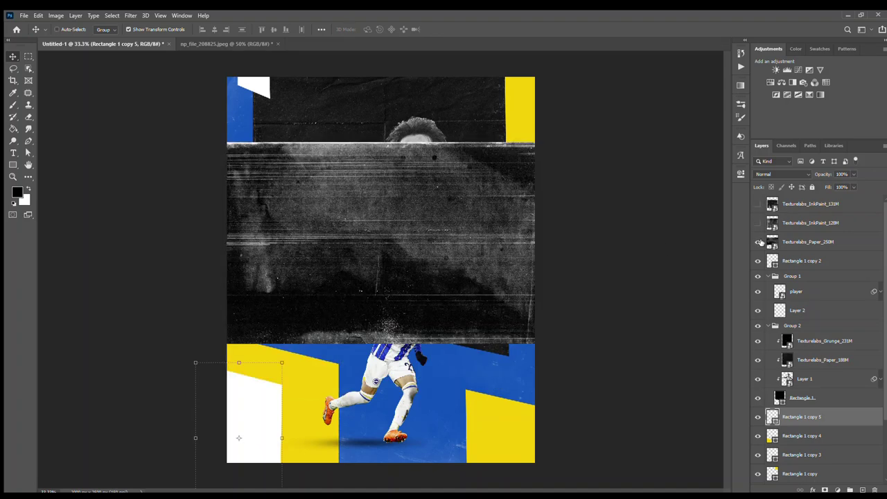
{"action": "left_click", "coordinate": [482, 218], "text": "ctrl"}
{"action": "left_click_drag", "start_coordinate": [544, 140], "coordinate": [553, 164]}
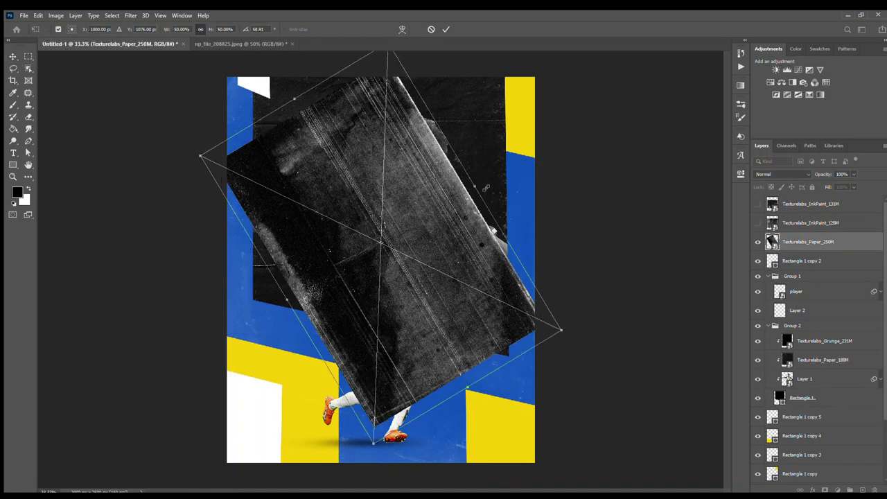
{"action": "key", "text": "Return"}
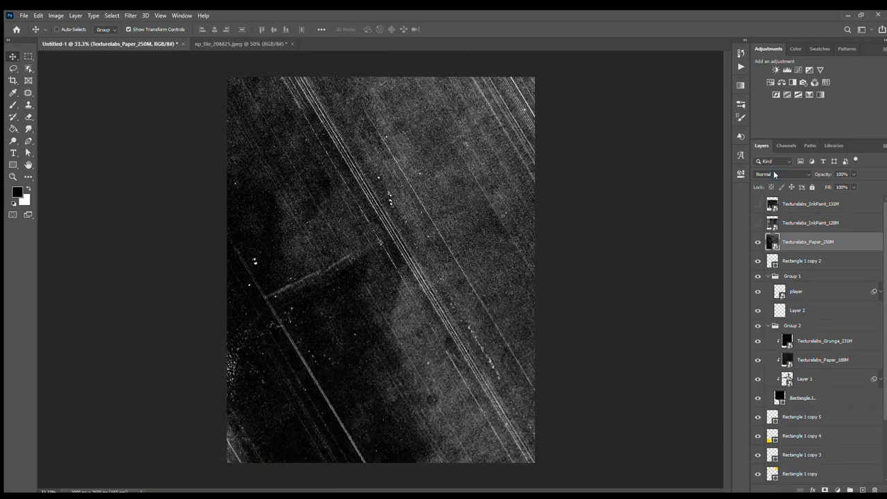
{"action": "key", "text": "alt+shift+s"}
{"action": "key", "text": "ctrl+minus"}
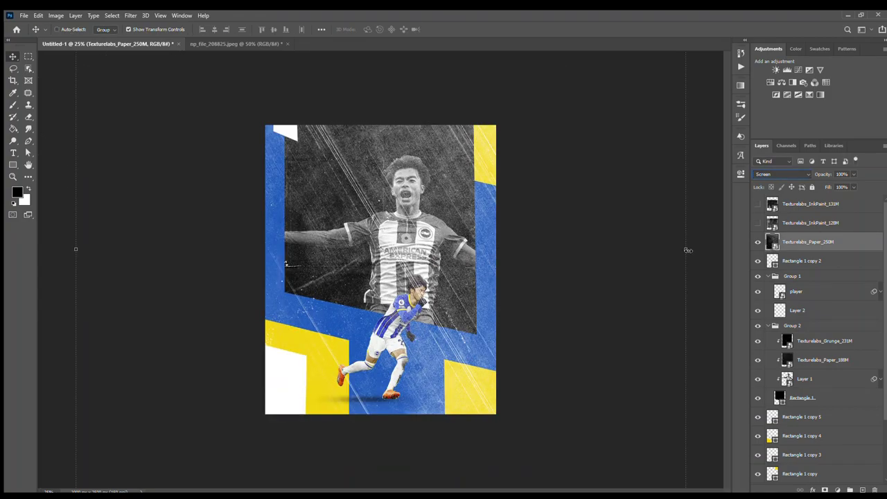
Reduce the paper texture's tilt and set it to Screen at 37% opacity
{"action": "key", "text": "ctrl+t"}
{"action": "left_click_drag", "start_coordinate": [489, 258], "coordinate": [463, 229]}
{"action": "key", "text": "Return"}
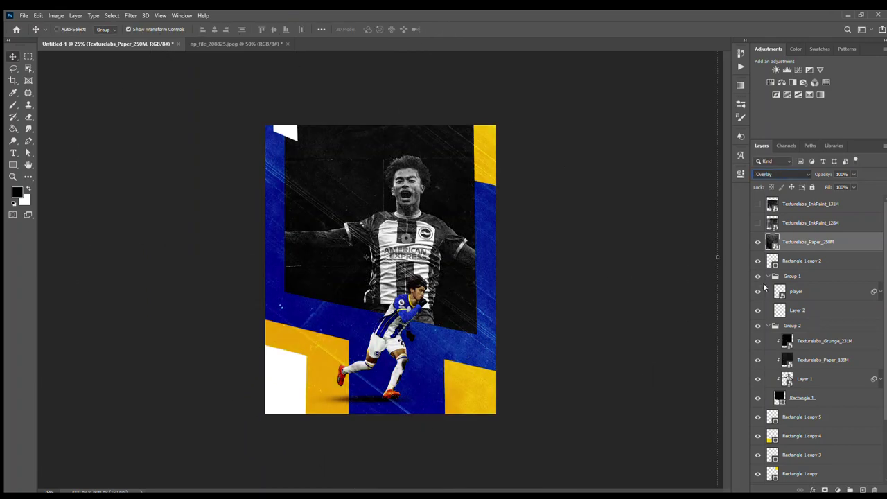
{"action": "key", "text": "alt+shift+d"}
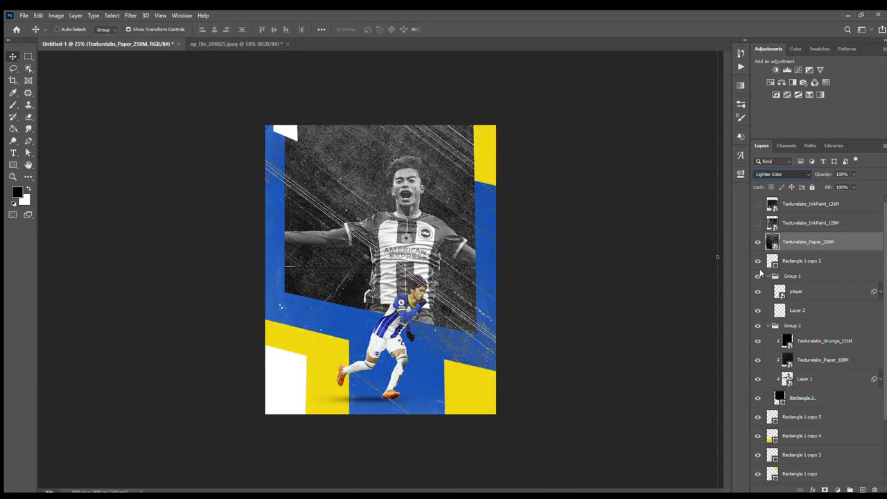
{"action": "key", "text": "shift+minus"}
{"action": "key", "text": "3"}
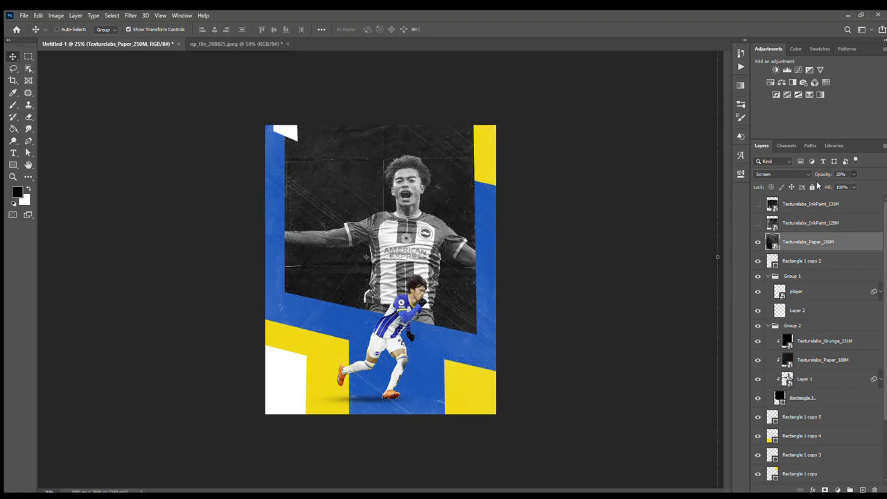
{"action": "key", "text": "7"}
Mask the scratches off the player and narrow the paper texture to about 92% width
{"action": "left_click", "coordinate": [825, 490]}
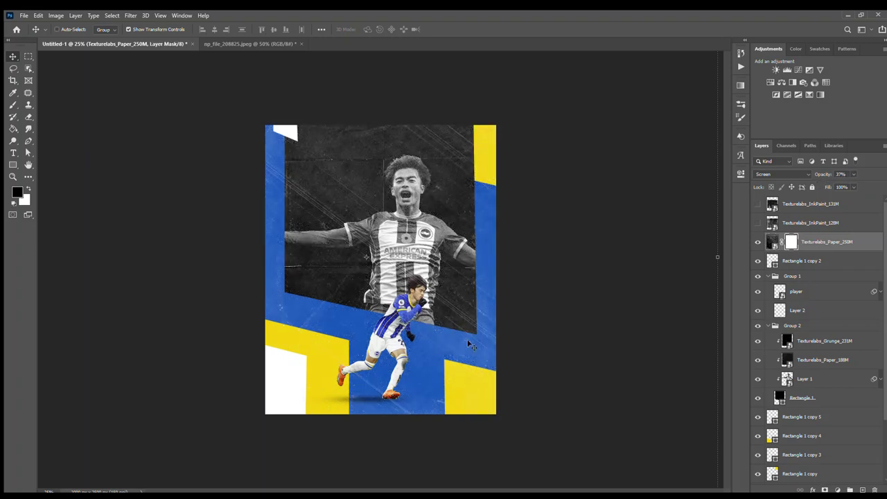
{"action": "key", "text": "b"}
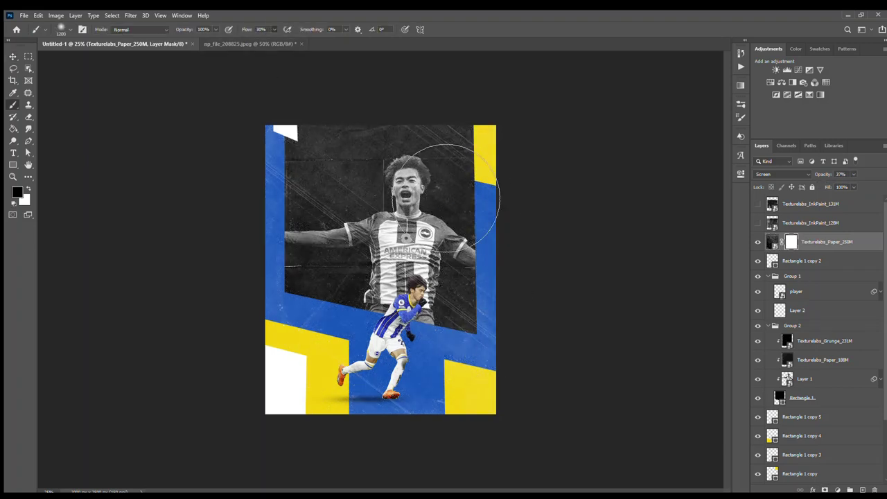
{"action": "mouse_move", "coordinate": [447, 198]}
{"action": "left_mouse_down"}
{"action": "mouse_move", "coordinate": [386, 258]}
{"action": "mouse_move", "coordinate": [475, 307]}
{"action": "mouse_move", "coordinate": [356, 257]}
{"action": "mouse_move", "coordinate": [438, 435]}
{"action": "left_mouse_up"}
{"action": "key", "text": "ctrl+t"}
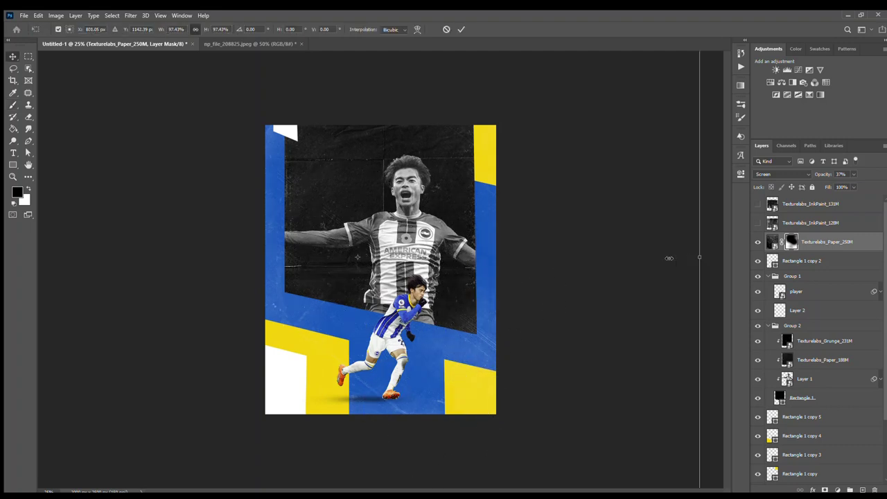
{"action": "left_click_drag", "start_coordinate": [718, 259], "coordinate": [653, 233]}
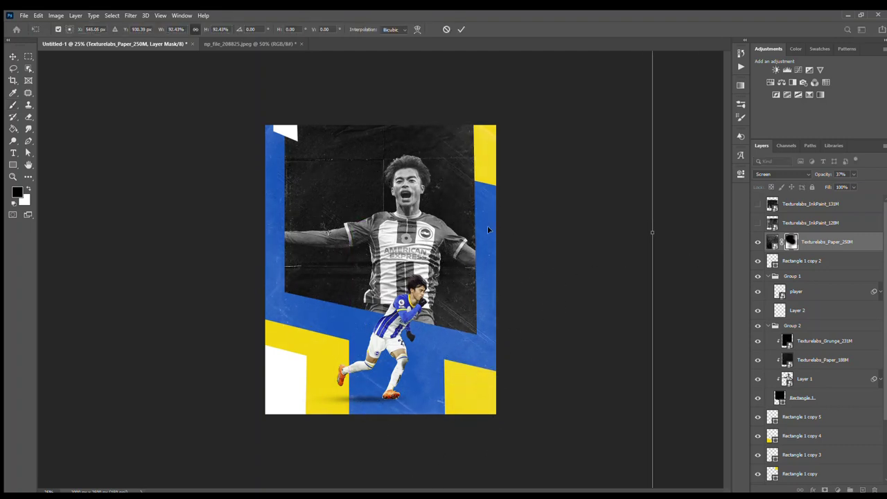
{"action": "left_click", "coordinate": [458, 29]}
Show Texturelabs_InkPaint_128M and rotate and scale it to fill the canvas
{"action": "left_click", "coordinate": [758, 223]}
{"action": "left_click", "coordinate": [758, 223]}
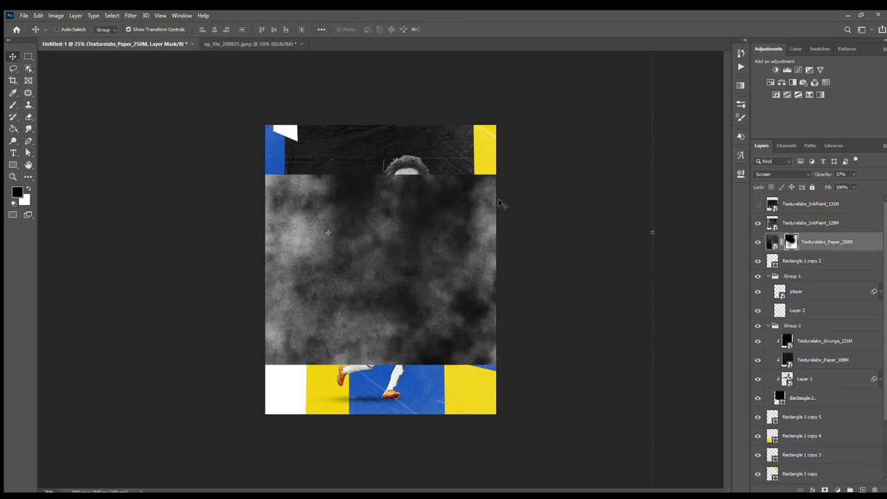
{"action": "left_click", "coordinate": [811, 223]}
{"action": "left_click_drag", "start_coordinate": [497, 176], "coordinate": [508, 114]}
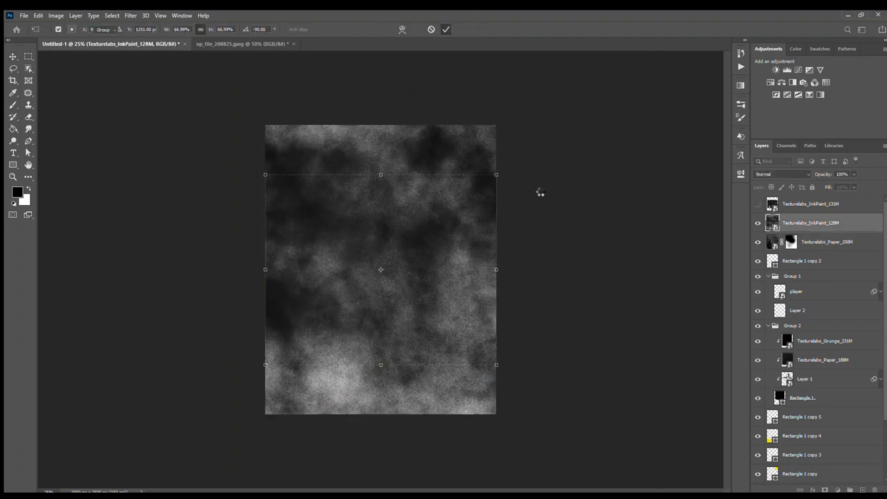
{"action": "key", "text": "Return"}
{"action": "left_click", "coordinate": [758, 222]}
{"action": "left_click", "coordinate": [797, 326]}
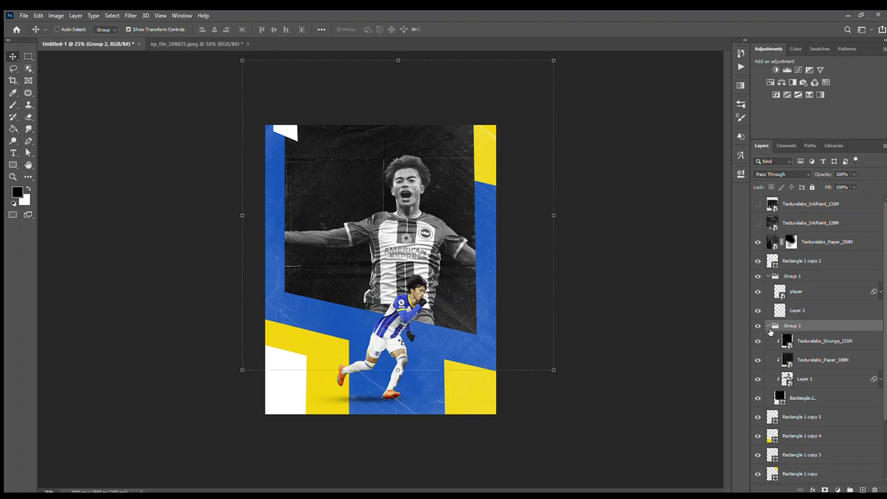
{"action": "left_click", "coordinate": [769, 326]}
{"action": "left_click", "coordinate": [803, 398]}
{"action": "key", "text": "i"}
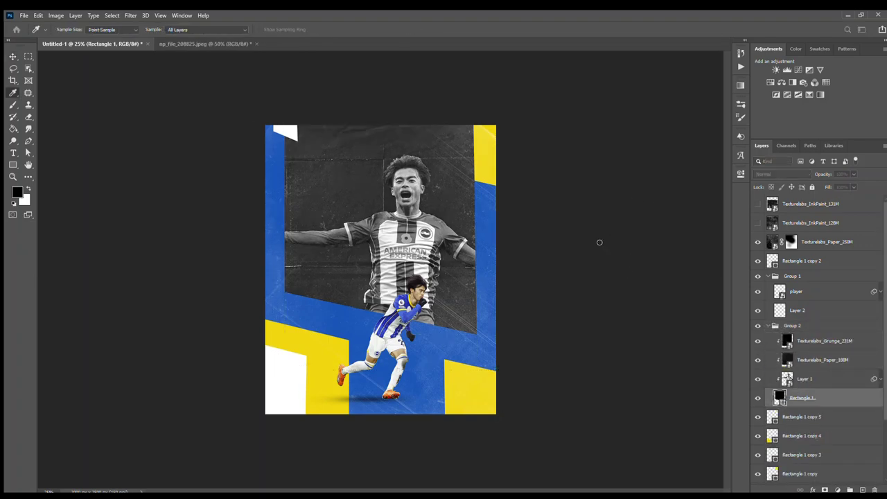
{"action": "key", "text": "v"}
{"action": "key", "text": "ctrl+plus"}
{"action": "key", "text": "ctrl+plus"}
{"action": "key", "text": "ctrl+minus"}
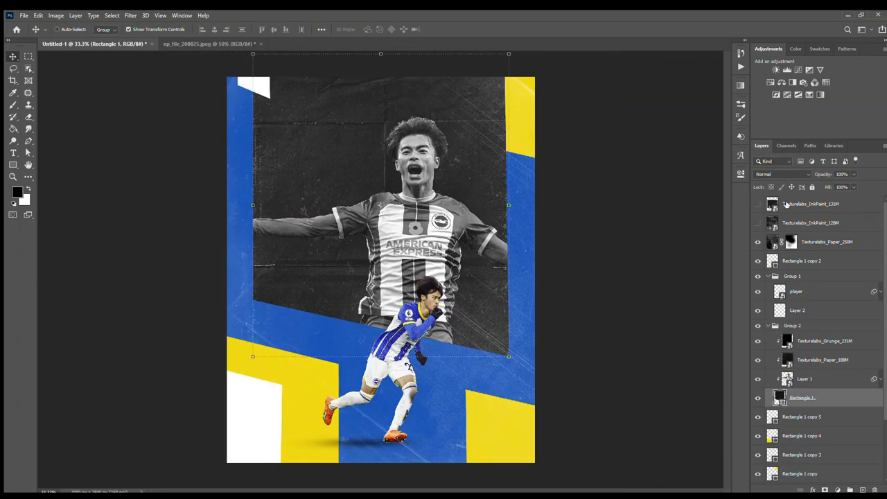
{"action": "left_click", "coordinate": [825, 242]}
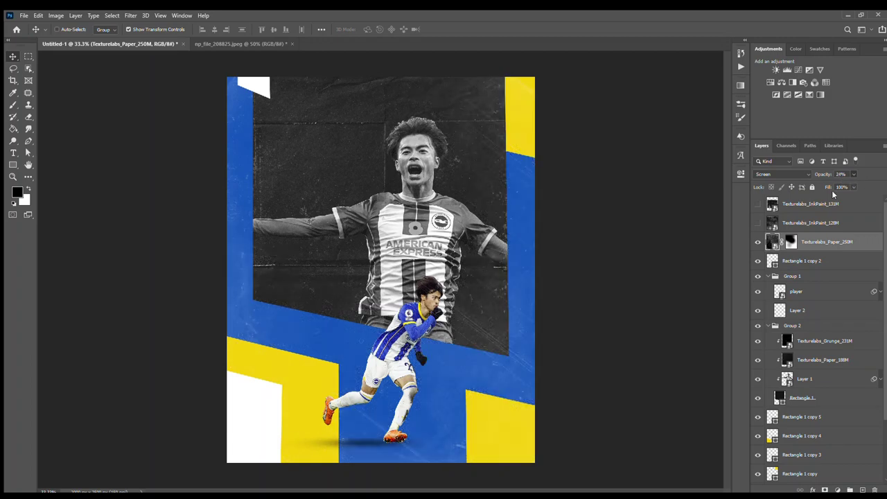
{"action": "left_click", "coordinate": [766, 341]}
{"action": "left_click", "coordinate": [805, 360]}
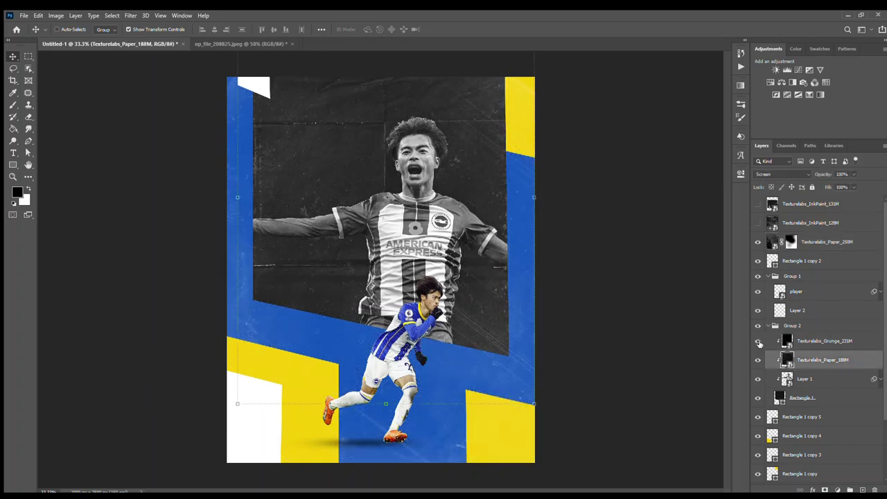
{"action": "left_click", "coordinate": [817, 339]}
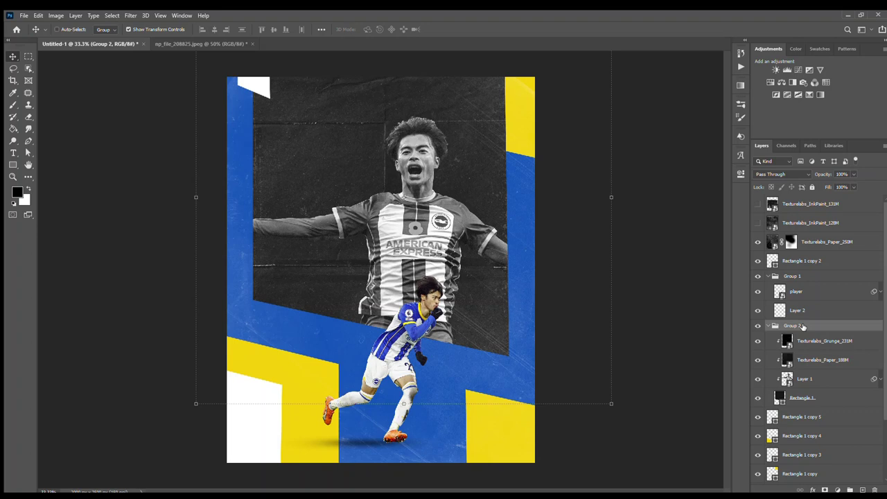
Add a 'kaoru' text layer on the photo above the player cutout
{"action": "left_click", "coordinate": [436, 347], "text": "ctrl"}
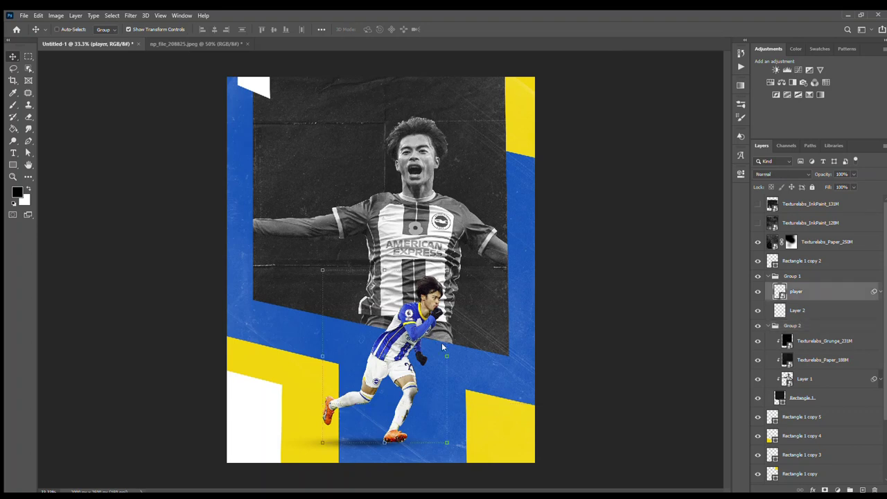
{"action": "left_click", "coordinate": [880, 291]}
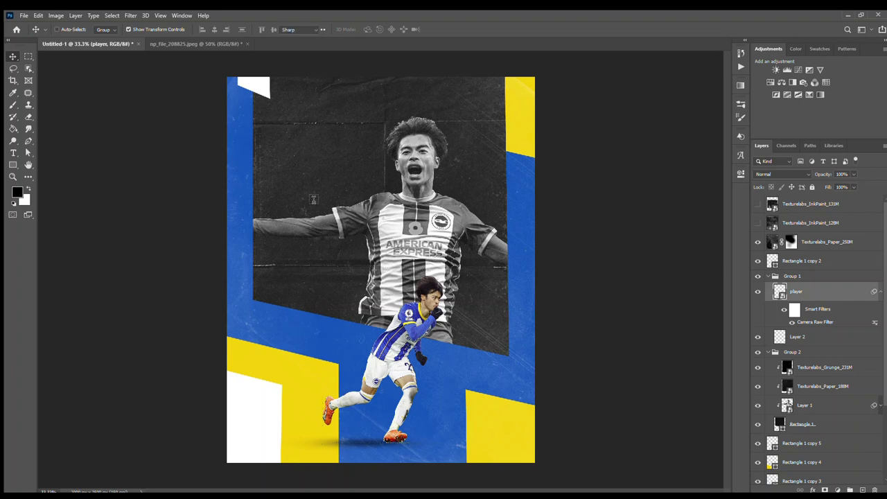
{"action": "key", "text": "t"}
{"action": "left_click", "coordinate": [310, 197]}
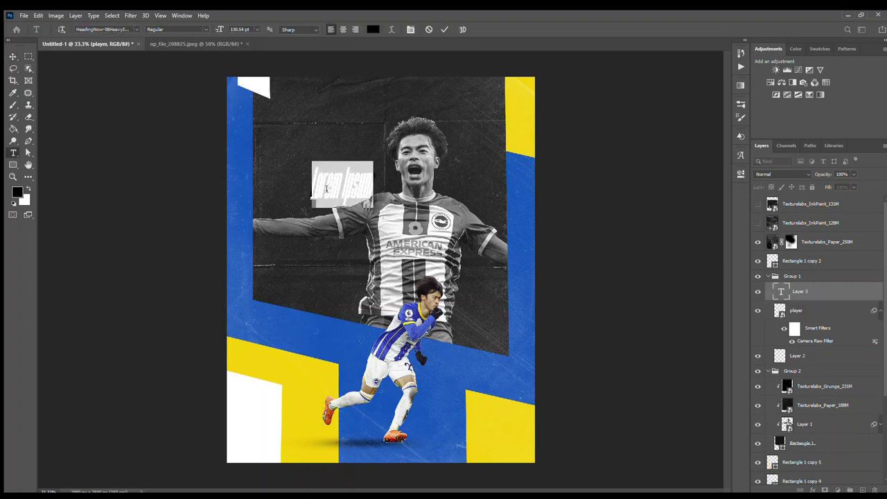
{"action": "type", "text": "kaoru"}
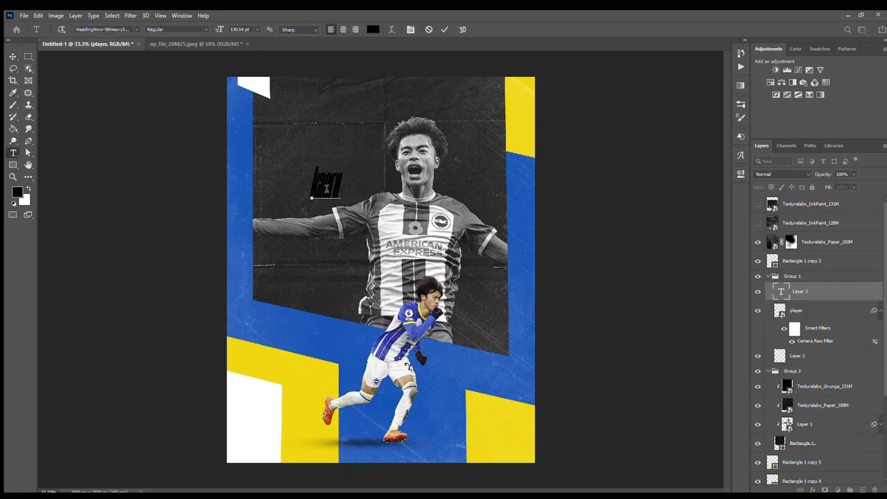
{"action": "key", "text": "ctrl+Return"}
{"action": "key", "text": "v"}
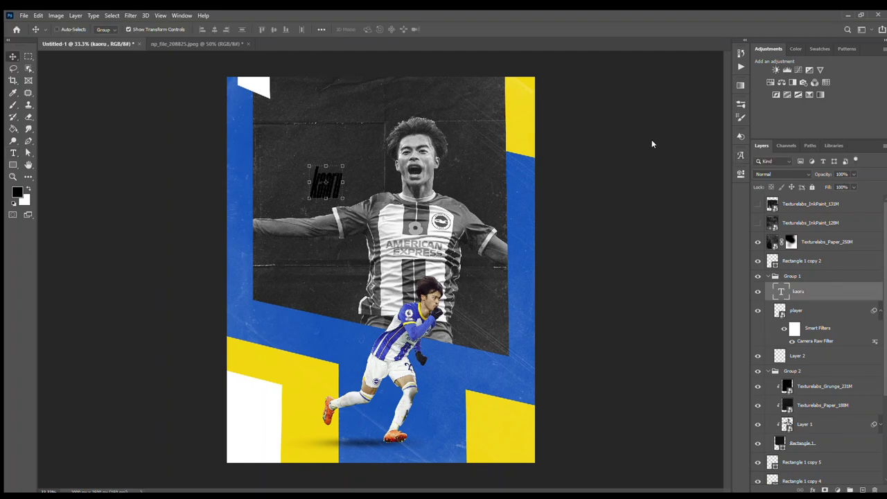
Make KAORU white and enlarge it lower on the left of the player
{"action": "key", "text": "ctrl+BackSpace"}
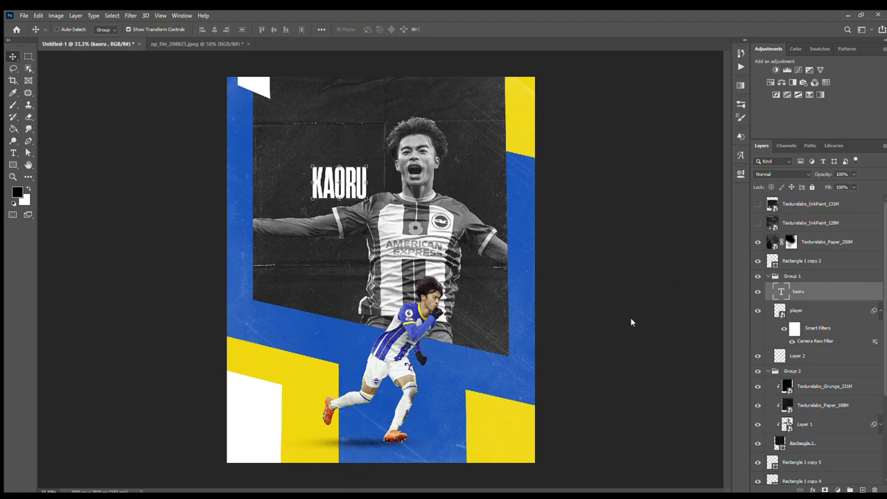
{"action": "left_click_drag", "start_coordinate": [631, 318], "coordinate": [600, 430]}
{"action": "key", "text": "ctrl+t"}
{"action": "left_click_drag", "start_coordinate": [329, 287], "coordinate": [387, 269]}
{"action": "mouse_move", "coordinate": [360, 305]}
{"action": "left_mouse_down"}
{"action": "mouse_move", "coordinate": [339, 298]}
{"action": "mouse_move", "coordinate": [330, 361]}
{"action": "left_mouse_up"}
Change the KAORU copy to 'mithoma' and scale it across the lower poster
{"action": "left_click", "coordinate": [461, 29]}
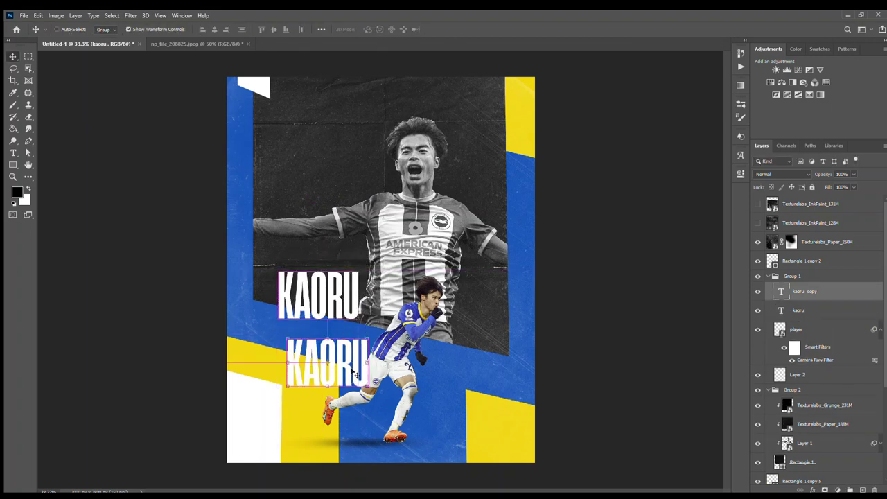
{"action": "double_click", "coordinate": [329, 361]}
{"action": "type", "text": "mithoma"}
{"action": "key", "text": "ctrl+Return"}
{"action": "left_click_drag", "start_coordinate": [400, 386], "coordinate": [476, 426]}
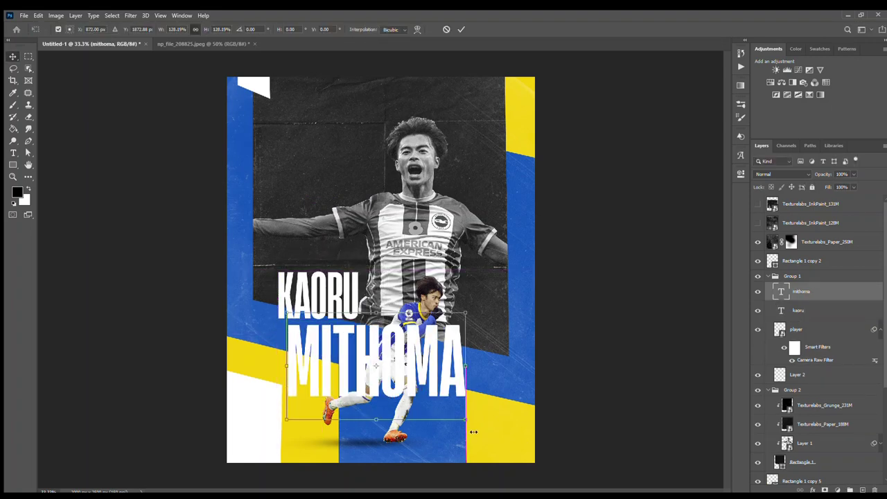
{"action": "key", "text": "Return"}
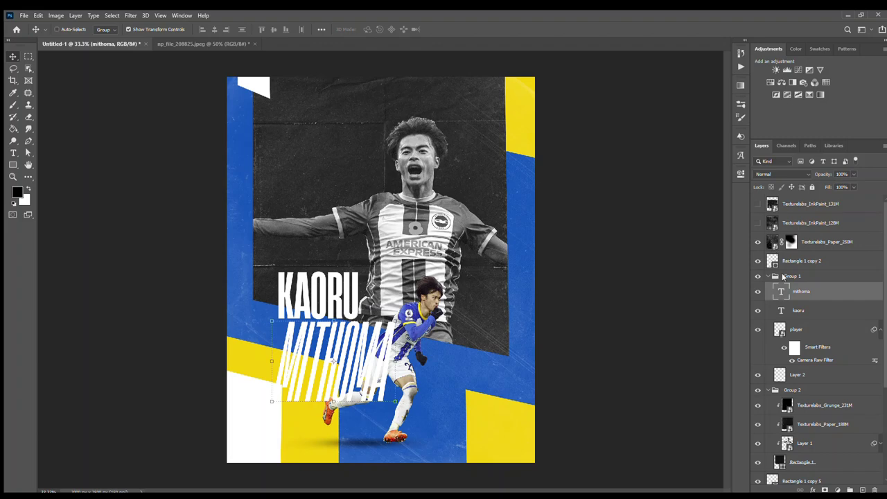
Cycle MITHOMA through font styles until a wide bold face fits the poster
{"action": "key", "text": "ctrl+z"}
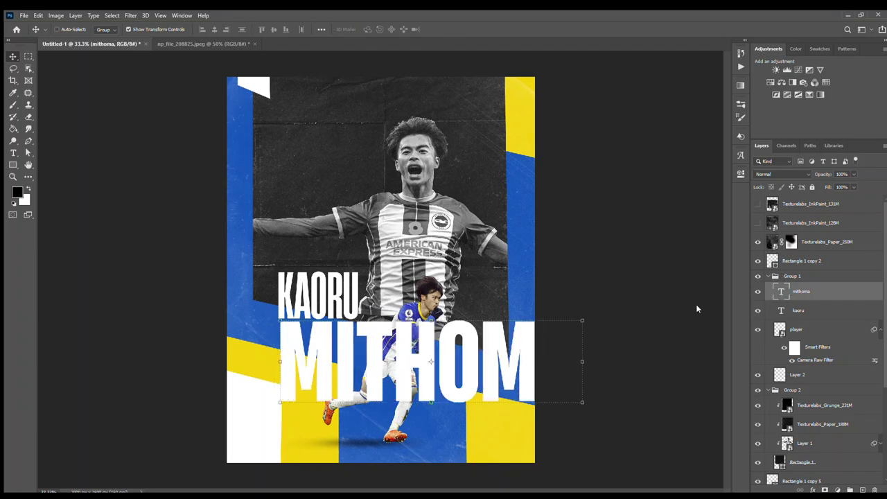
{"action": "key", "text": "ctrl+shift+z"}
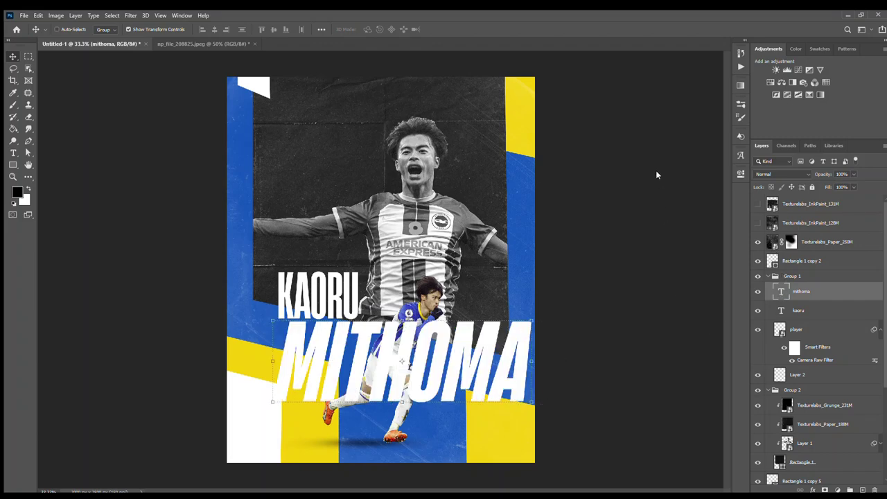
{"action": "key", "text": "ctrl+z"}
{"action": "key", "text": "ctrl+shift+z"}
{"action": "key", "text": "ctrl+shift+z"}
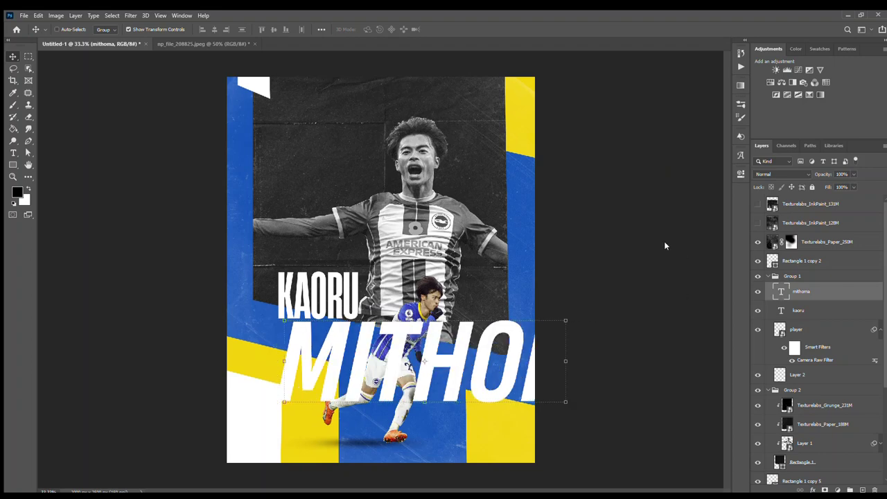
{"action": "key", "text": "ctrl+z"}
{"action": "key", "text": "ctrl+shift+z"}
{"action": "key", "text": "ctrl+shift+z"}
{"action": "key", "text": "ctrl+z"}
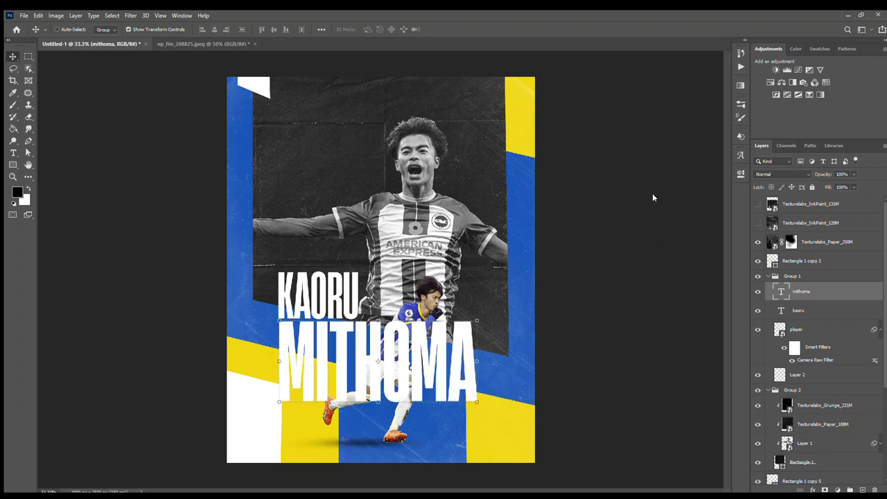
{"action": "key", "text": "ctrl+z"}
{"action": "key", "text": "ctrl+z"}
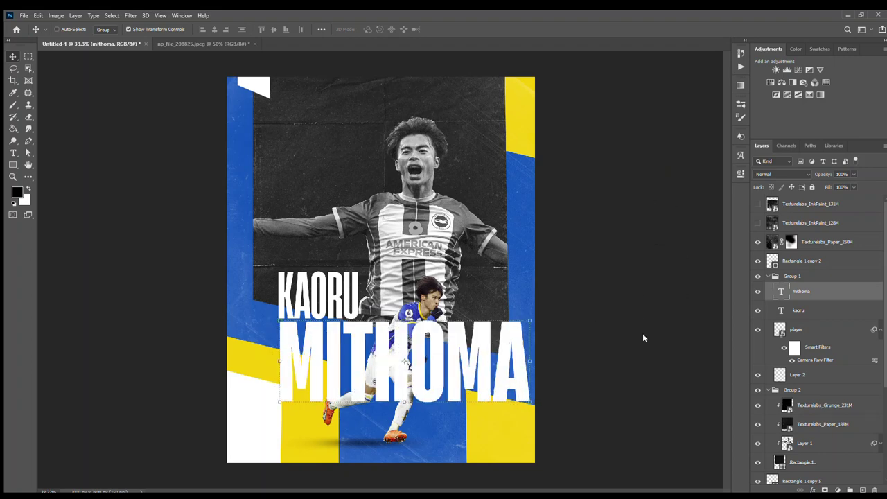
{"action": "key", "text": "ctrl+shift+z"}
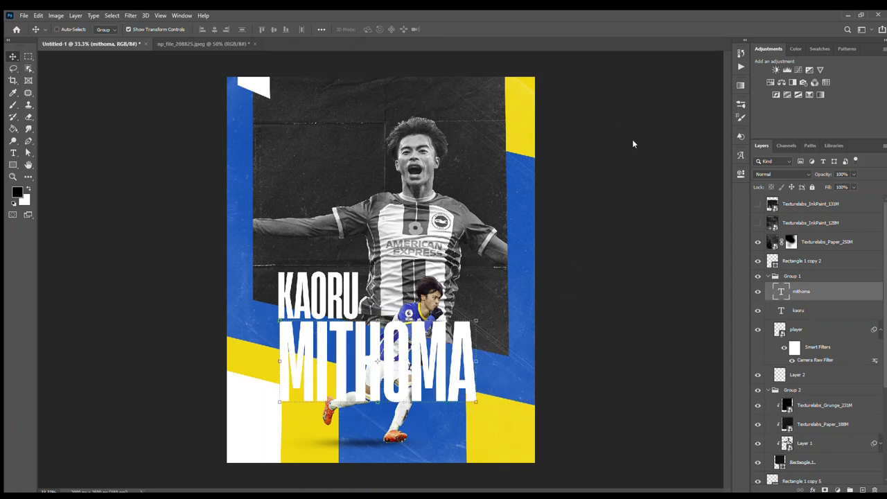
{"action": "key", "text": "ctrl+z"}
{"action": "key", "text": "ctrl+z"}
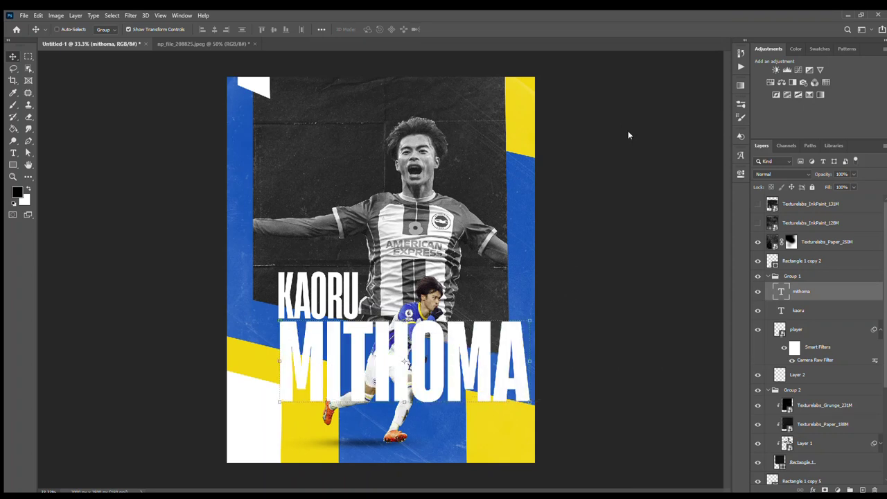
{"action": "key", "text": "ctrl+shift+z"}
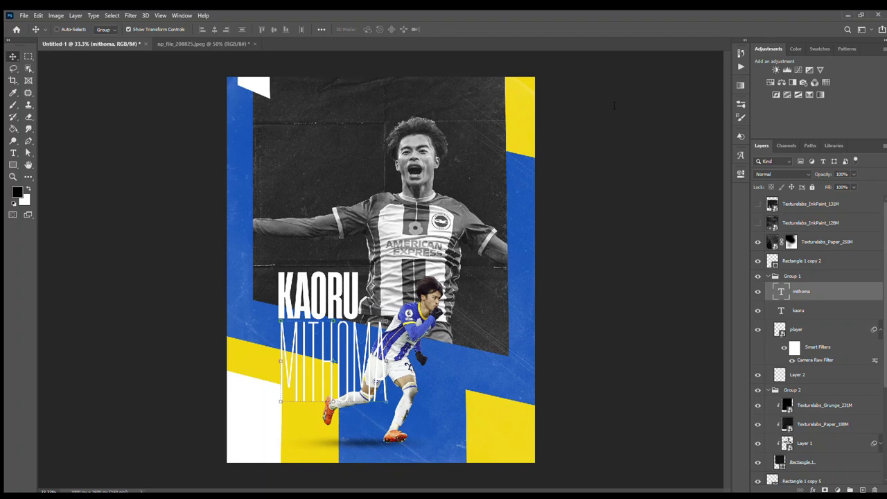
{"action": "key", "text": "ctrl+shift+z"}
{"action": "key", "text": "ctrl+shift+z"}
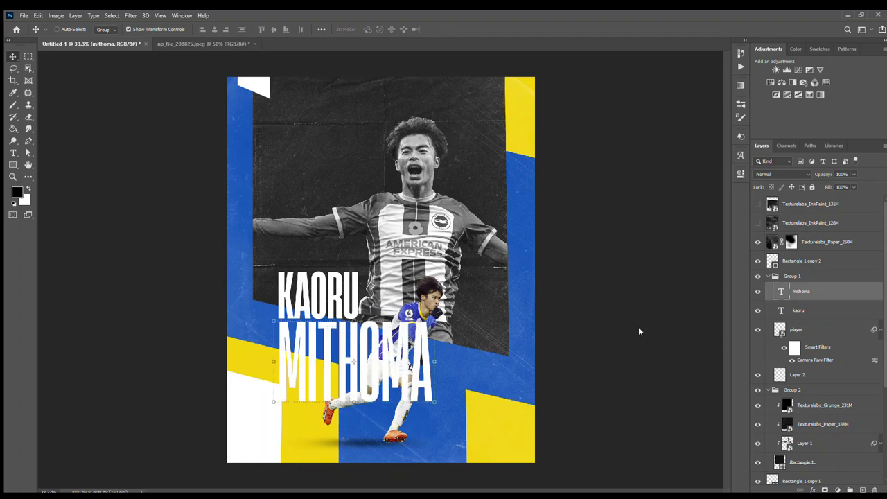
{"action": "key", "text": "ctrl+shift+z"}
{"action": "key", "text": "ctrl+z"}
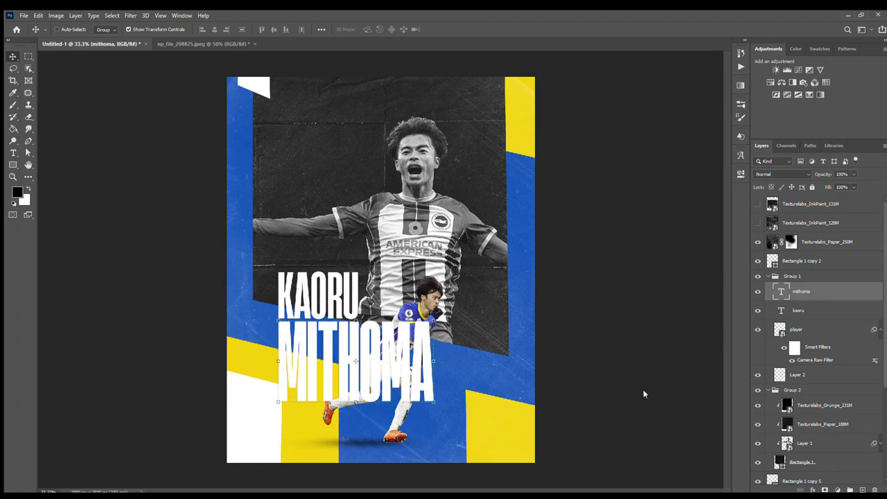
{"action": "key", "text": "ctrl+shift+z"}
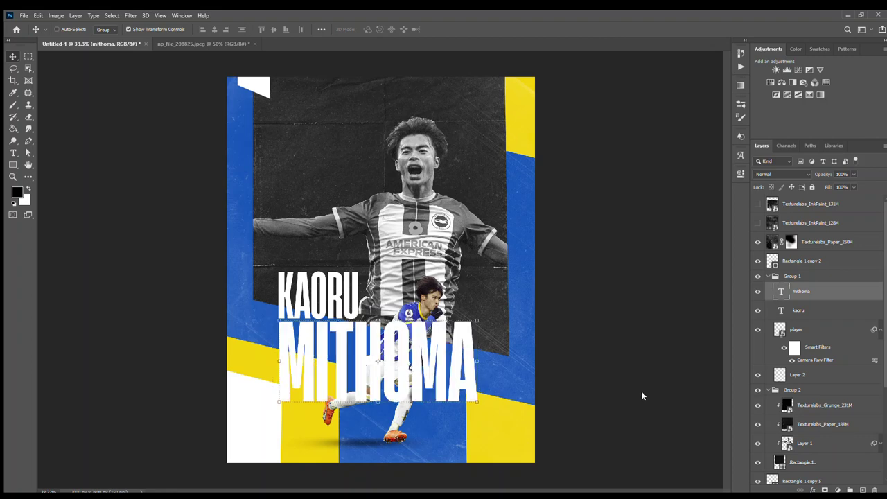
{"action": "key", "text": "ctrl+shift+z"}
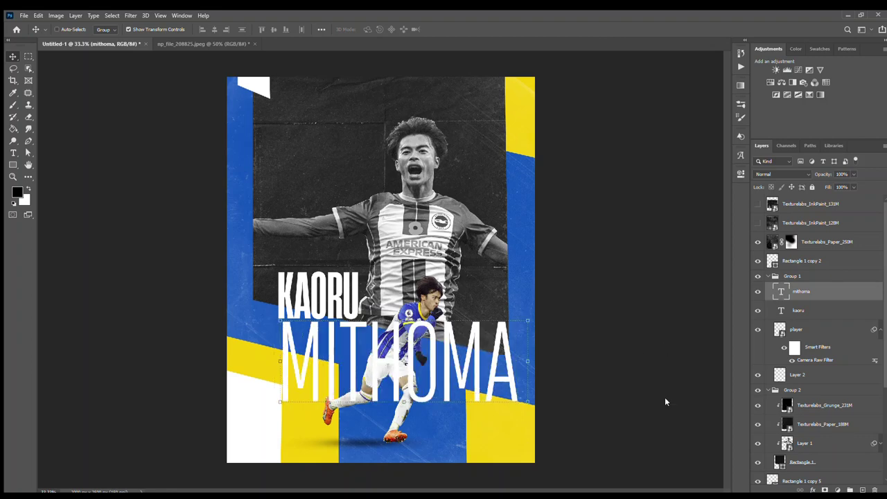
{"action": "key", "text": "ctrl+shift+z"}
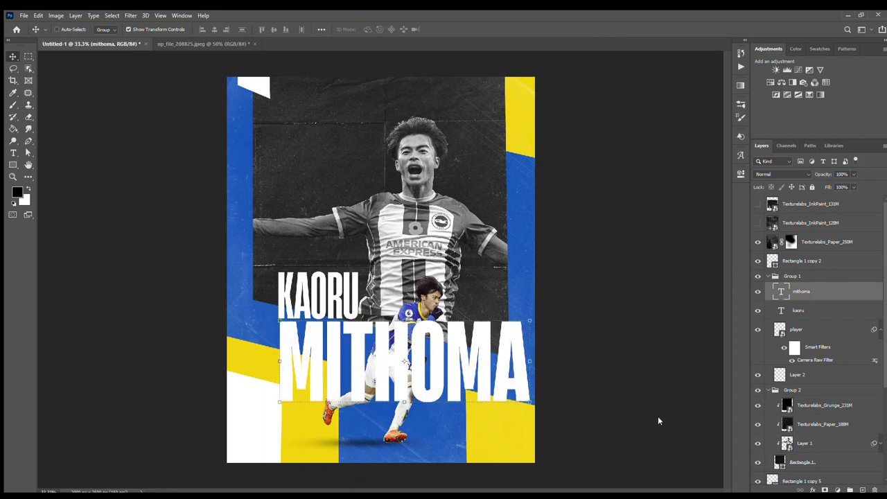
{"action": "key", "text": "ctrl+shift+z"}
{"action": "key", "text": "ctrl+shift+z"}
{"action": "key", "text": "ctrl+shift+z"}
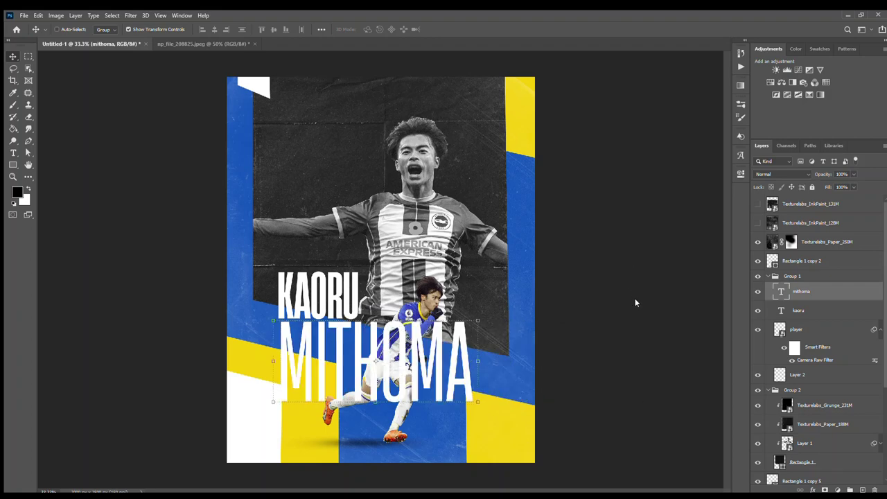
{"action": "key", "text": "ctrl+shift+z"}
{"action": "key", "text": "ctrl+shift+z"}
{"action": "key", "text": "ctrl+shift+z"}
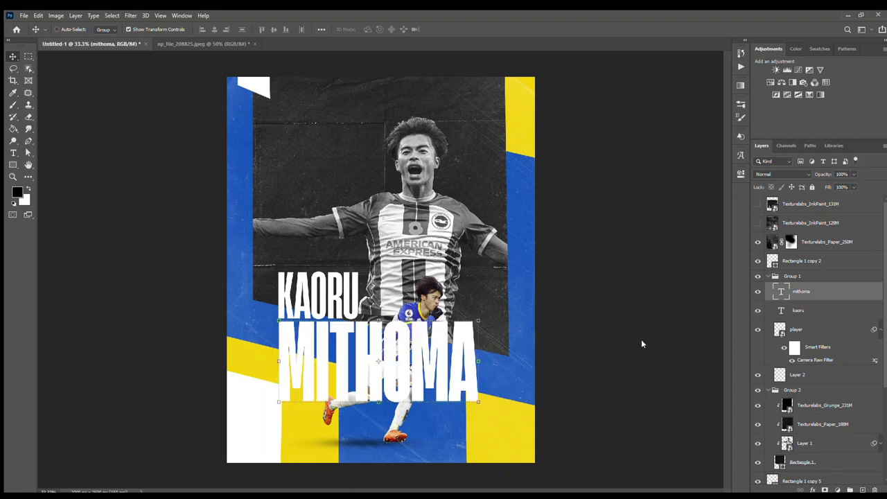
{"action": "key", "text": "ctrl+shift+z"}
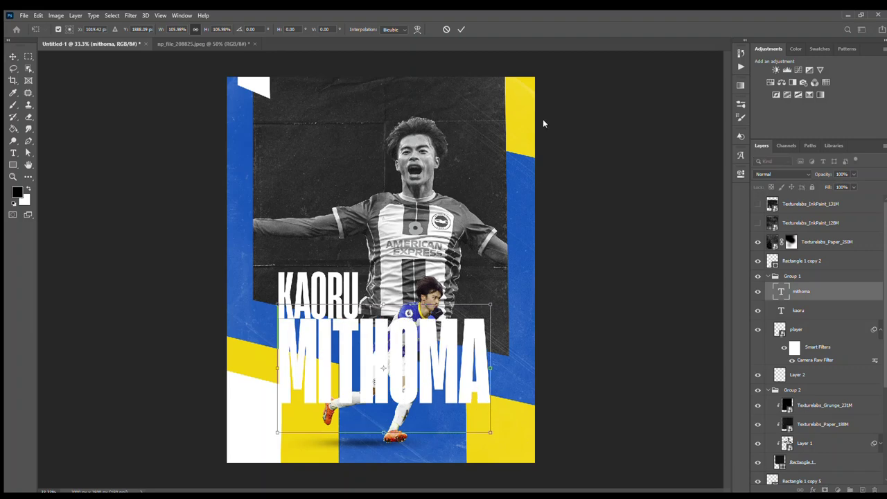
{"action": "key", "text": "ctrl+plus"}
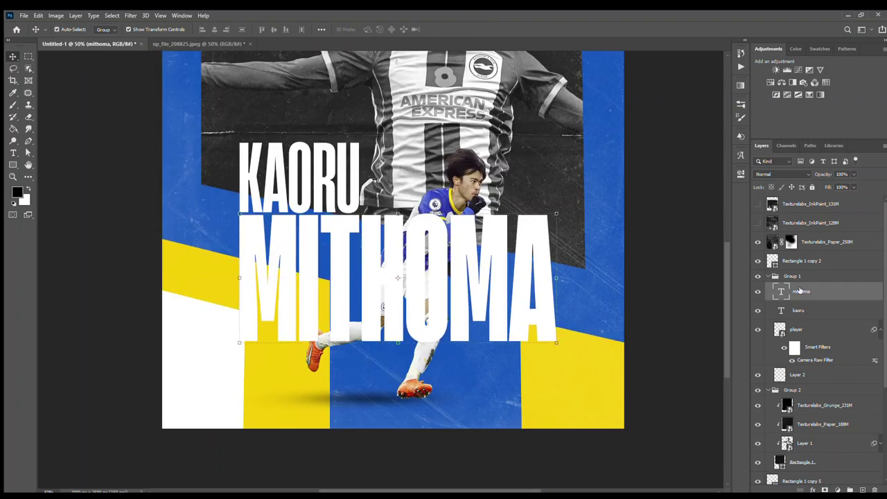
Move the KAORU and MITHOMA layers out of Group 1 and shift them slightly right
{"action": "left_click", "coordinate": [799, 311], "text": "shift"}
{"action": "left_click_drag", "start_coordinate": [774, 276], "coordinate": [768, 267]}
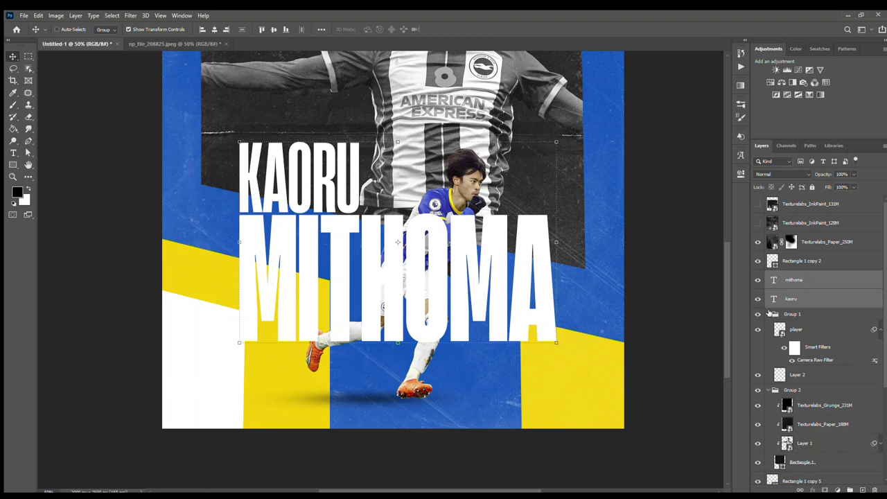
{"action": "left_click", "coordinate": [776, 314]}
{"action": "left_click", "coordinate": [796, 280]}
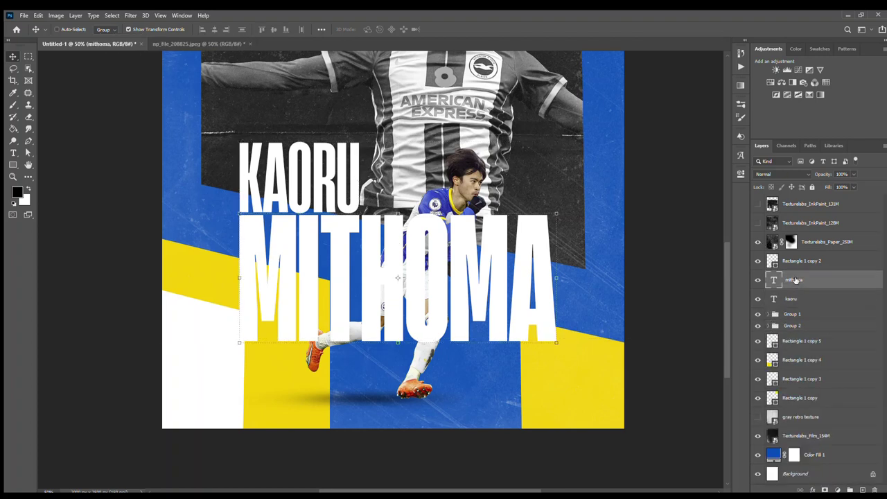
{"action": "left_click", "coordinate": [791, 299], "text": "shift"}
{"action": "left_click_drag", "start_coordinate": [455, 272], "coordinate": [473, 269]}
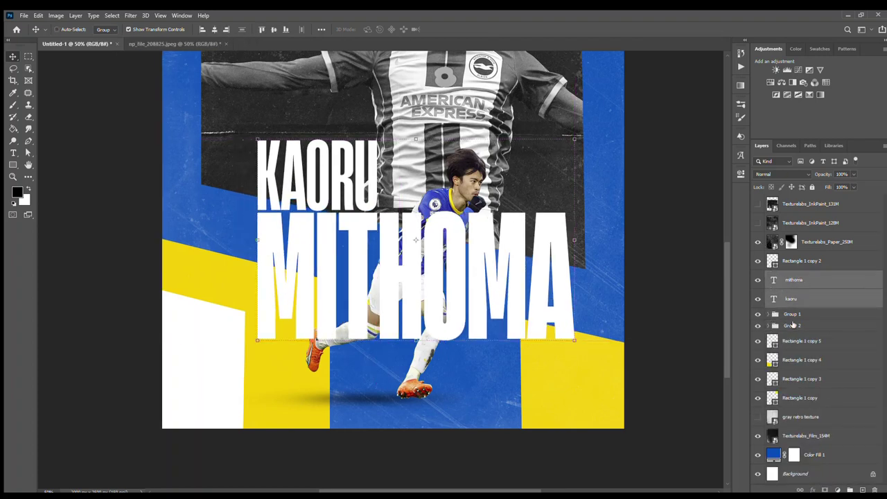
Nudge the player and foot shadow right, and place Group 1 above the titles
{"action": "left_click", "coordinate": [459, 195], "text": "ctrl"}
{"action": "left_click_drag", "start_coordinate": [459, 195], "coordinate": [473, 200]}
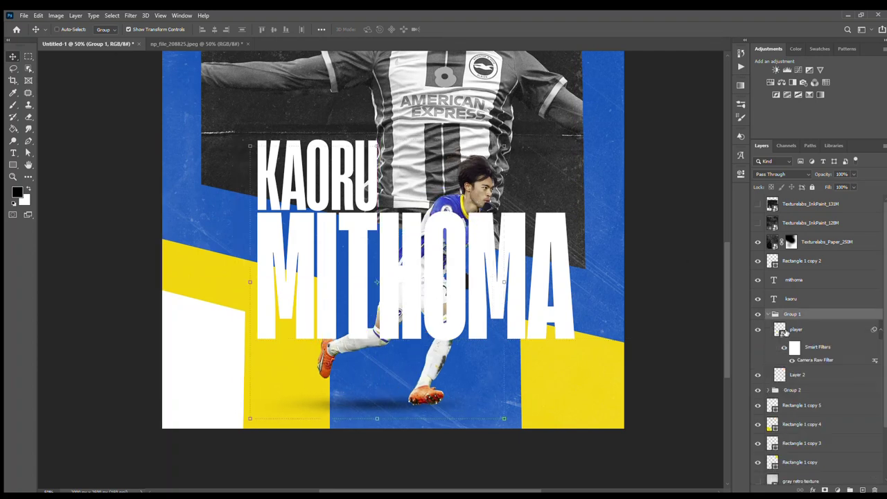
{"action": "left_click", "coordinate": [385, 404], "text": "ctrl"}
{"action": "left_click_drag", "start_coordinate": [384, 405], "coordinate": [412, 406]}
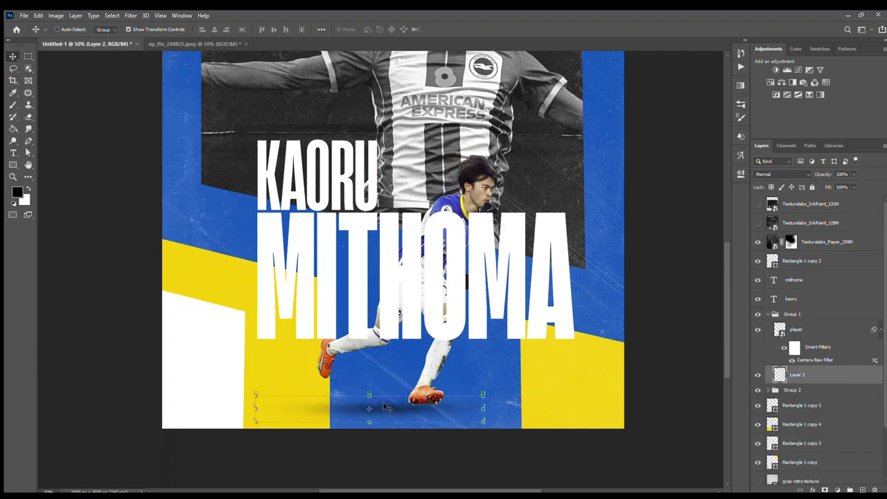
{"action": "left_click", "coordinate": [853, 334]}
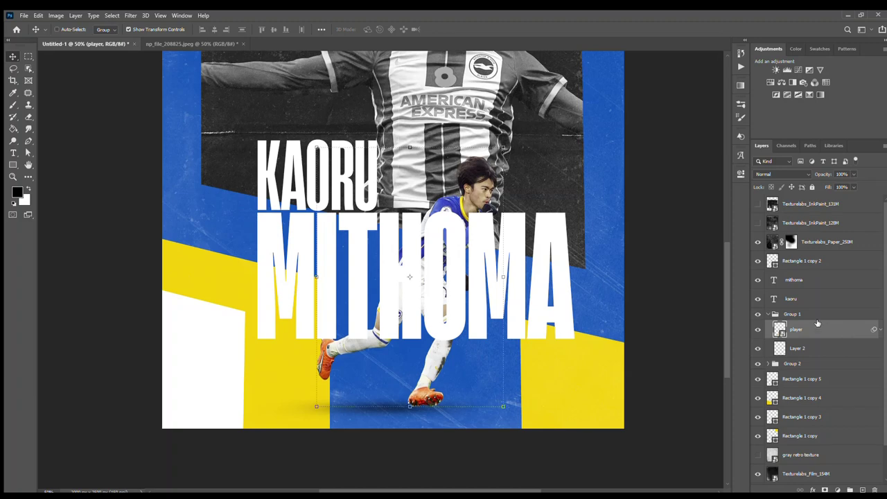
{"action": "left_click", "coordinate": [792, 314]}
{"action": "left_click", "coordinate": [775, 314]}
{"action": "left_click_drag", "start_coordinate": [793, 314], "coordinate": [795, 278]}
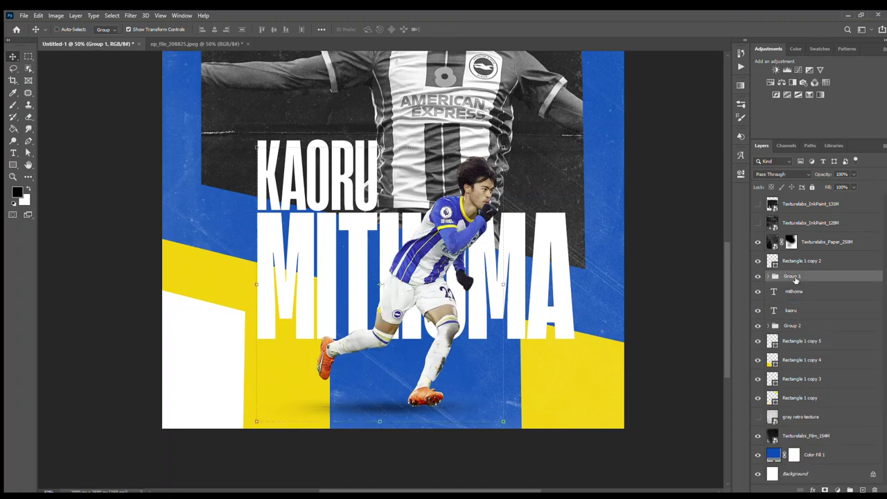
Retype the lower title as 'MITOMA' and enlarge it slightly
{"action": "left_click", "coordinate": [795, 292]}
{"action": "double_click", "coordinate": [773, 292]}
{"action": "key", "text": "BackSpace"}
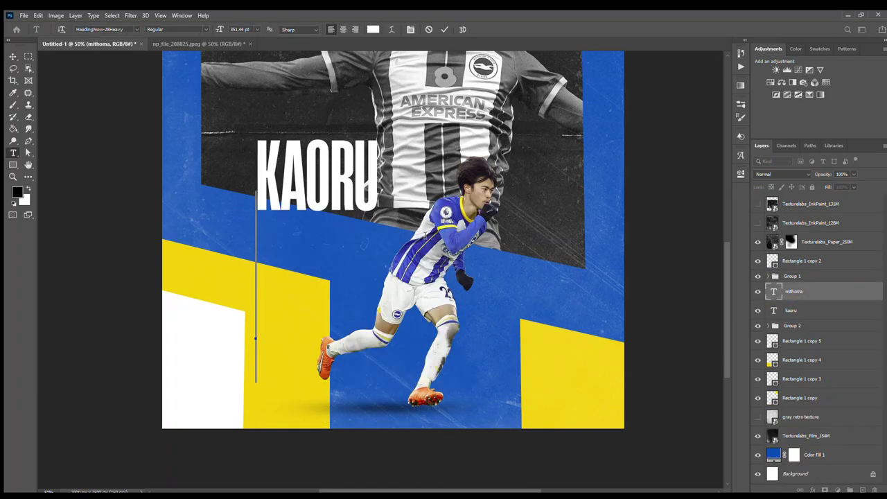
{"action": "type", "text": "MITOMA"}
{"action": "key", "text": "ctrl+Return"}
{"action": "key", "text": "v"}
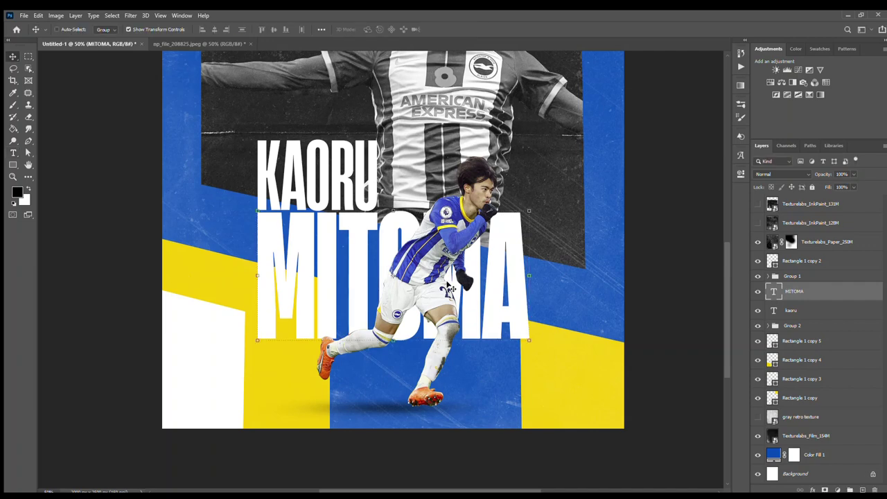
{"action": "key", "text": "ctrl+shift+period"}
{"action": "key", "text": "ctrl+shift+period"}
{"action": "key", "text": "ctrl+shift+period"}
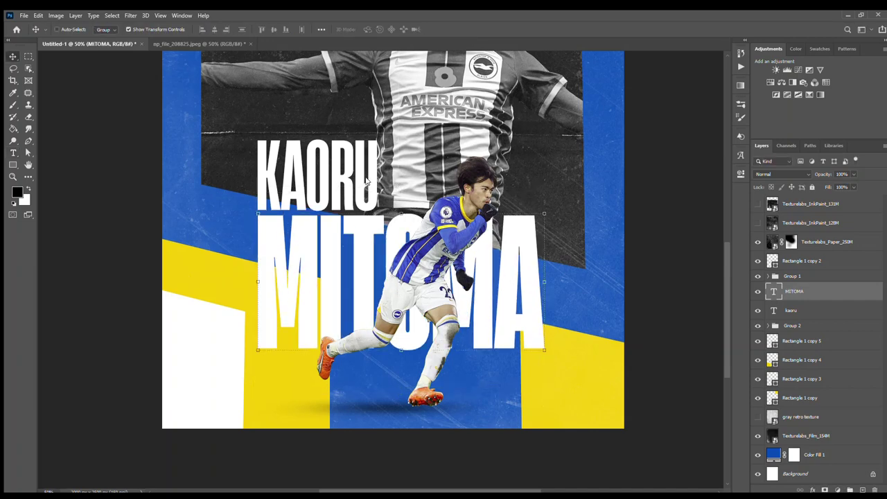
Test wider and tighter KAORU letter spacing, returning to the original
{"action": "left_click", "coordinate": [355, 172], "text": "ctrl"}
{"action": "left_click", "coordinate": [378, 186], "text": "ctrl"}
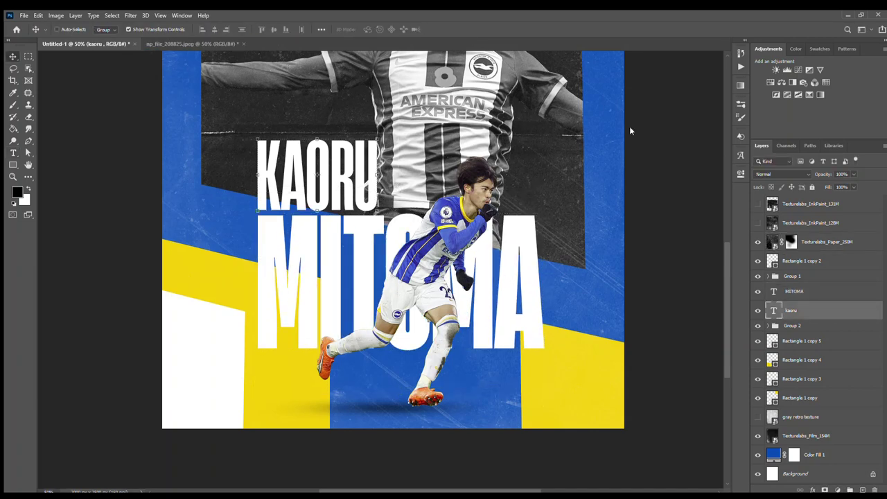
{"action": "key", "text": "alt+Right"}
{"action": "key", "text": "alt+Right"}
{"action": "key", "text": "alt+Right"}
{"action": "key", "text": "alt+Right"}
{"action": "key", "text": "alt+Left"}
{"action": "key", "text": "alt+Left"}
{"action": "key", "text": "alt+Left"}
{"action": "key", "text": "alt+Right"}
{"action": "key", "text": "alt+Right"}
{"action": "key", "text": "alt+Right"}
{"action": "key", "text": "alt+Left"}
{"action": "key", "text": "alt+Left"}
{"action": "key", "text": "alt+Left"}
{"action": "key", "text": "alt+Left"}
{"action": "key", "text": "alt+Left"}
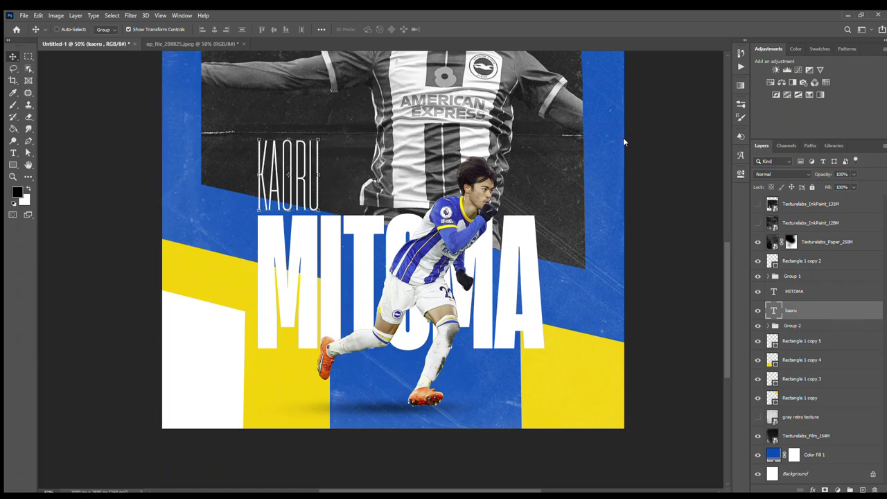
{"action": "key", "text": "alt+Right"}
{"action": "key", "text": "alt+Right"}
{"action": "key", "text": "alt+Right"}
{"action": "key", "text": "alt+Left"}
{"action": "key", "text": "alt+Left"}
{"action": "key", "text": "alt+Left"}
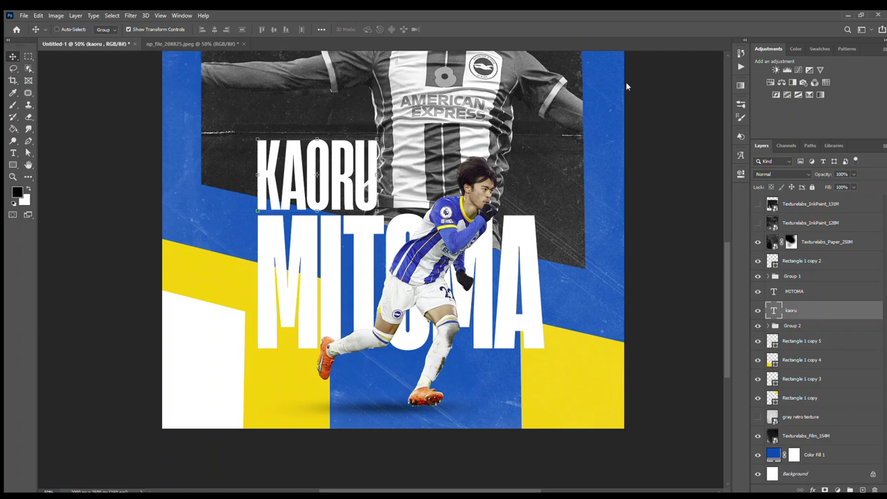
{"action": "left_click_drag", "start_coordinate": [513, 166], "coordinate": [454, 193]}
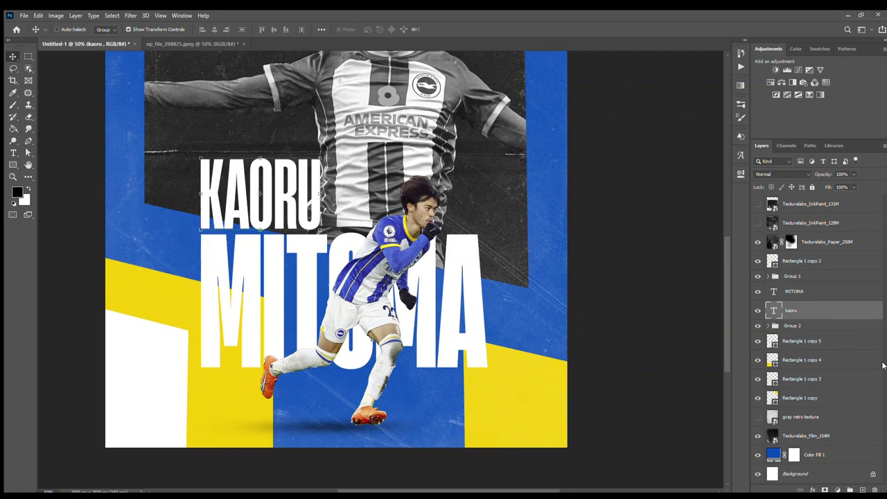
Recolour the left yellow block and the bottom-right block orange
{"action": "left_click", "coordinate": [883, 366]}
{"action": "key", "text": "i"}
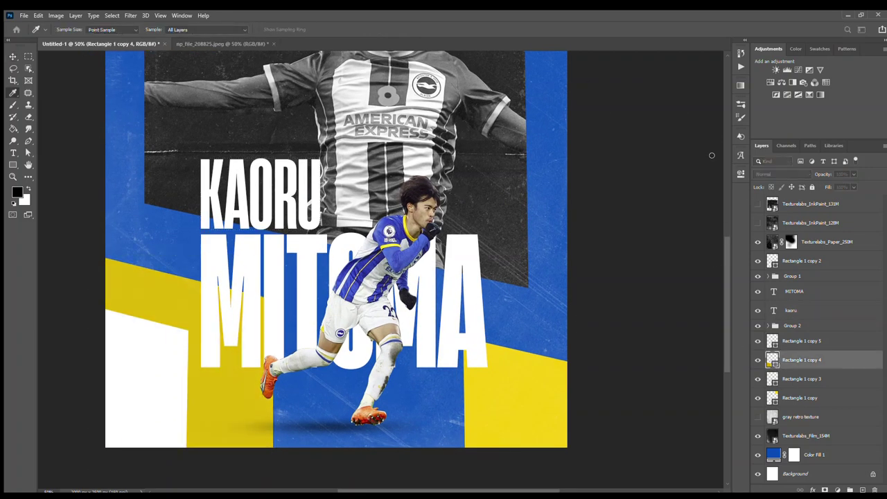
{"action": "left_click_drag", "start_coordinate": [712, 155], "coordinate": [708, 172]}
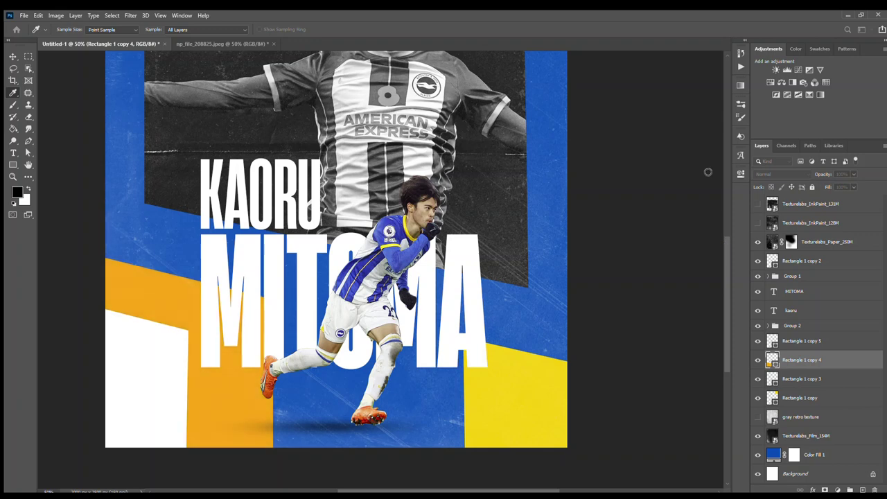
{"action": "key", "text": "alt+bracketleft"}
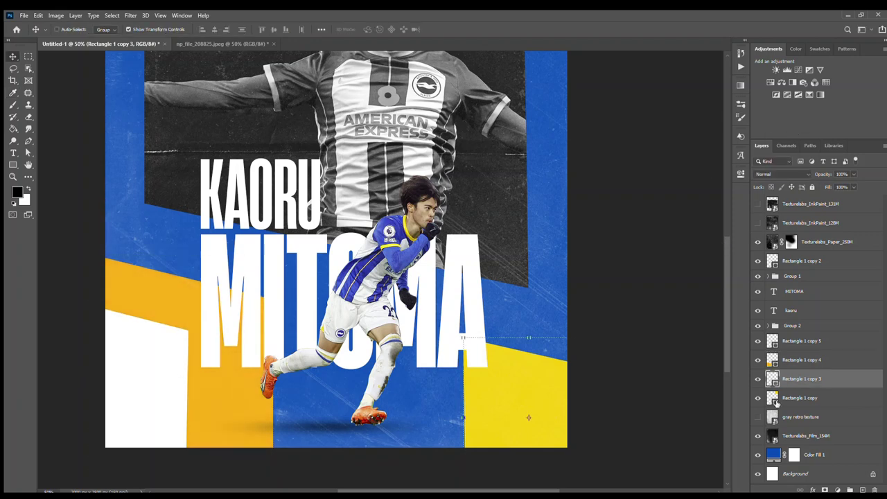
{"action": "key", "text": "alt+bracketleft"}
{"action": "key", "text": "v"}
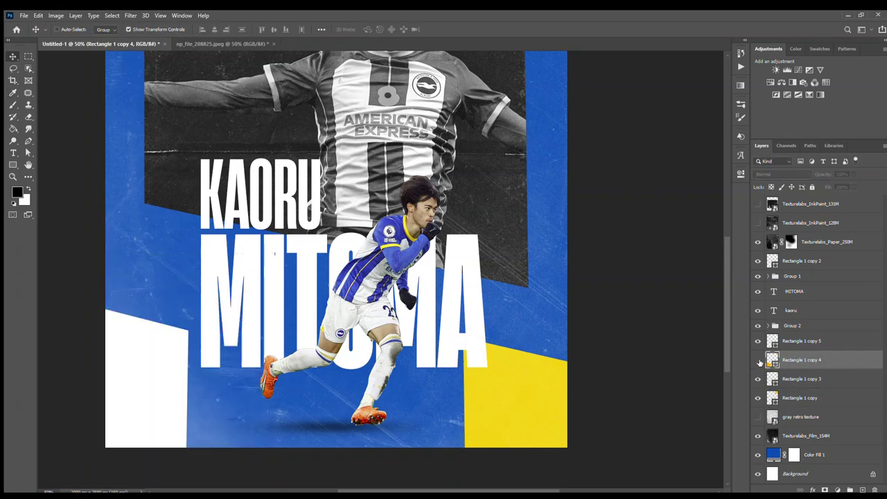
{"action": "key", "text": "alt+bracketright"}
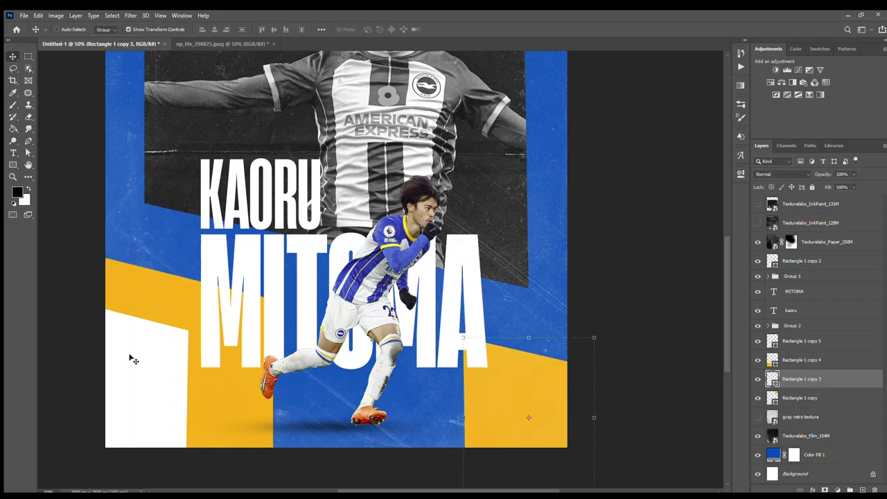
{"action": "left_click", "coordinate": [188, 371], "text": "ctrl"}
Shift the white and orange blocks left, raise Rectangle 1 copy 3 above MITOMA, and duplicate MITOMA
{"action": "left_click_drag", "start_coordinate": [183, 375], "coordinate": [171, 375]}
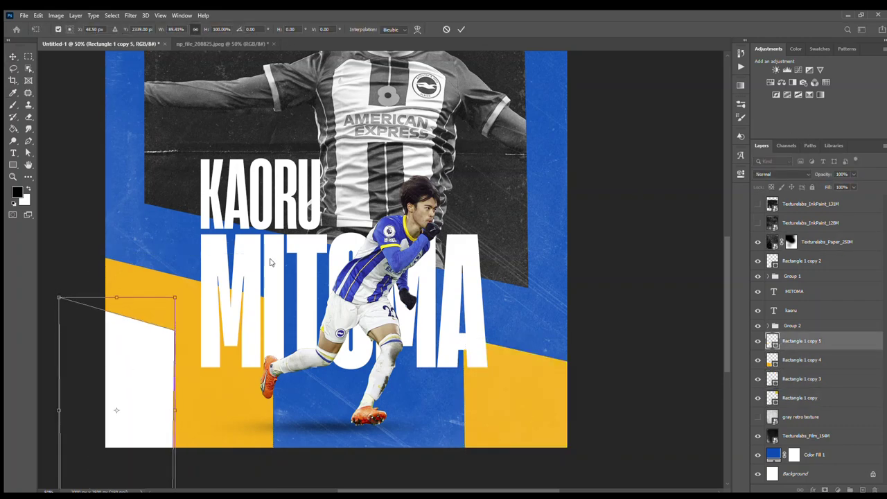
{"action": "left_click", "coordinate": [213, 318], "text": "ctrl"}
{"action": "left_click_drag", "start_coordinate": [213, 318], "coordinate": [190, 318]}
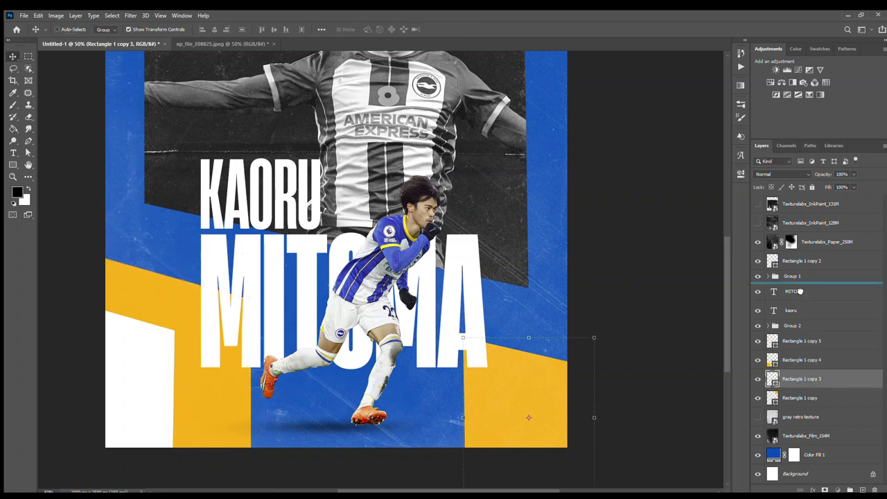
{"action": "left_click", "coordinate": [798, 310]}
{"action": "mouse_move", "coordinate": [801, 379]}
{"action": "left_mouse_down"}
{"action": "mouse_move", "coordinate": [801, 284]}
{"action": "mouse_move", "coordinate": [801, 339]}
{"action": "left_mouse_up"}
{"action": "key", "text": "ctrl+j"}
Give the MITOMA copy 0% fill and a Stroke outline, offset slightly right
{"action": "key", "text": "shift+0"}
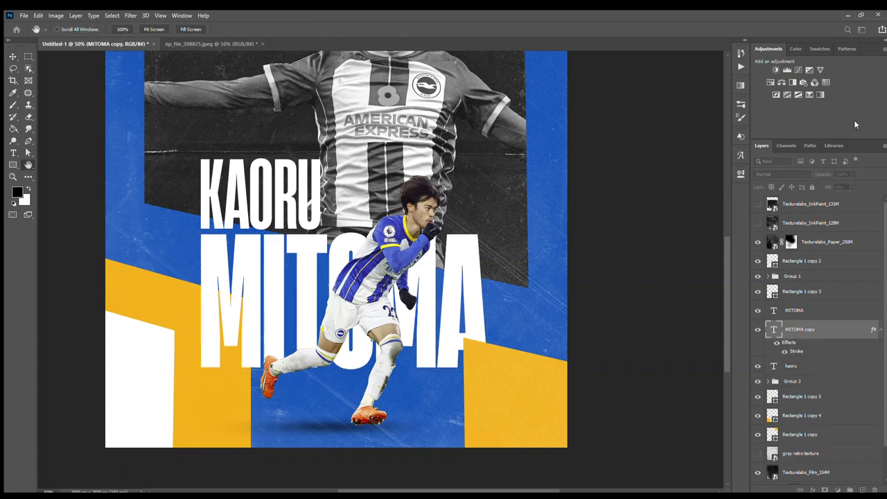
{"action": "key", "text": "Return"}
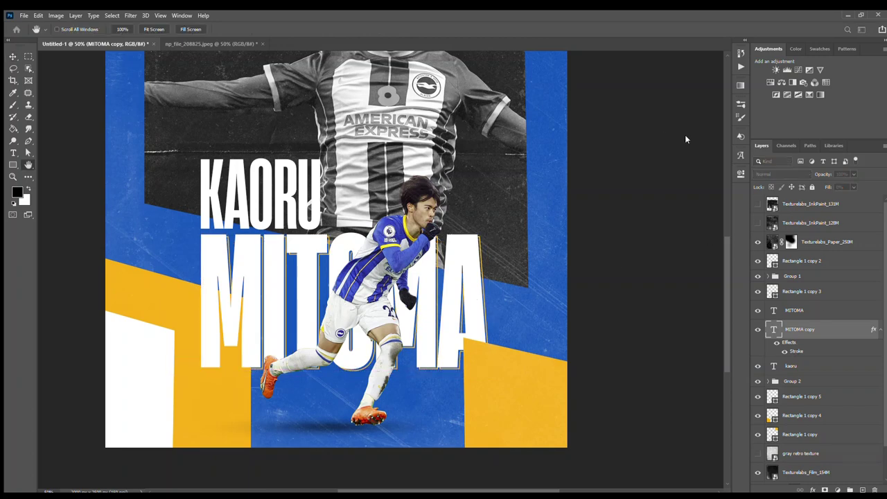
{"action": "left_click_drag", "start_coordinate": [482, 267], "coordinate": [483, 267]}
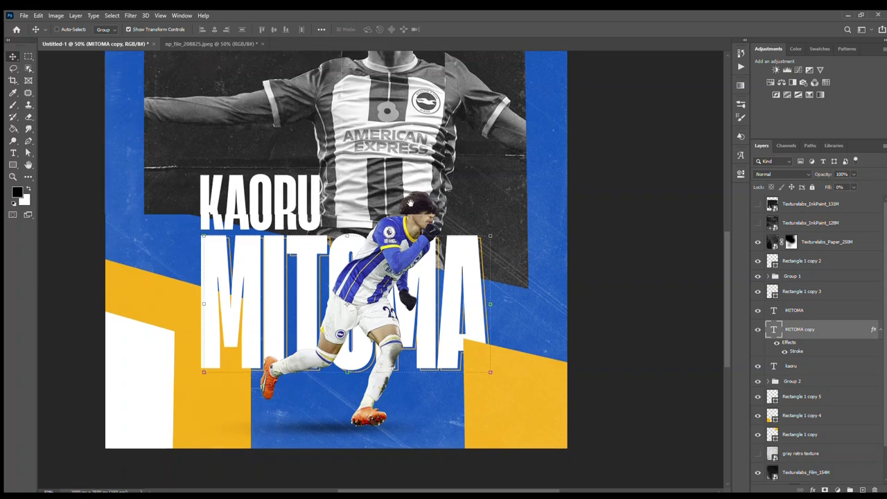
{"action": "key", "text": "ctrl+minus"}
Group the title layers and name the groups TEXT and PLAYER
{"action": "key", "text": "ctrl+g"}
{"action": "double_click", "coordinate": [791, 307]}
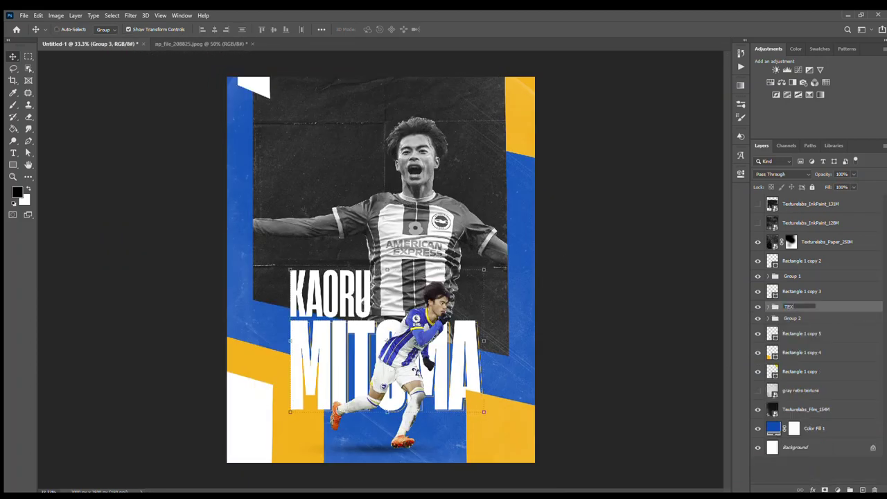
{"action": "type", "text": "TEXT"}
{"action": "double_click", "coordinate": [791, 318]}
{"action": "type", "text": "PLAYER"}
{"action": "double_click", "coordinate": [790, 276]}
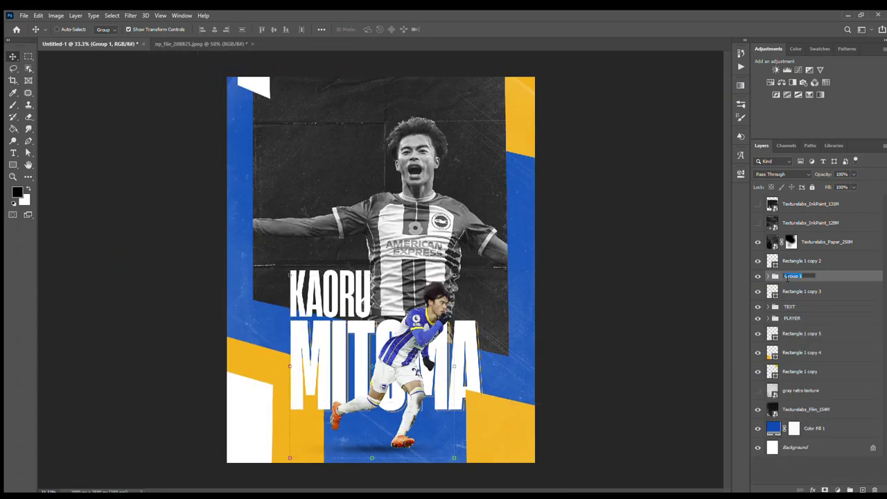
{"action": "type", "text": "PLAYER 2"}
{"action": "key", "text": "Return"}
Free Transform the white corner shape and the film texture layer
{"action": "left_click", "coordinate": [799, 262]}
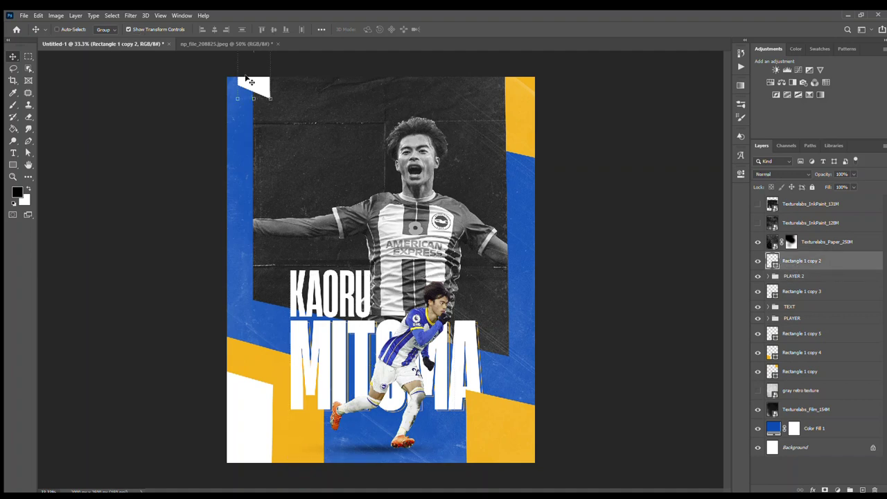
{"action": "key", "text": "ctrl+t"}
{"action": "left_click", "coordinate": [465, 29]}
{"action": "left_click", "coordinate": [802, 409]}
{"action": "key", "text": "ctrl+t"}
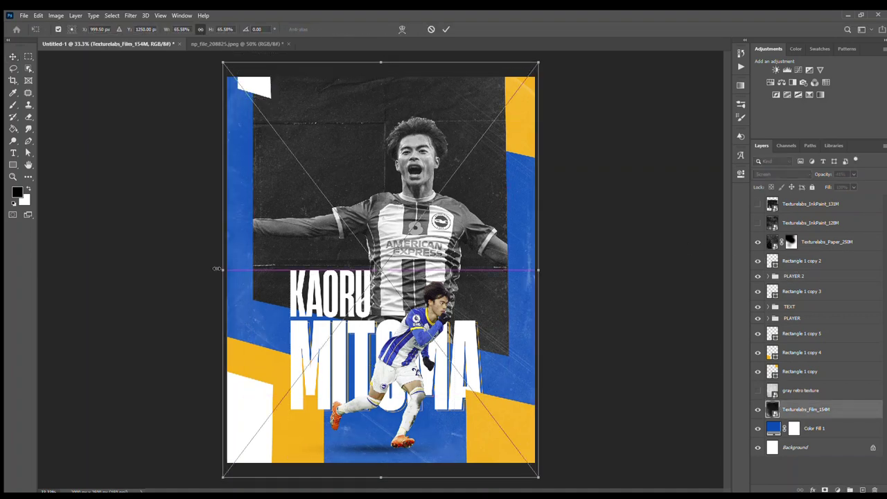
{"action": "key", "text": "Return"}
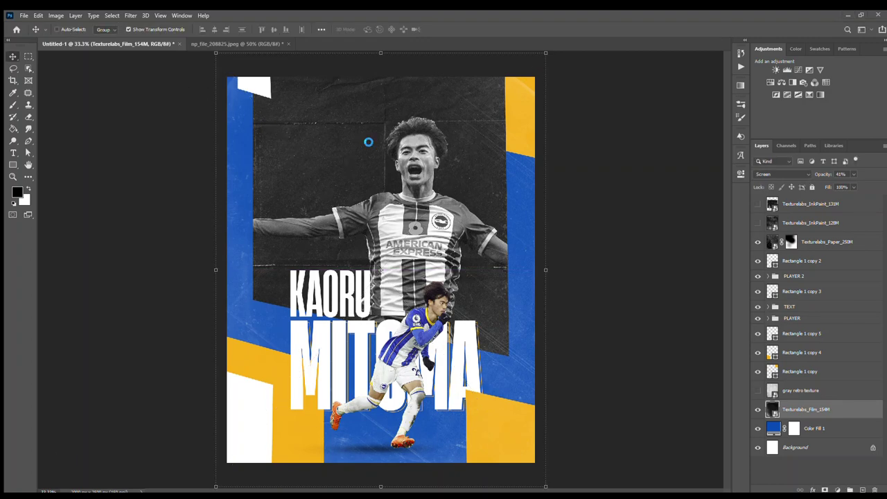
Place AU_FG_Texture-4, stretch it over the full poster height, and blend it in Screen mode
{"action": "left_click_drag", "start_coordinate": [228, 388], "coordinate": [262, 352]}
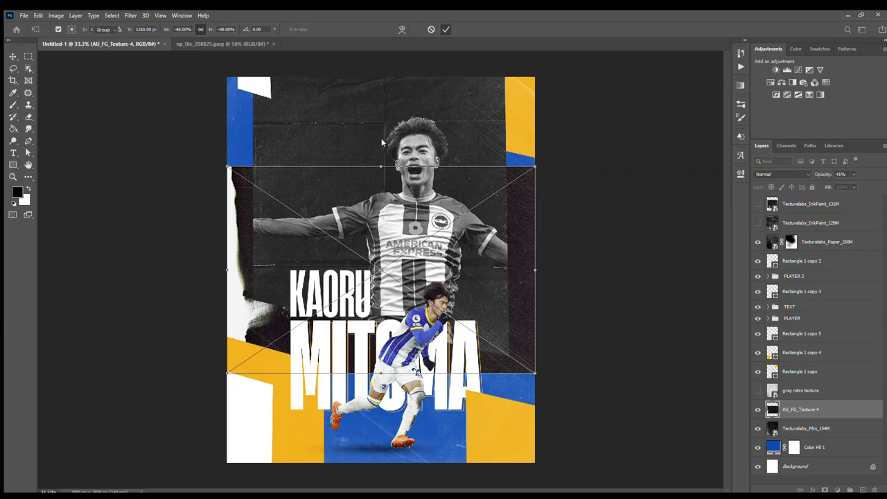
{"action": "key", "text": "ctrl+z"}
{"action": "left_click_drag", "start_coordinate": [383, 160], "coordinate": [382, 73]}
{"action": "left_click_drag", "start_coordinate": [381, 374], "coordinate": [381, 476]}
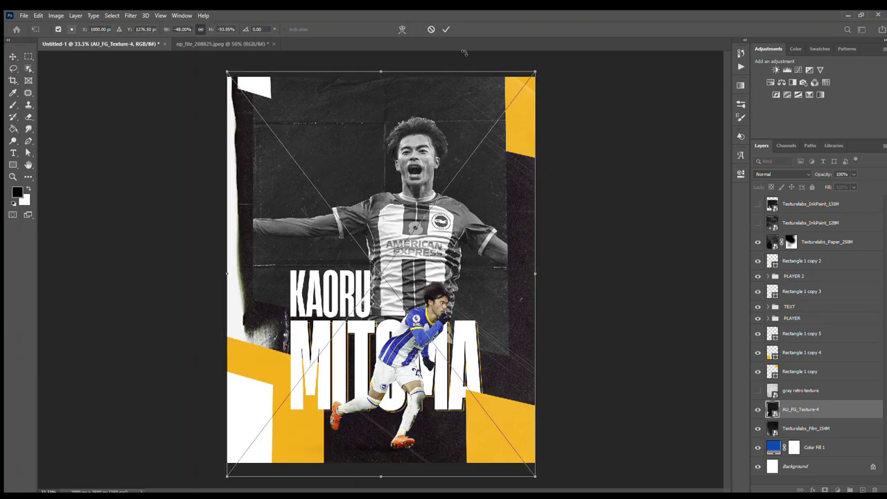
{"action": "key", "text": "Return"}
{"action": "left_click", "coordinate": [782, 174]}
{"action": "left_click", "coordinate": [764, 251]}
Toggle the paper texture on and off to compare, then recheck the new texture's transform
{"action": "left_click", "coordinate": [758, 242]}
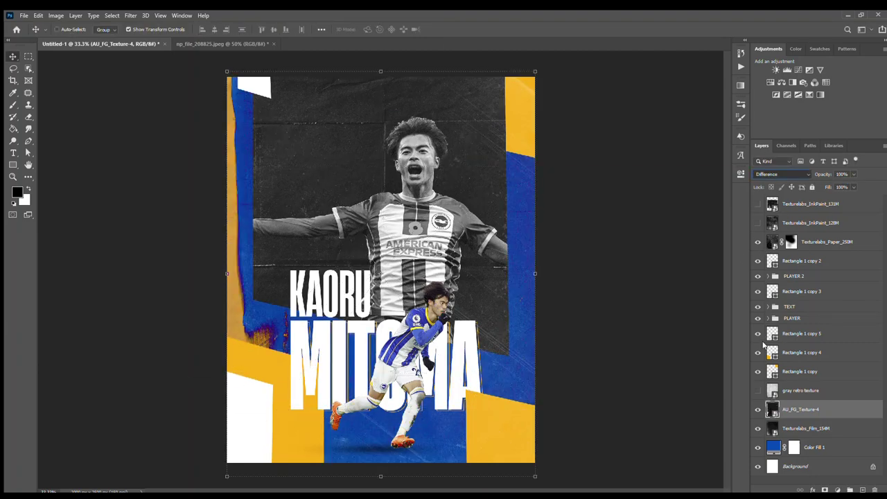
{"action": "left_click", "coordinate": [758, 242]}
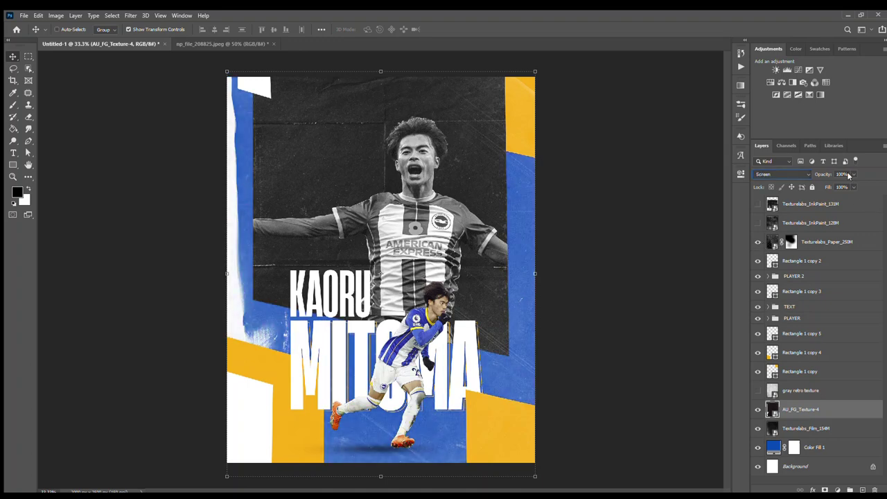
{"action": "left_click", "coordinate": [758, 242]}
{"action": "key", "text": "ctrl+t"}
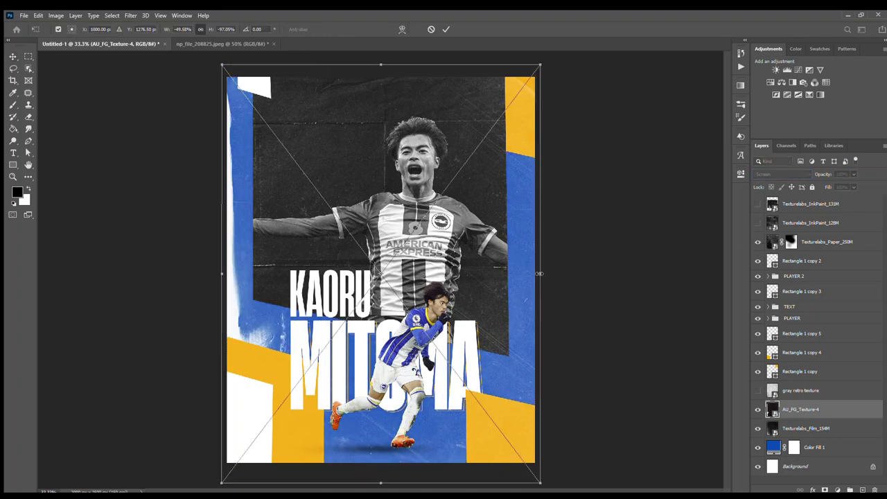
{"action": "left_click", "coordinate": [446, 29]}
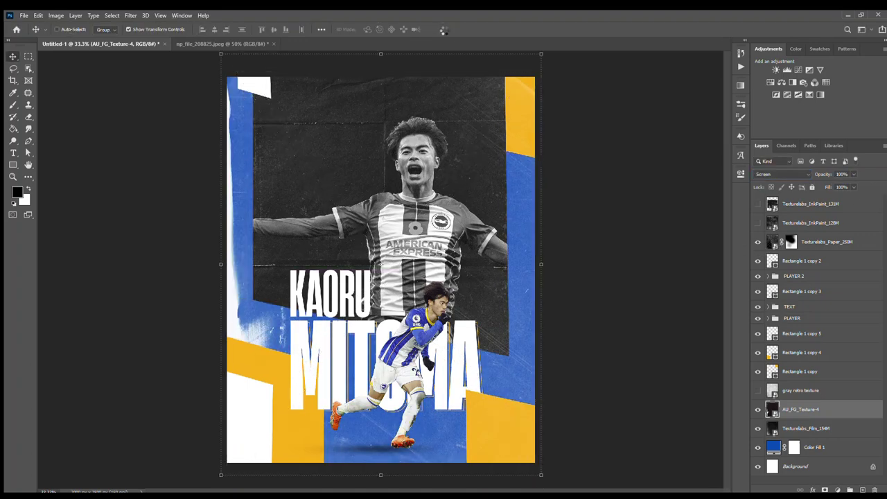
Move AU_FG_Texture-4 above Rectangle 1 copy 5, refit it, and compare with the film texture
{"action": "left_click_drag", "start_coordinate": [798, 400], "coordinate": [810, 327]}
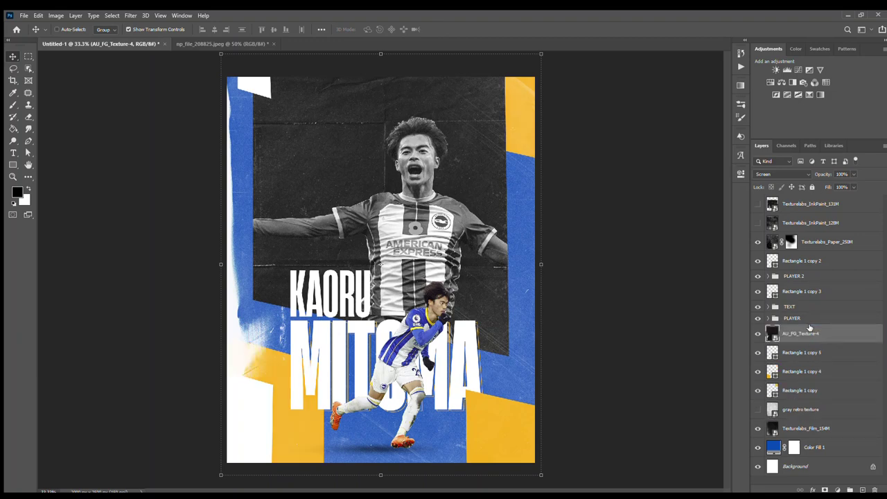
{"action": "left_click_drag", "start_coordinate": [380, 477], "coordinate": [380, 471]}
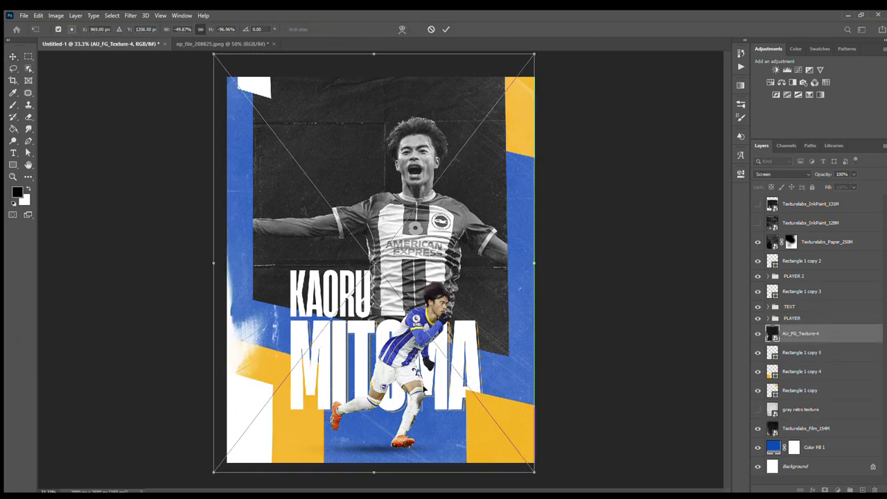
{"action": "key", "text": "Return"}
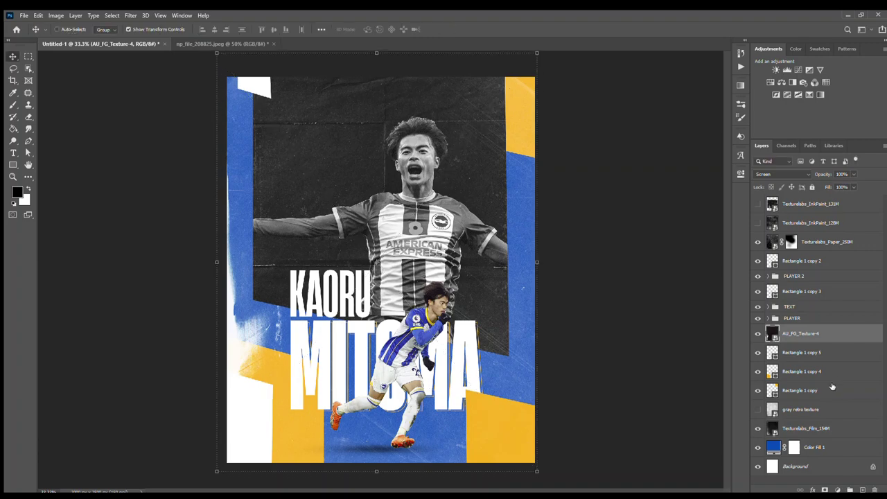
{"action": "left_click", "coordinate": [804, 429]}
{"action": "left_click", "coordinate": [758, 428]}
{"action": "left_click", "coordinate": [791, 242]}
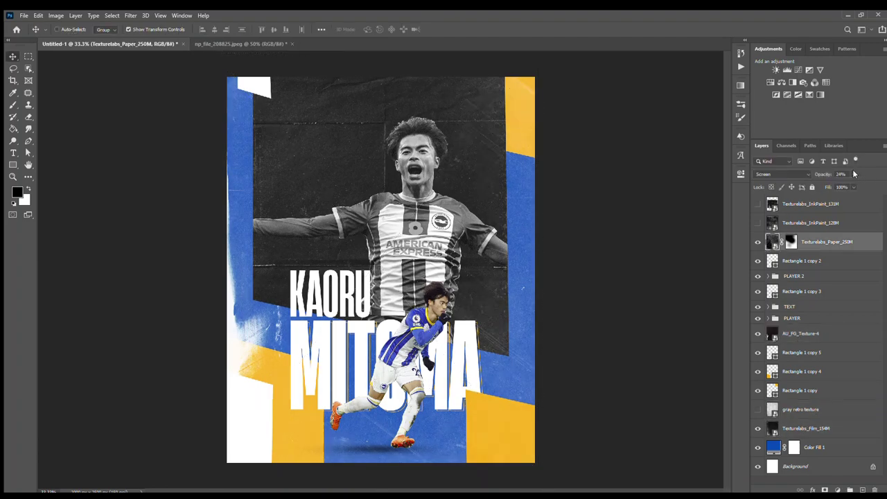
Expand the PLAYER groups and nudge the large player photo slightly upward
{"action": "left_click", "coordinate": [776, 276]}
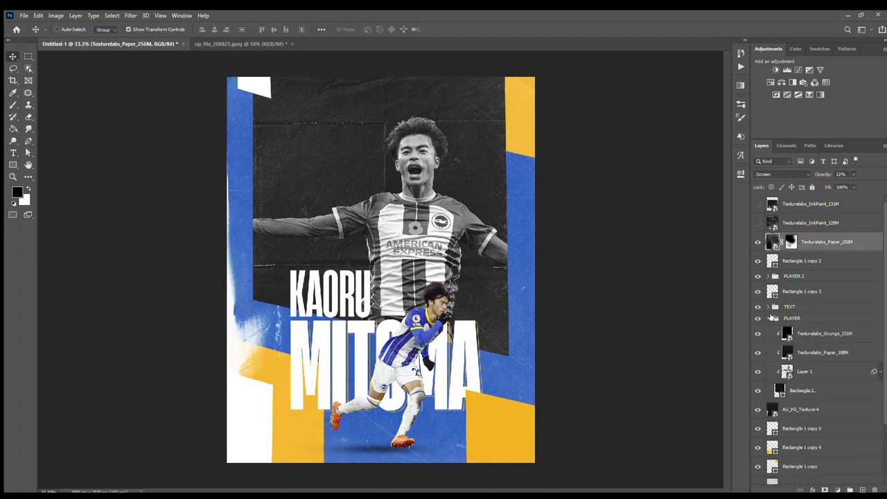
{"action": "left_click", "coordinate": [796, 292]}
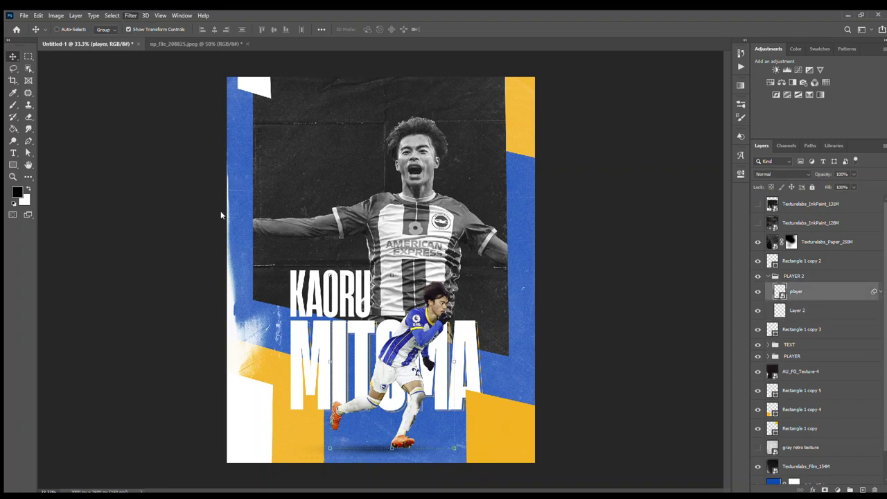
{"action": "left_click", "coordinate": [776, 356]}
{"action": "left_click", "coordinate": [804, 409]}
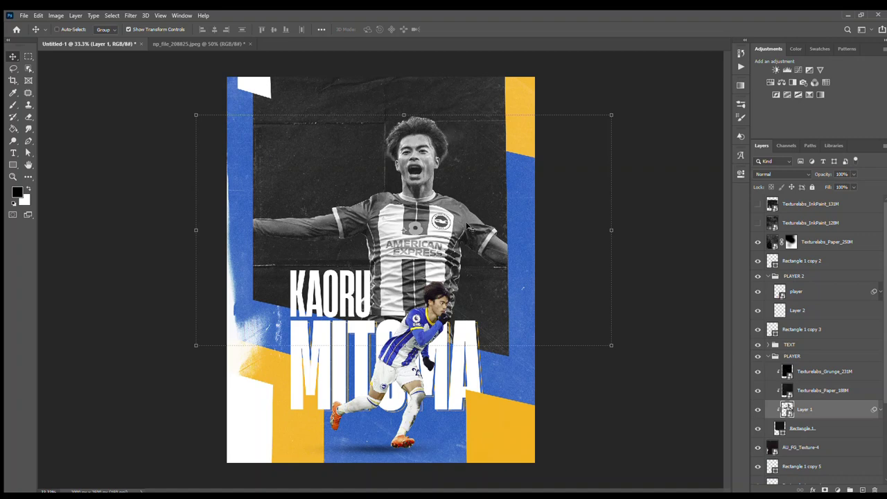
{"action": "left_click_drag", "start_coordinate": [463, 223], "coordinate": [428, 219]}
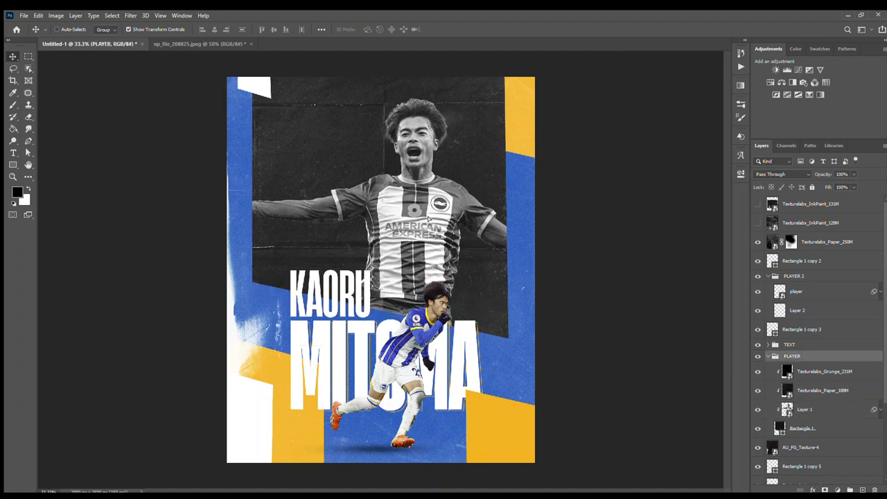
Raise the KAORU MITOMA title and duplicate Rectangle 1 inside the PLAYER group
{"action": "left_click", "coordinate": [790, 345]}
{"action": "left_click_drag", "start_coordinate": [450, 347], "coordinate": [450, 328]}
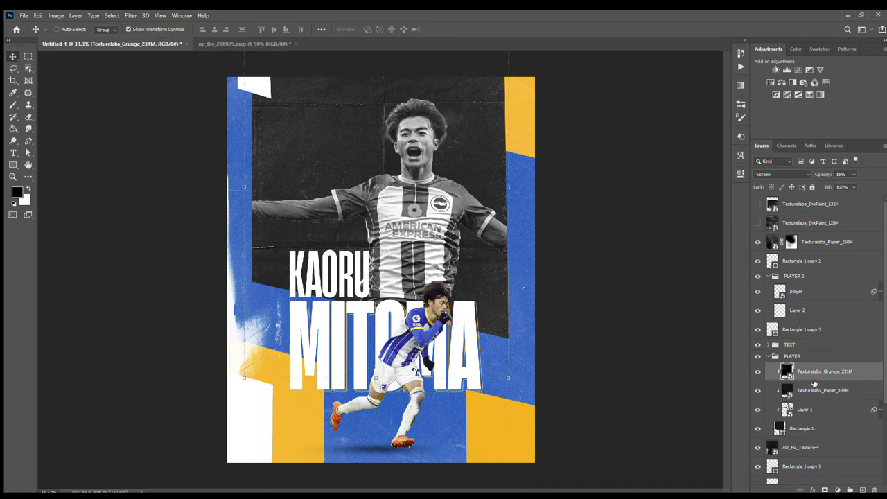
{"action": "left_click", "coordinate": [808, 428]}
{"action": "left_click_drag", "start_coordinate": [812, 426], "coordinate": [804, 451]}
{"action": "left_click", "coordinate": [809, 391], "text": "shift"}
Stretch Rectangle 1 copy 6 up toward the poster top and widen it to the right
{"action": "left_click", "coordinate": [809, 372], "text": "shift"}
{"action": "key", "text": "ctrl+alt+g"}
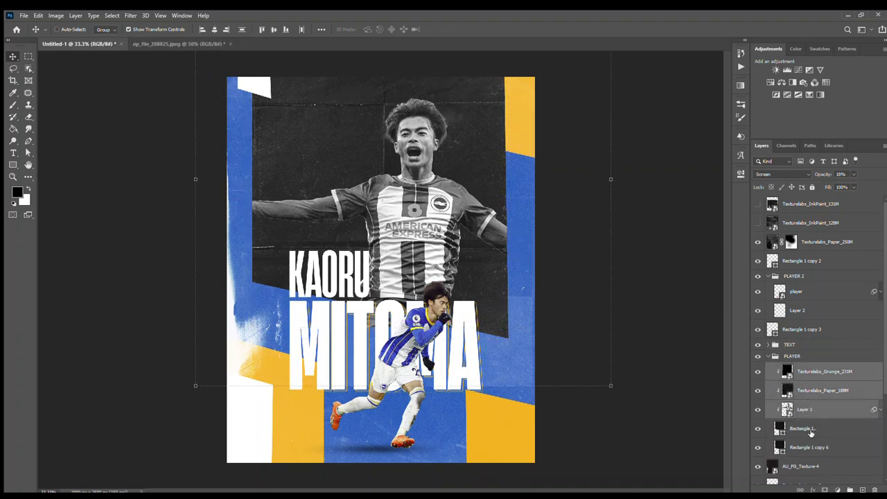
{"action": "left_click", "coordinate": [809, 447]}
{"action": "key", "text": "ctrl+t"}
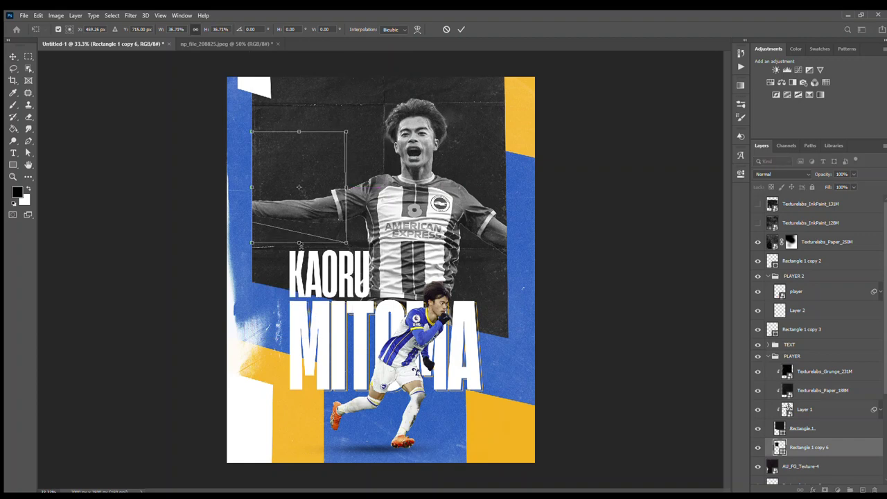
{"action": "left_click_drag", "start_coordinate": [252, 243], "coordinate": [252, 297]}
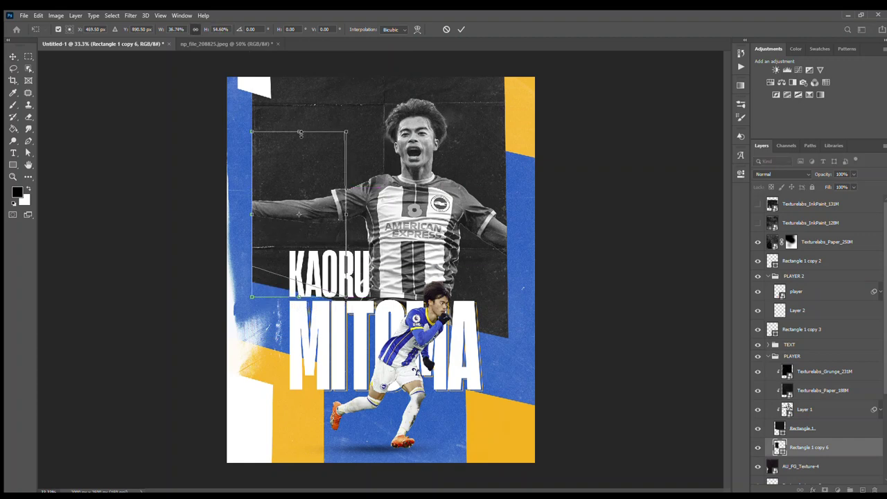
{"action": "left_click_drag", "start_coordinate": [300, 132], "coordinate": [314, 68]}
{"action": "left_click_drag", "start_coordinate": [346, 183], "coordinate": [376, 182]}
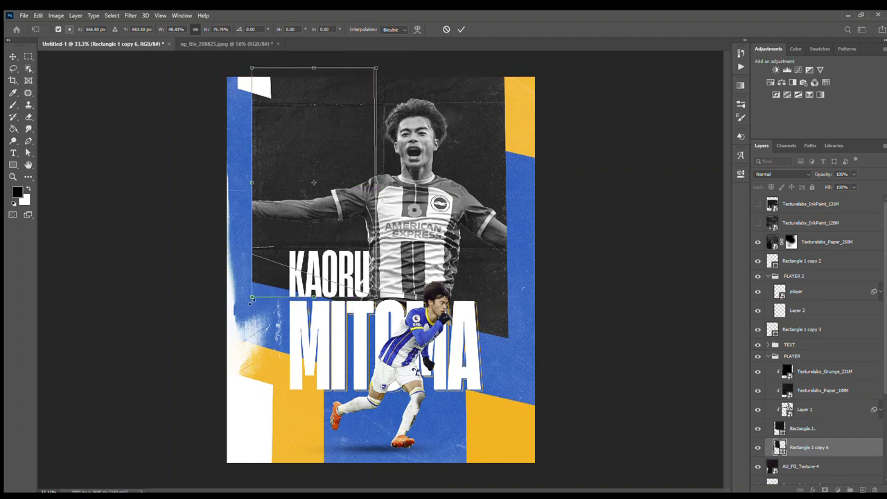
End the panel just above the title and move it to the top of the PLAYER group
{"action": "left_click_drag", "start_coordinate": [314, 298], "coordinate": [313, 334]}
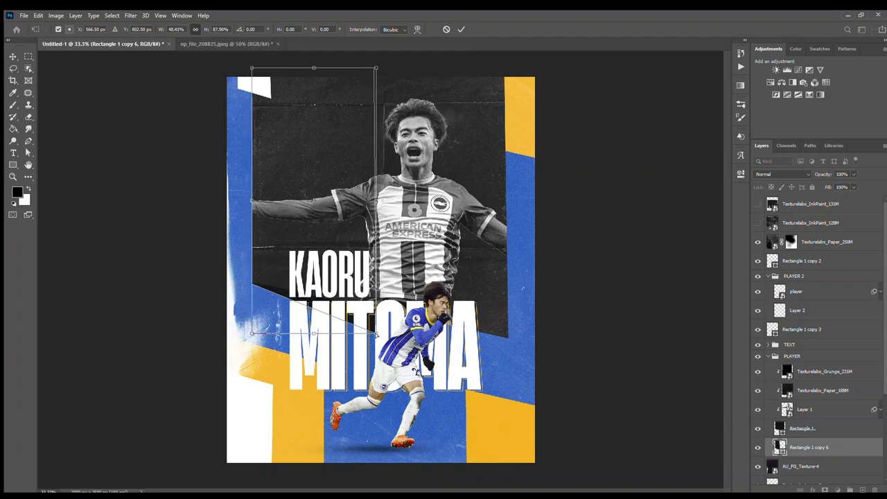
{"action": "left_click_drag", "start_coordinate": [377, 335], "coordinate": [375, 297]}
{"action": "left_click", "coordinate": [461, 29]}
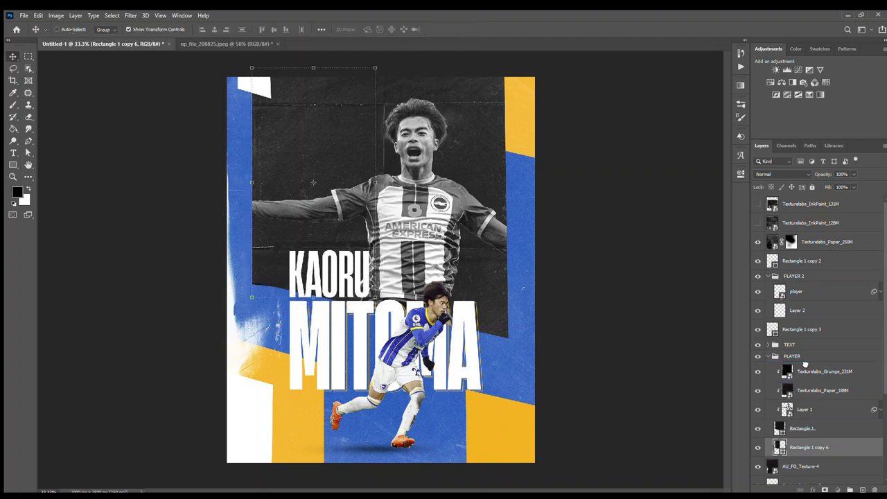
{"action": "left_click_drag", "start_coordinate": [805, 364], "coordinate": [805, 364]}
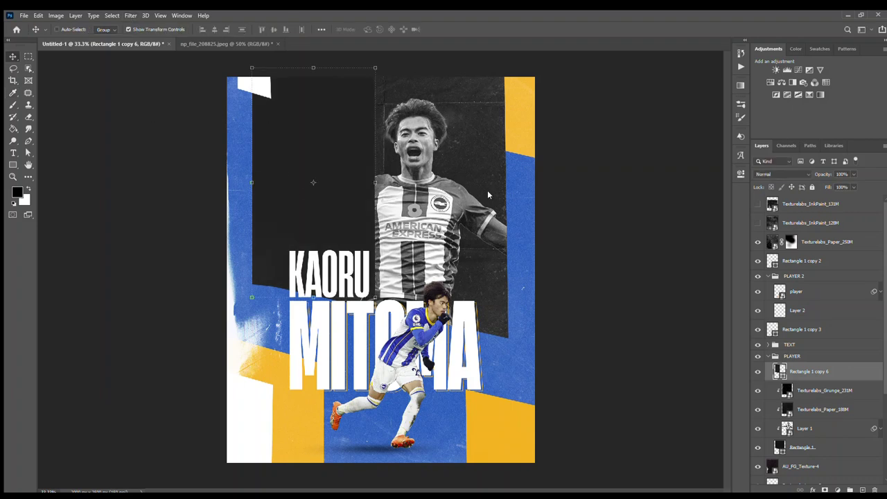
{"action": "key", "text": "h"}
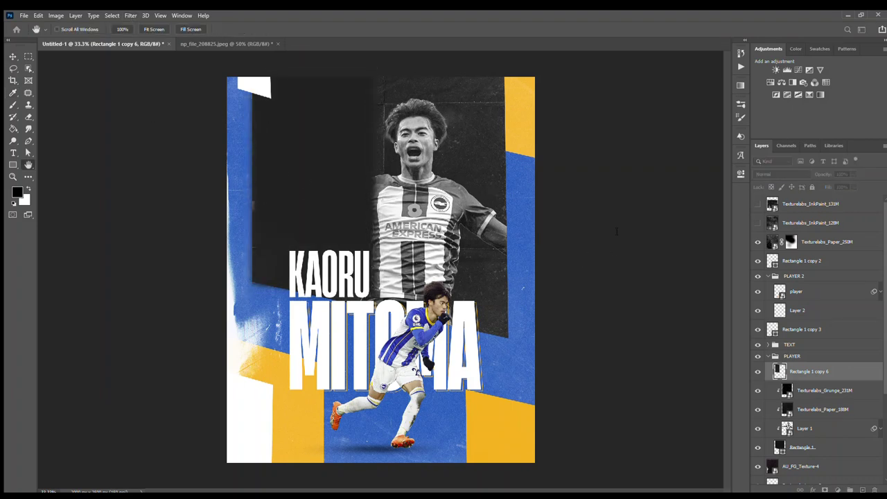
{"action": "key", "text": "v"}
{"action": "scroll", "coordinate": [779, 174], "scroll_direction": "down", "scroll_amount": 11}
{"action": "scroll", "coordinate": [779, 174], "scroll_direction": "up", "scroll_amount": 11}
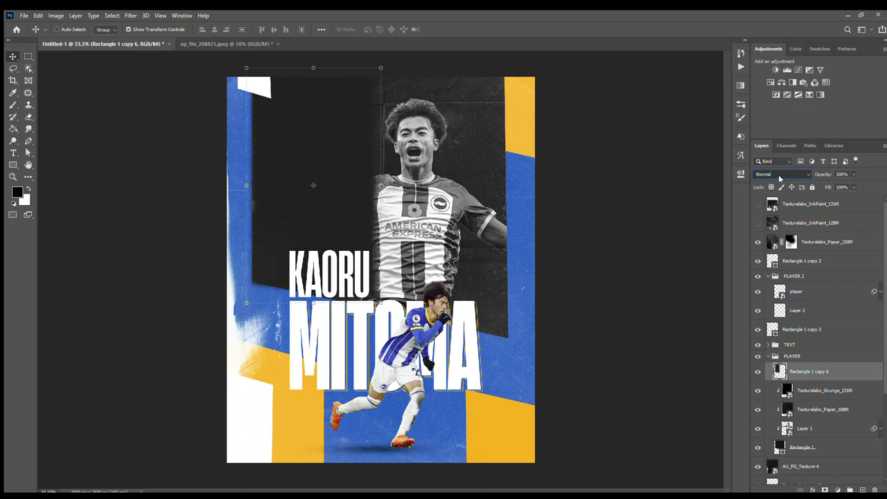
Set the left rectangle to 50% opacity and try different Gradient Overlay styles
{"action": "key", "text": "5"}
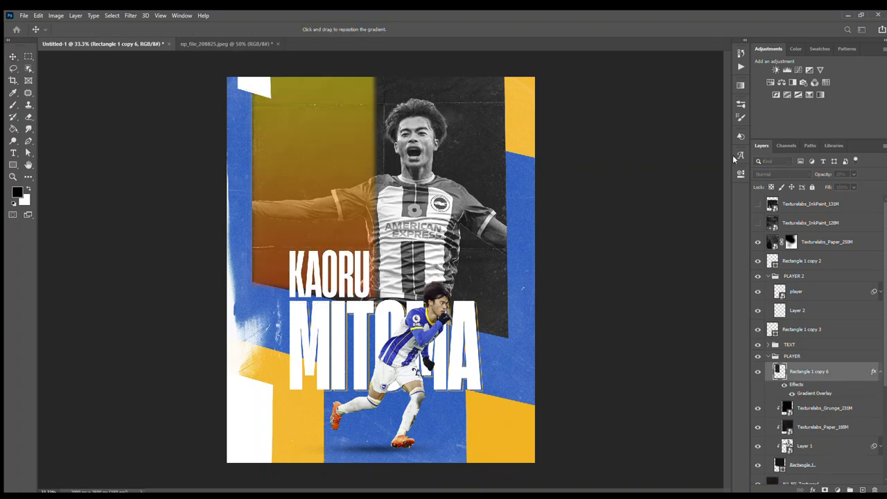
{"action": "key", "text": "Return"}
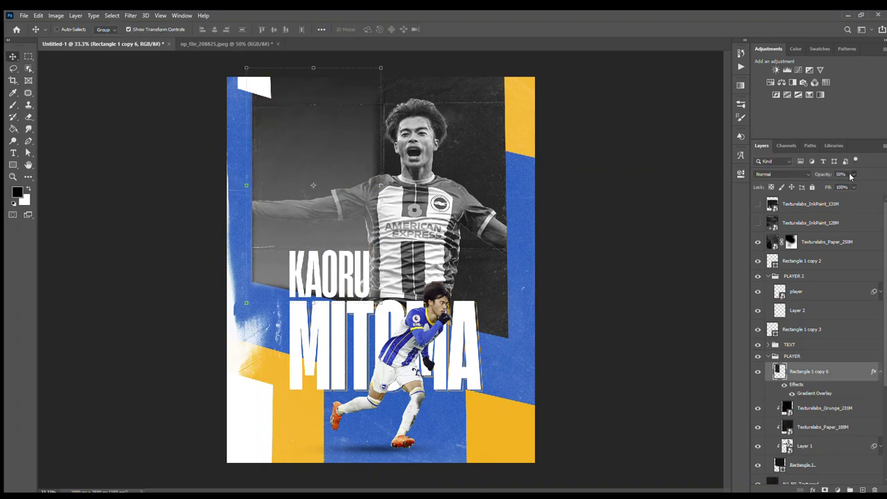
{"action": "double_click", "coordinate": [815, 393]}
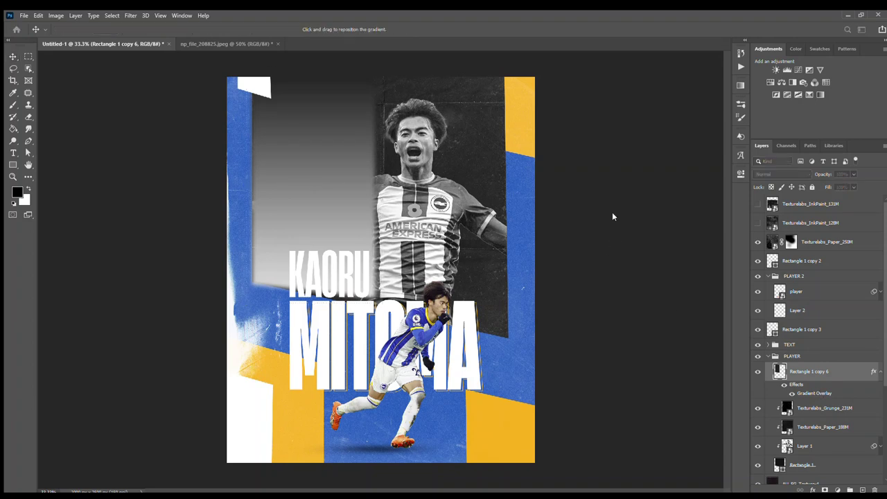
{"action": "key", "text": "Down"}
{"action": "key", "text": "Down"}
{"action": "key", "text": "Down"}
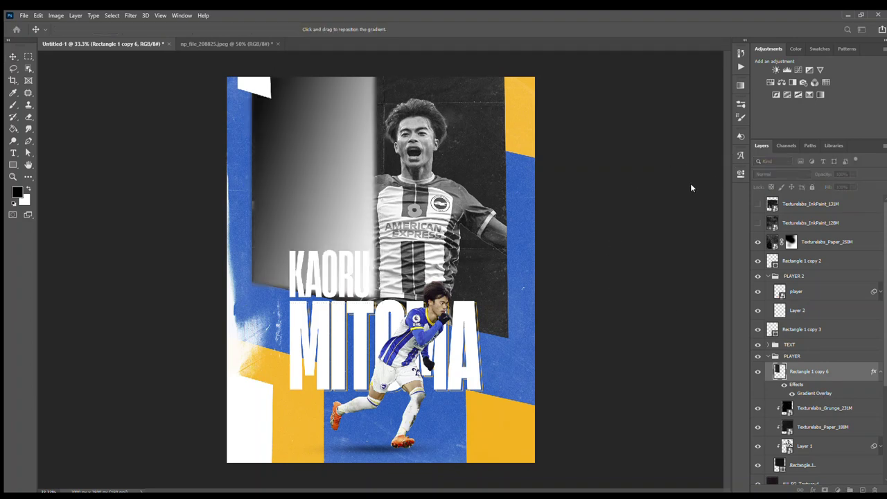
{"action": "key", "text": "Down"}
{"action": "key", "text": "Up"}
{"action": "key", "text": "Escape"}
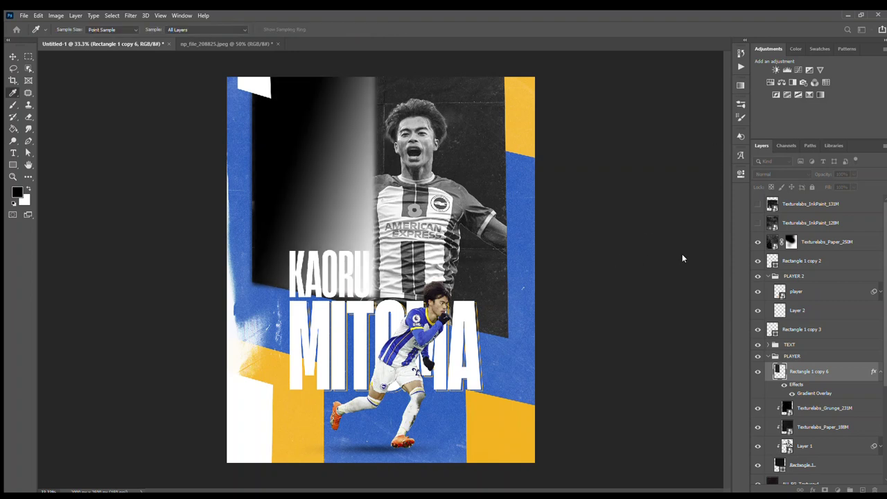
Lighten the gradient, lower opacity to 70%, then delete Rectangle 1 copy 6
{"action": "key", "text": "Up"}
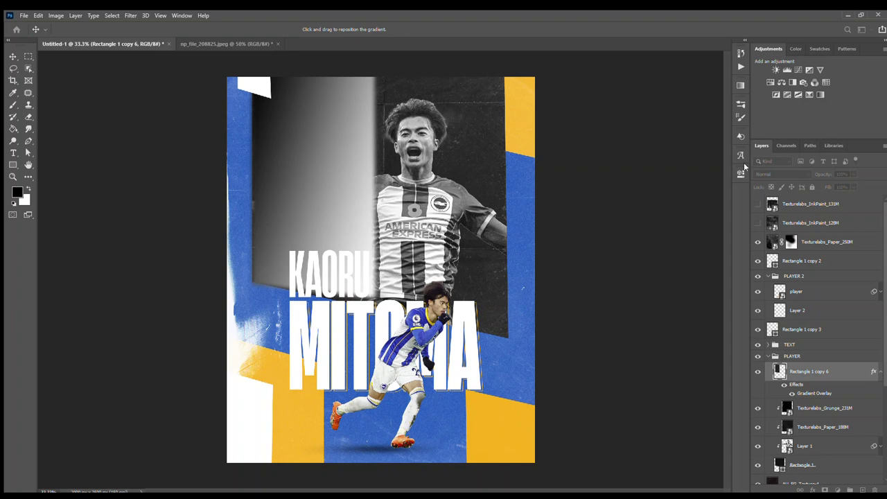
{"action": "key", "text": "Return"}
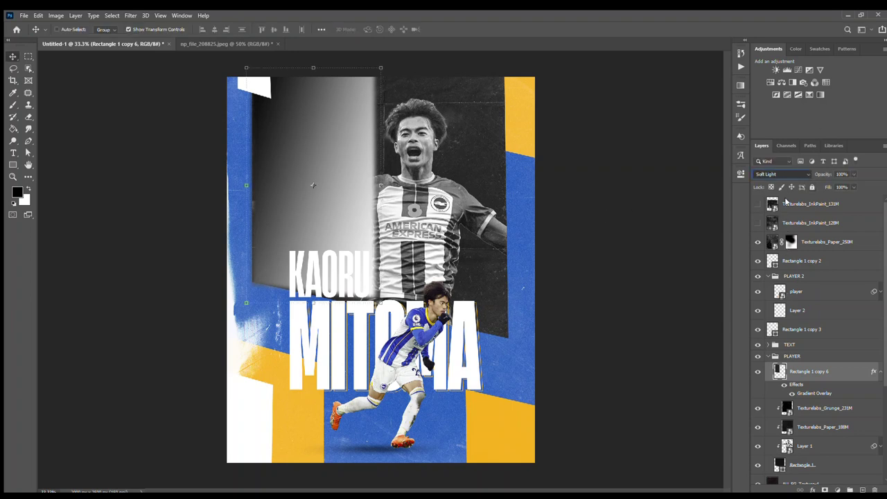
{"action": "key", "text": "7"}
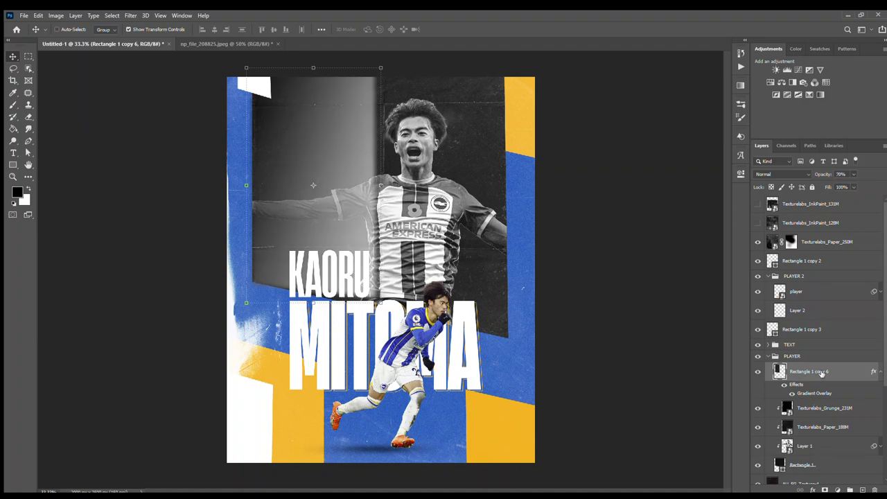
{"action": "key", "text": "Delete"}
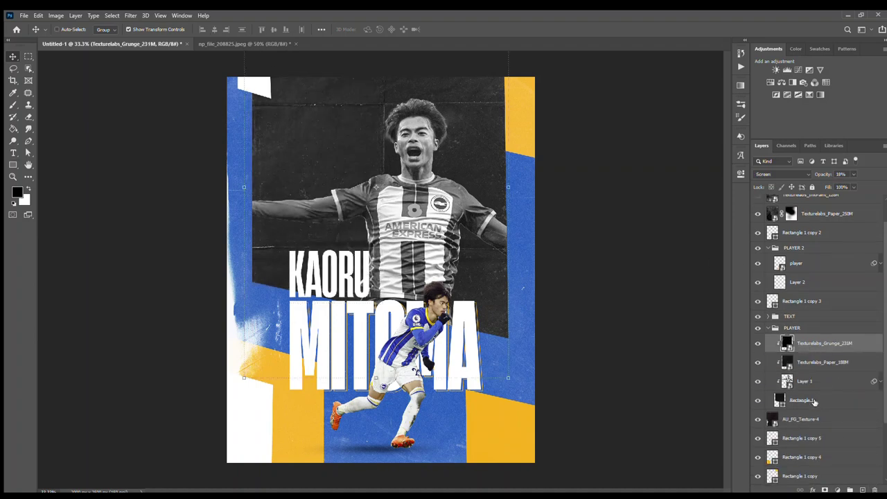
Duplicate Rectangle 1 above the textures and resize it into a tall upper-left panel ending above MITOMA
{"action": "left_click_drag", "start_coordinate": [814, 402], "coordinate": [809, 334]}
{"action": "left_click_drag", "start_coordinate": [510, 187], "coordinate": [356, 187]}
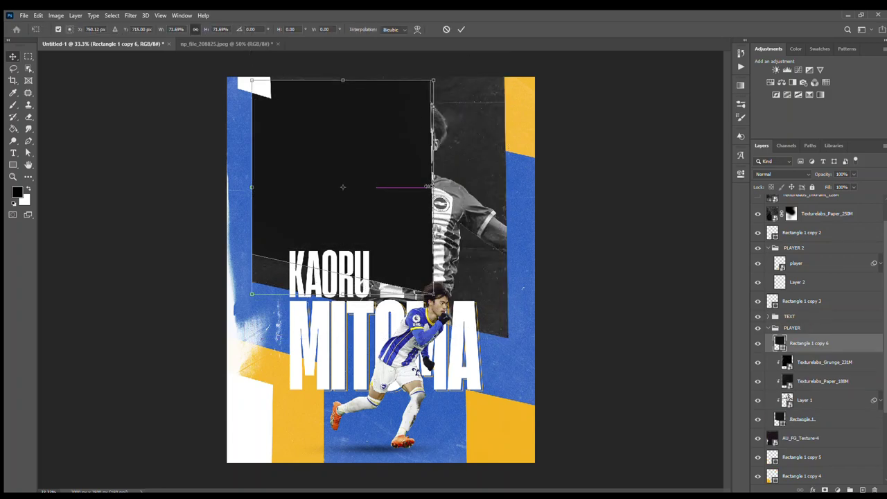
{"action": "left_click_drag", "start_coordinate": [303, 50], "coordinate": [303, 129]}
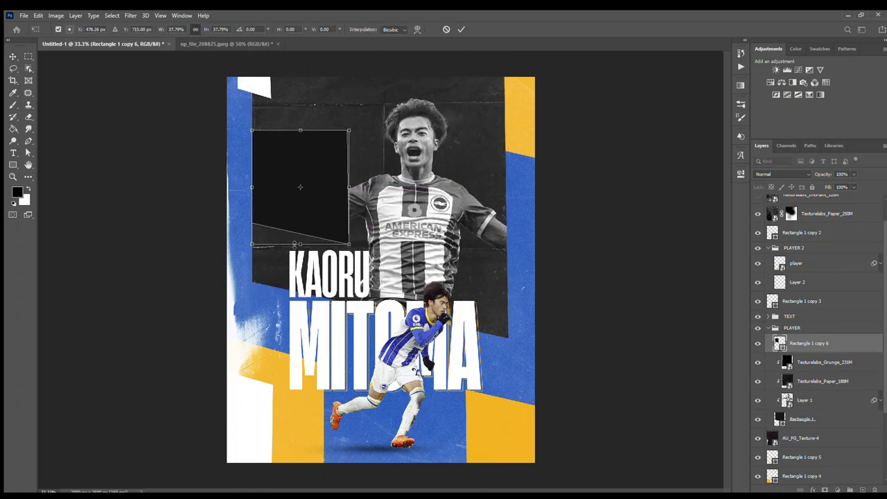
{"action": "left_click_drag", "start_coordinate": [300, 247], "coordinate": [300, 359]}
{"action": "left_click_drag", "start_coordinate": [315, 156], "coordinate": [315, 98]}
{"action": "left_click_drag", "start_coordinate": [348, 184], "coordinate": [366, 183]}
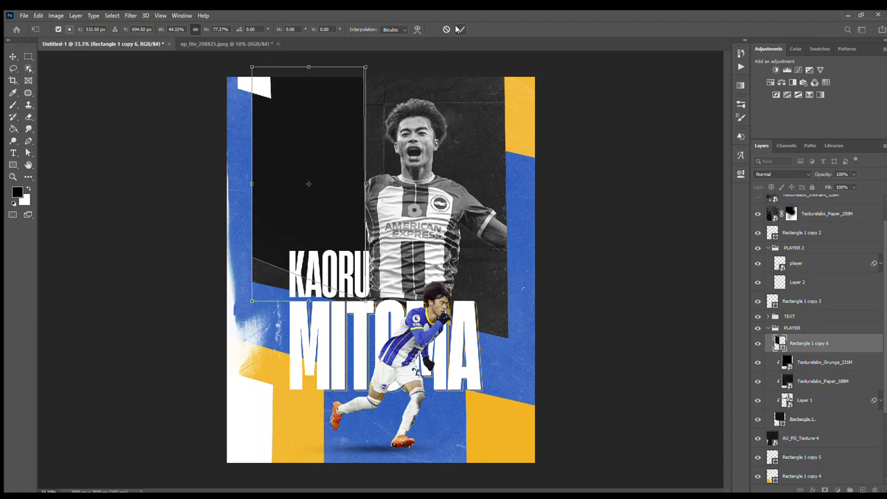
{"action": "left_click_drag", "start_coordinate": [252, 301], "coordinate": [253, 327]}
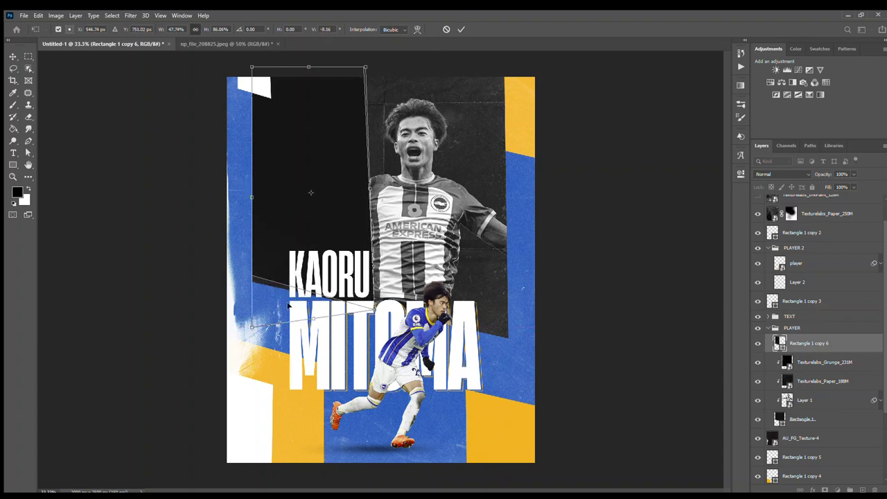
{"action": "mouse_move", "coordinate": [373, 303]}
{"action": "left_mouse_down"}
{"action": "mouse_move", "coordinate": [375, 310]}
{"action": "mouse_move", "coordinate": [373, 303]}
{"action": "left_mouse_up"}
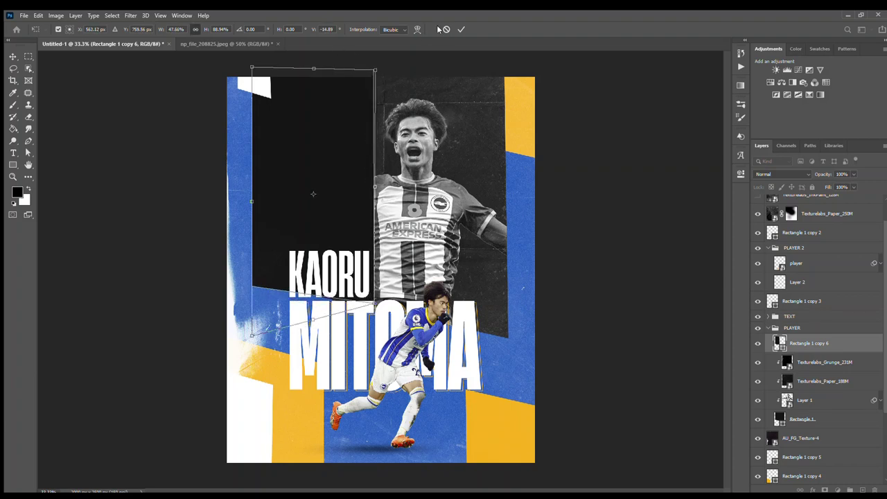
{"action": "key", "text": "Escape"}
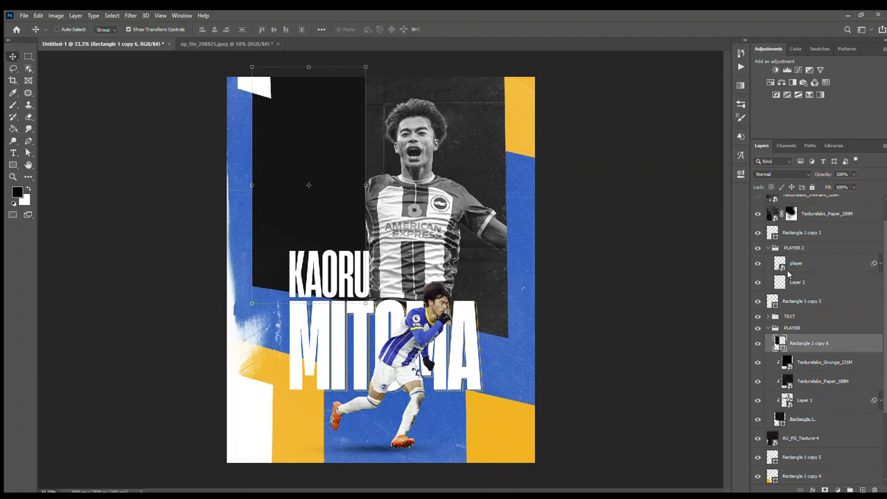
Lower Rectangle 1 copy 6's opacity to 57%
{"action": "key", "text": "h"}
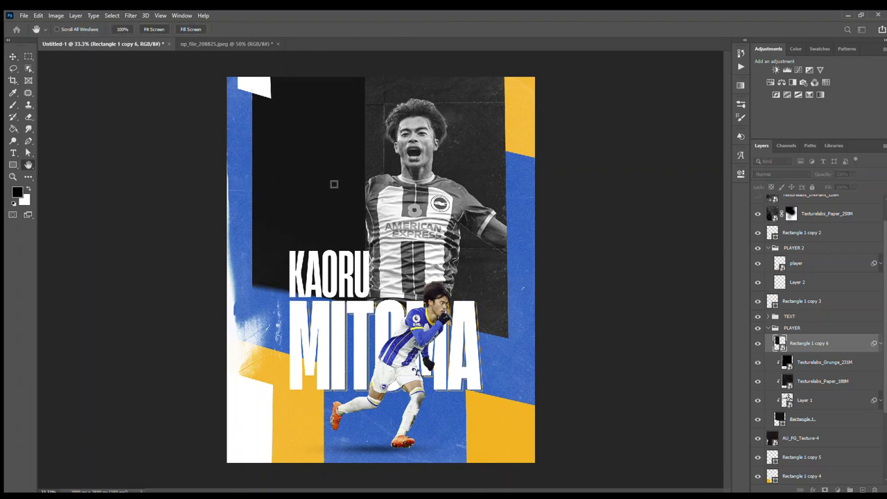
{"action": "key", "text": "v"}
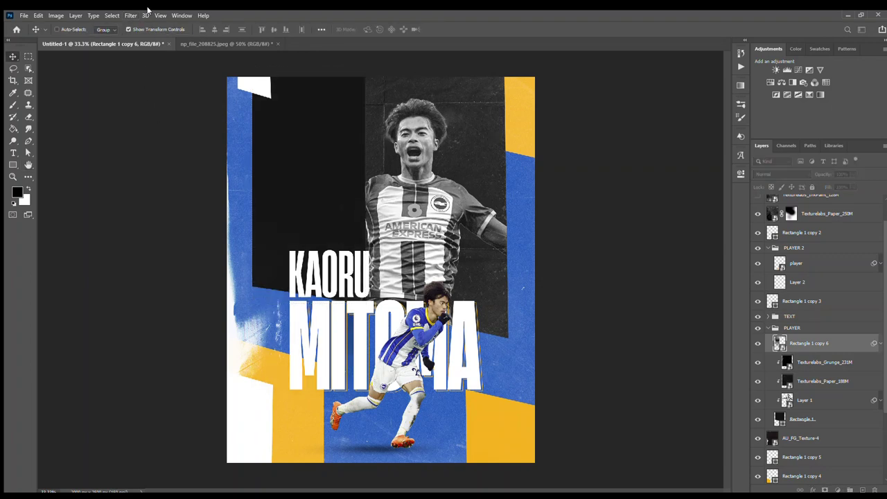
{"action": "key", "text": "h"}
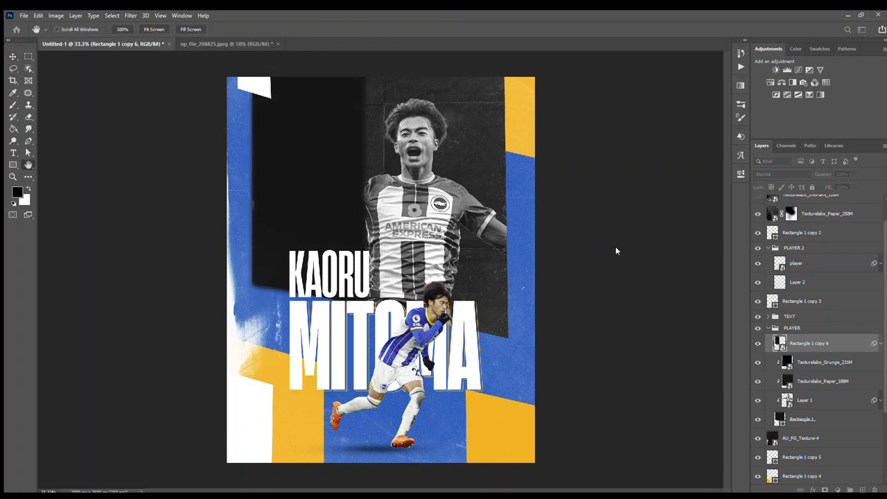
{"action": "key", "text": "v"}
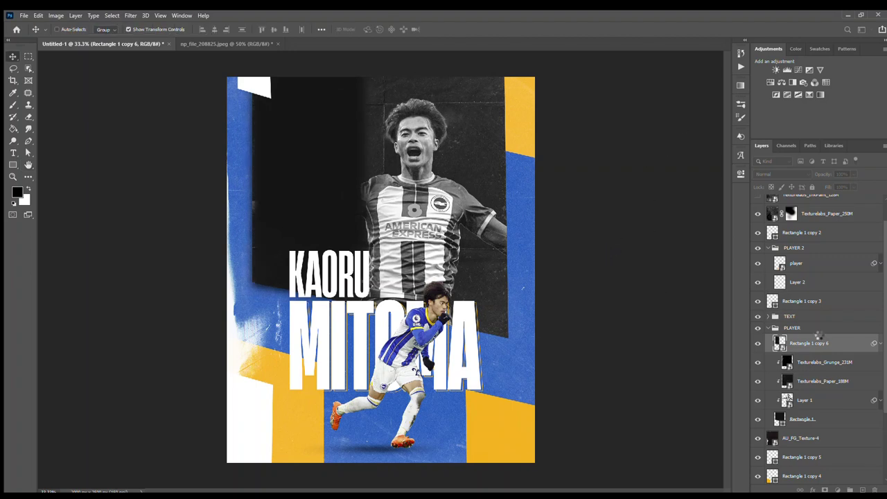
{"action": "left_click", "coordinate": [880, 344]}
{"action": "left_click_drag", "start_coordinate": [839, 185], "coordinate": [833, 182]}
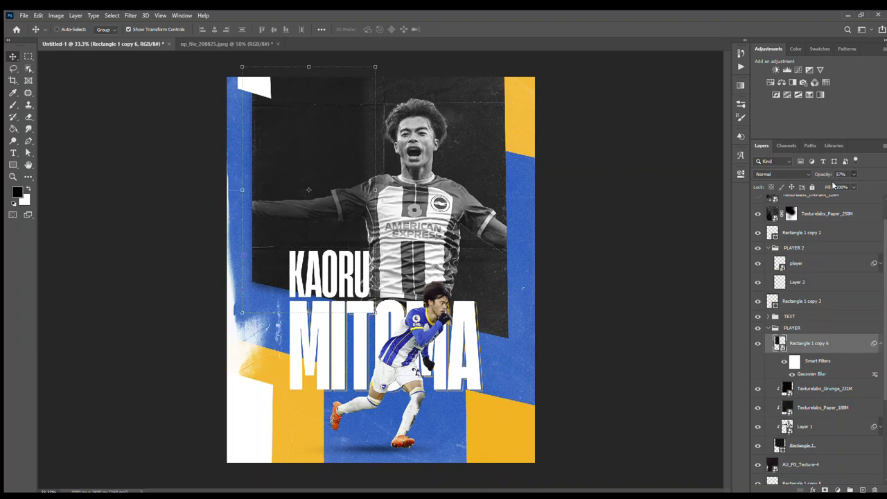
Turn on the Texturelabs InkPaint texture layers and select InkPaint_131M
{"action": "scroll", "coordinate": [818, 277], "scroll_direction": "up", "scroll_amount": 3}
{"action": "left_click", "coordinate": [811, 203]}
{"action": "left_click", "coordinate": [758, 222]}
{"action": "left_click", "coordinate": [757, 203]}
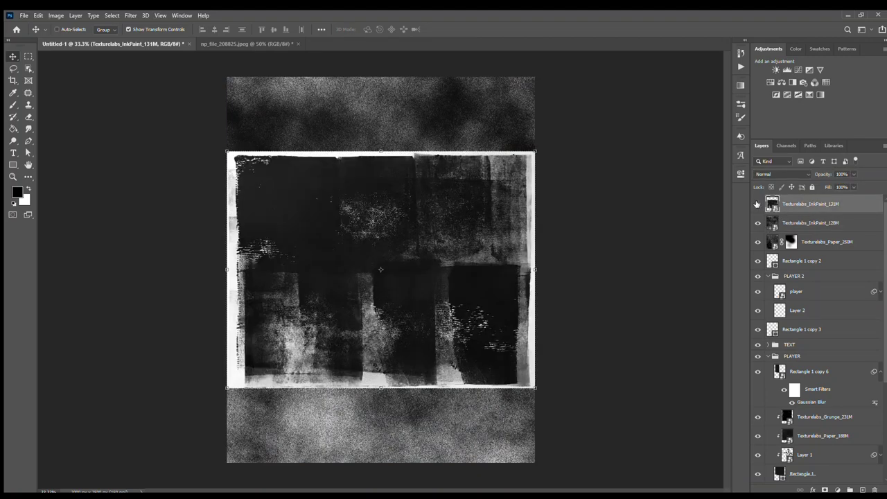
Enlarge the InkPaint_128M texture over the upper-left of the poster
{"action": "left_click", "coordinate": [811, 223]}
{"action": "key", "text": "ctrl+t"}
{"action": "left_click_drag", "start_coordinate": [371, 161], "coordinate": [338, 120]}
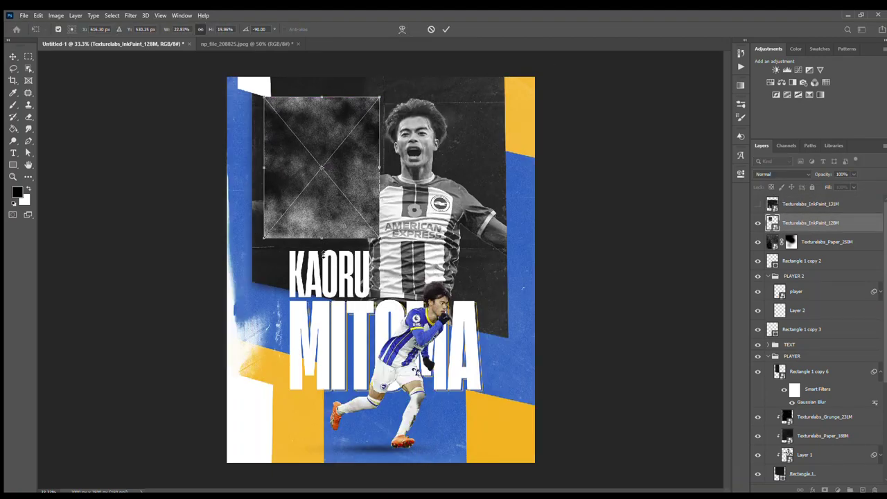
{"action": "mouse_move", "coordinate": [258, 228]}
{"action": "left_mouse_down"}
{"action": "mouse_move", "coordinate": [212, 277]}
{"action": "mouse_move", "coordinate": [206, 298]}
{"action": "left_mouse_up"}
{"action": "key", "text": "Return"}
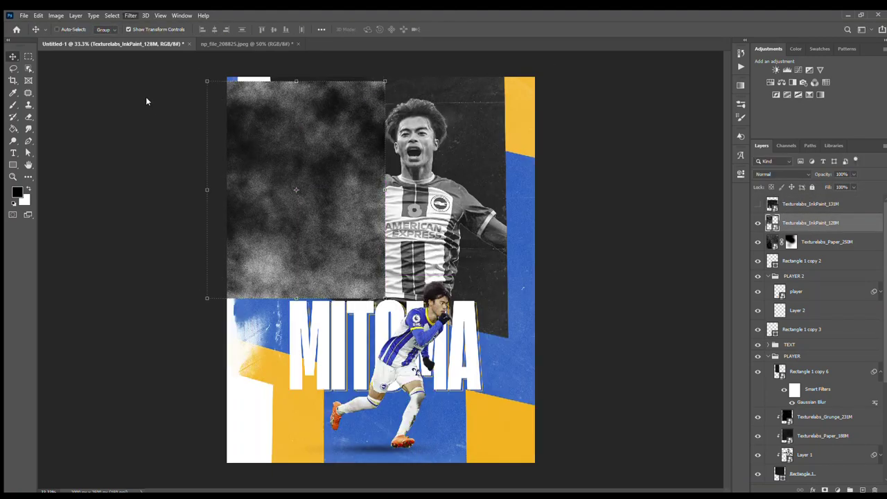
Move and shrink the ink texture to fit the upper-left panel, then reapply the blur
{"action": "key", "text": "h"}
{"action": "key", "text": "v"}
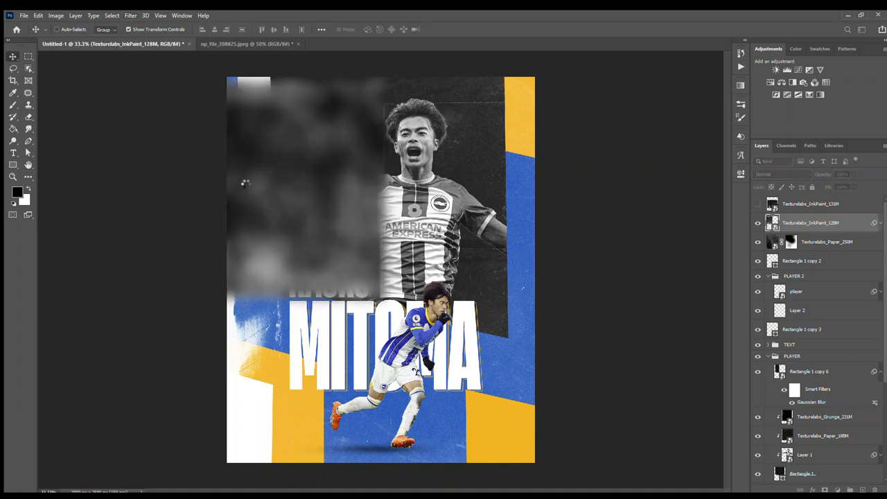
{"action": "key", "text": "ctrl+t"}
{"action": "mouse_move", "coordinate": [466, 177]}
{"action": "left_mouse_down"}
{"action": "mouse_move", "coordinate": [237, 178]}
{"action": "mouse_move", "coordinate": [255, 179]}
{"action": "left_mouse_up"}
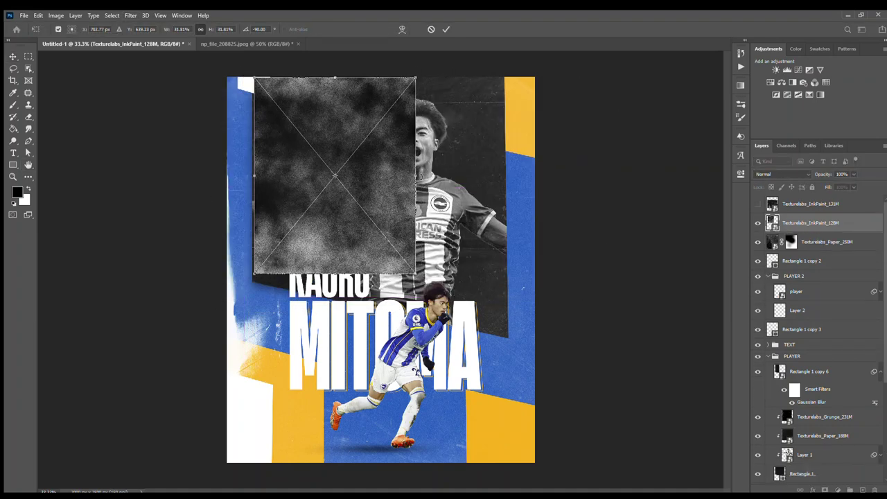
{"action": "left_click_drag", "start_coordinate": [416, 177], "coordinate": [361, 181]}
{"action": "left_click_drag", "start_coordinate": [255, 182], "coordinate": [248, 181]}
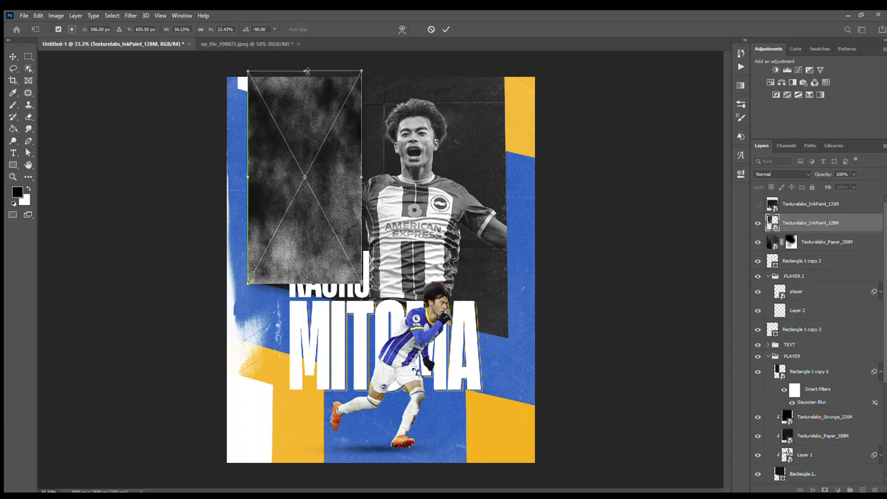
{"action": "key", "text": "Return"}
{"action": "key", "text": "ctrl+f"}
Move InkPaint_128M into the PLAYER group, clip it to the layer below, and apply Gaussian Blur
{"action": "left_click_drag", "start_coordinate": [803, 382], "coordinate": [803, 382]}
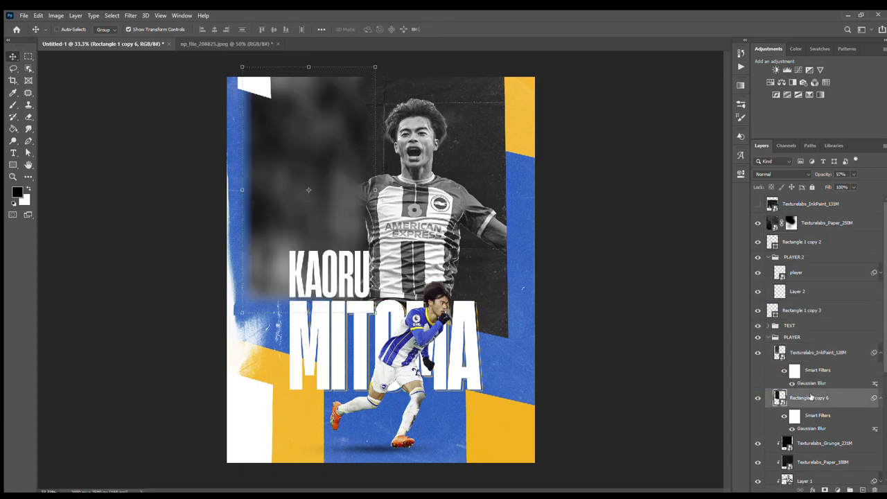
{"action": "scroll", "coordinate": [882, 354], "scroll_direction": "down", "scroll_amount": 1}
{"action": "key", "text": "ctrl+alt+g"}
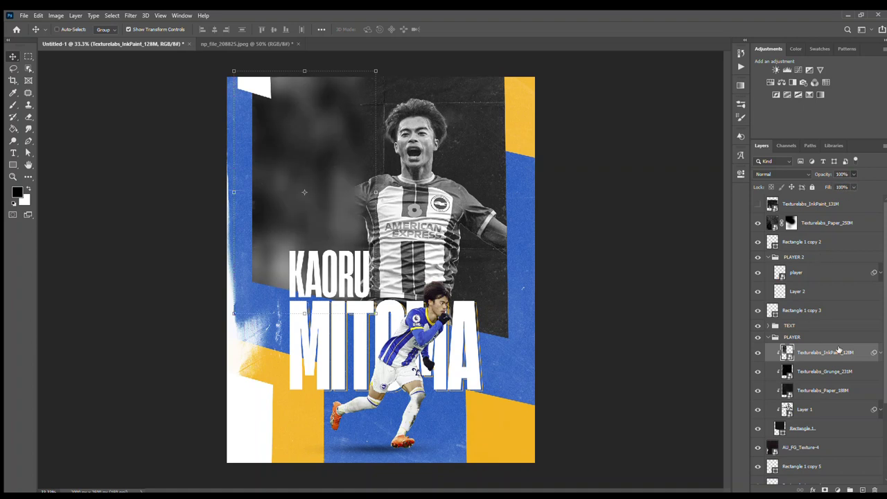
{"action": "key", "text": "ctrl+alt+f"}
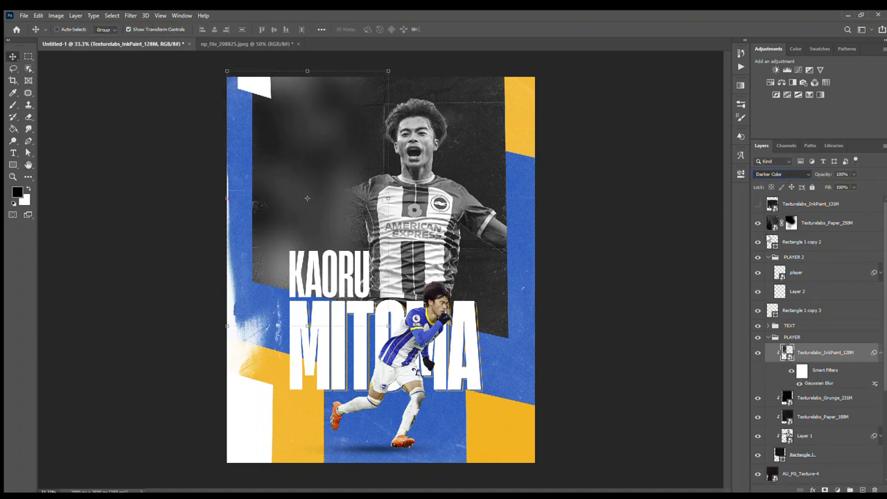
Try Difference and Color Dodge blends, then lower the texture's opacity and shrink it slightly
{"action": "key", "text": "Down"}
{"action": "key", "text": "Down"}
{"action": "key", "text": "Down"}
{"action": "key", "text": "Down"}
{"action": "key", "text": "Down"}
{"action": "key", "text": "Down"}
{"action": "key", "text": "Down"}
{"action": "key", "text": "Down"}
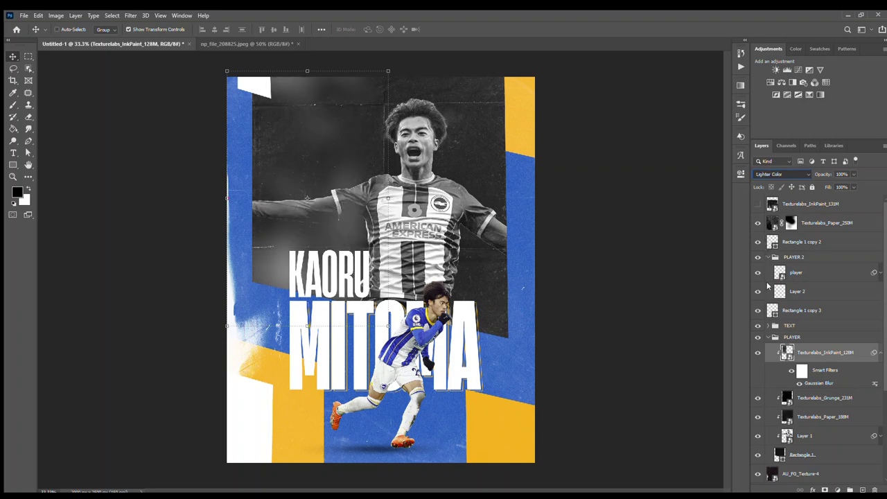
{"action": "key", "text": "Down"}
{"action": "key", "text": "Down"}
{"action": "key", "text": "Down"}
{"action": "key", "text": "Up"}
{"action": "key", "text": "Up"}
{"action": "key", "text": "Up"}
{"action": "key", "text": "Up"}
{"action": "key", "text": "Up"}
{"action": "key", "text": "Up"}
{"action": "key", "text": "Up"}
{"action": "key", "text": "Up"}
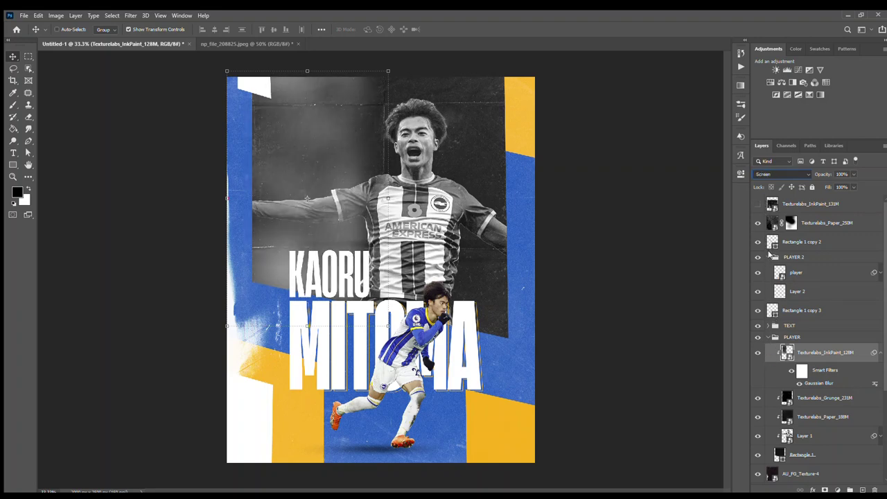
{"action": "key", "text": "Up"}
{"action": "key", "text": "Up"}
{"action": "key", "text": "Up"}
{"action": "key", "text": "Up"}
{"action": "key", "text": "Up"}
{"action": "key", "text": "Up"}
{"action": "key", "text": "Up"}
{"action": "key", "text": "Up"}
{"action": "left_click", "coordinate": [841, 174]}
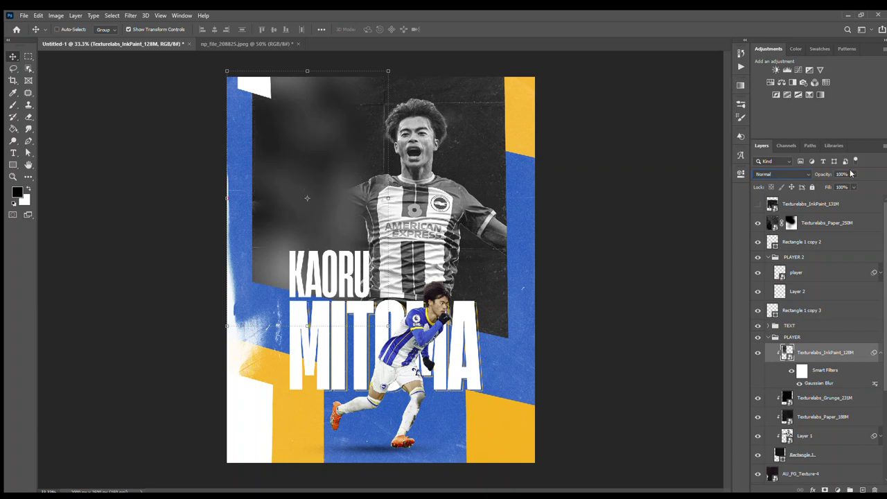
{"action": "type", "text": "84"}
{"action": "type", "text": "0"}
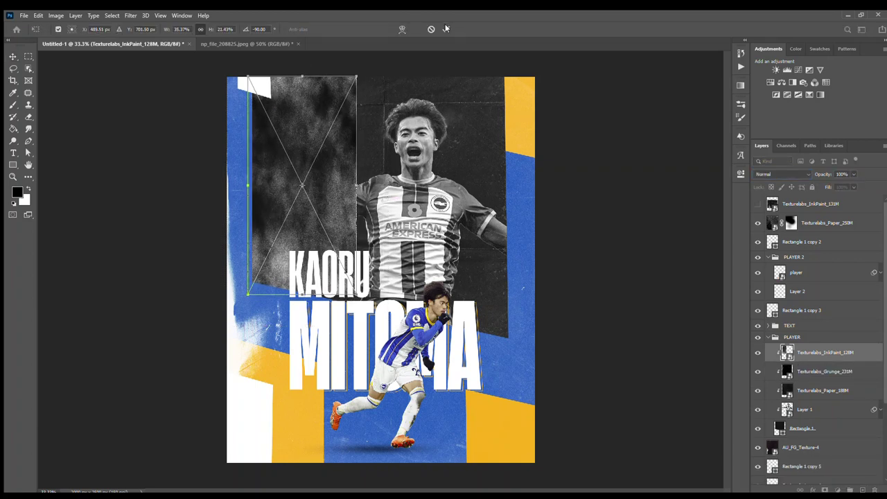
{"action": "left_click_drag", "start_coordinate": [388, 199], "coordinate": [384, 199]}
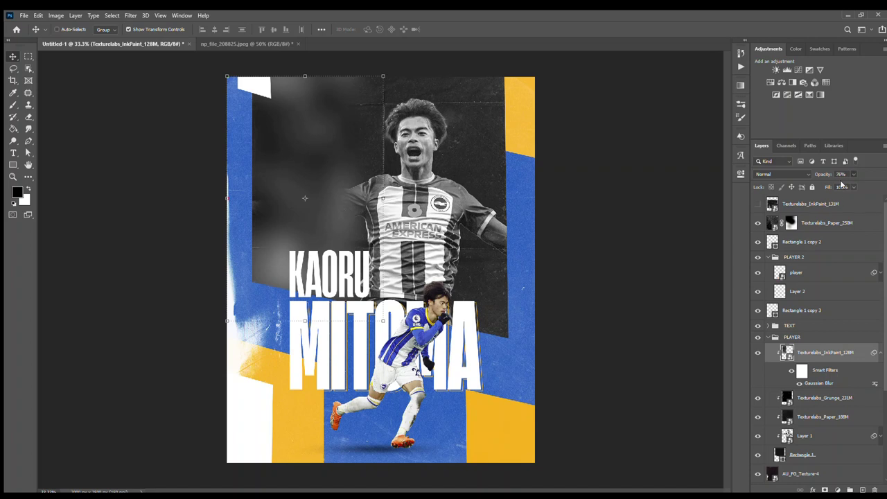
Set the ink texture to 80% opacity, then add a 22 text layer stretched tall
{"action": "key", "text": "8"}
{"action": "key", "text": "t"}
{"action": "left_click", "coordinate": [457, 178]}
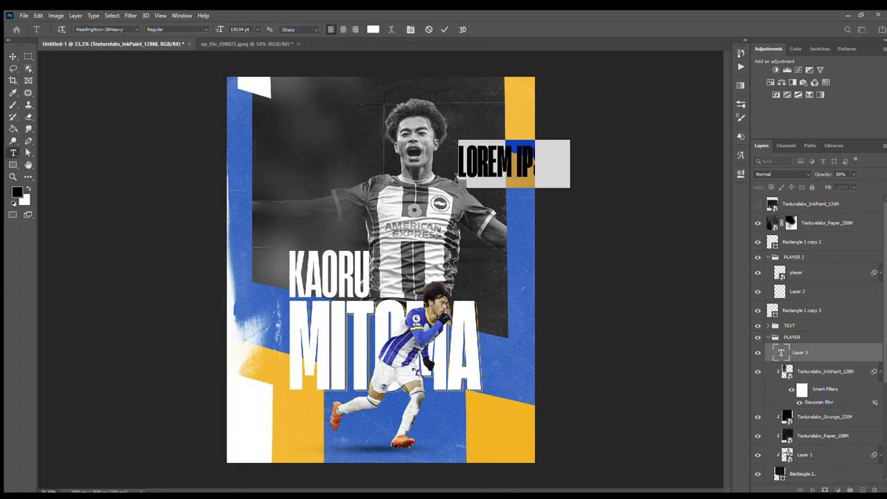
{"action": "type", "text": "22"}
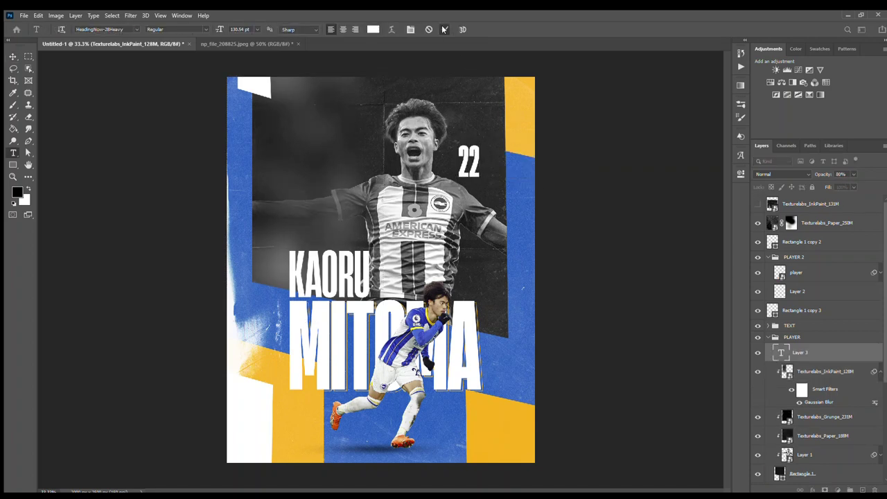
{"action": "left_click", "coordinate": [444, 30]}
{"action": "key", "text": "ctrl+t"}
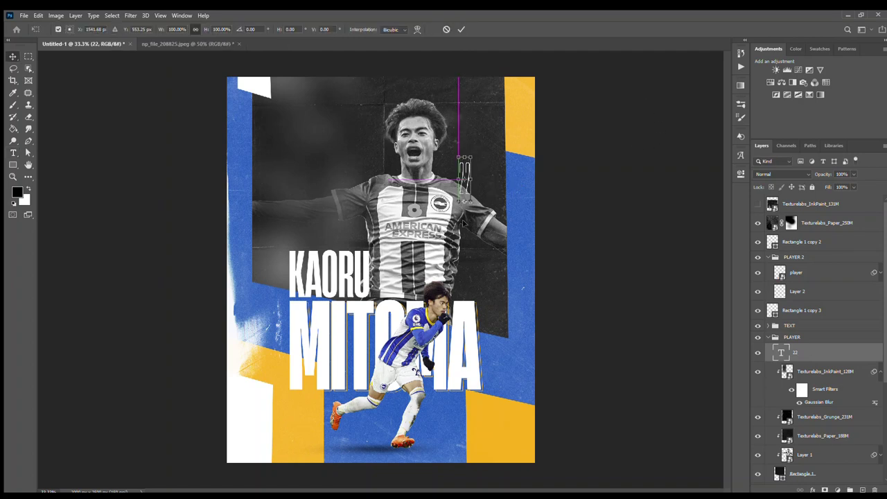
{"action": "mouse_move", "coordinate": [469, 146]}
{"action": "left_mouse_down"}
{"action": "mouse_move", "coordinate": [353, 118]}
{"action": "mouse_move", "coordinate": [328, 98]}
{"action": "left_mouse_up"}
{"action": "key", "text": "Return"}
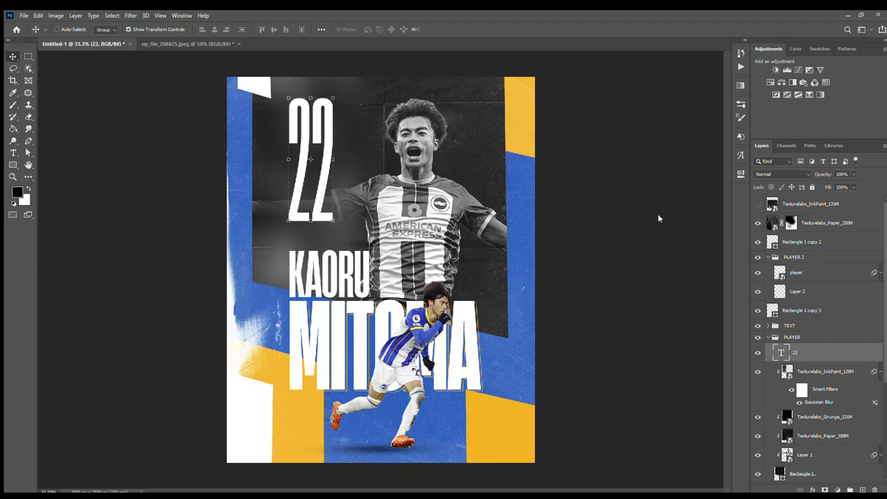
Enlarge the 22 to about 116% and move it up to the top edge
{"action": "key", "text": "ctrl+t"}
{"action": "left_click_drag", "start_coordinate": [327, 92], "coordinate": [331, 57]}
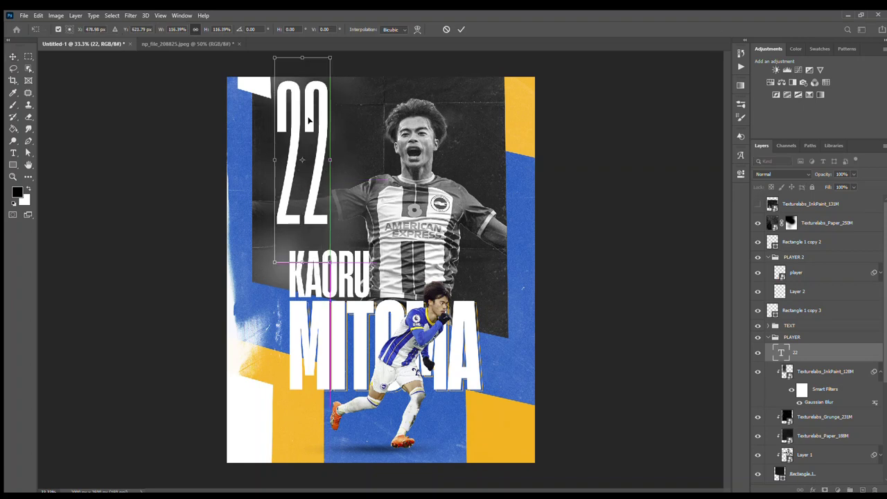
{"action": "left_click_drag", "start_coordinate": [305, 138], "coordinate": [307, 126]}
{"action": "left_click", "coordinate": [461, 29]}
Reposition the KAORU MITOMA title and select the 22 layer inside the TEXT group
{"action": "left_click_drag", "start_coordinate": [349, 273], "coordinate": [344, 285]}
{"action": "left_click_drag", "start_coordinate": [795, 352], "coordinate": [790, 326]}
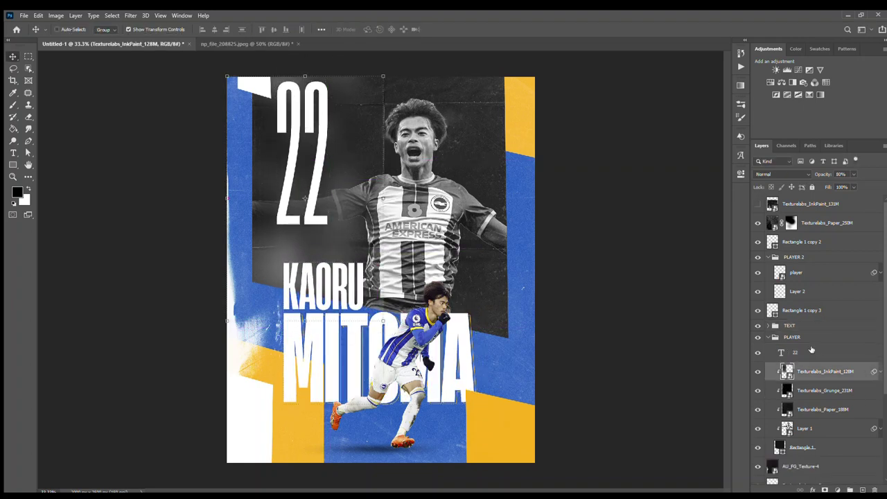
{"action": "left_click", "coordinate": [771, 337]}
{"action": "left_click", "coordinate": [772, 337]}
{"action": "left_click", "coordinate": [769, 325]}
{"action": "left_click", "coordinate": [796, 340]}
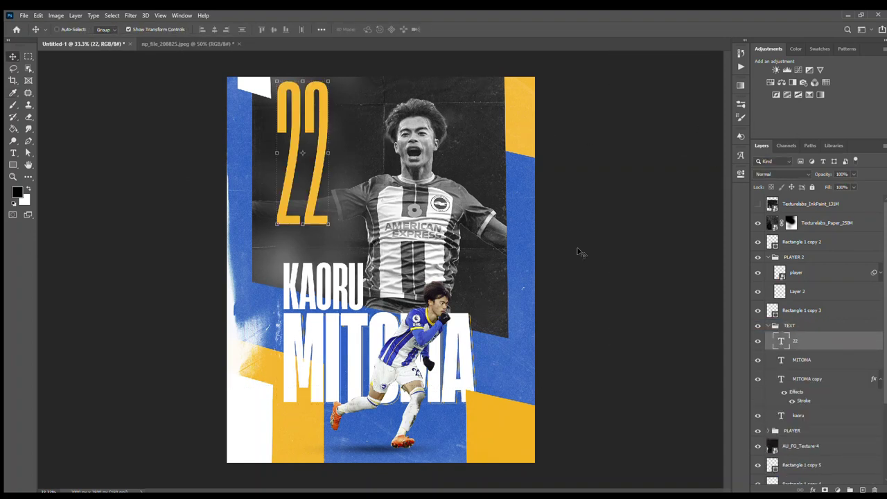
Clip the ink-paint texture inside the KAORU text and set it to Difference blending
{"action": "mouse_move", "coordinate": [798, 205]}
{"action": "left_mouse_down"}
{"action": "mouse_move", "coordinate": [768, 326]}
{"action": "mouse_move", "coordinate": [808, 405]}
{"action": "left_mouse_up"}
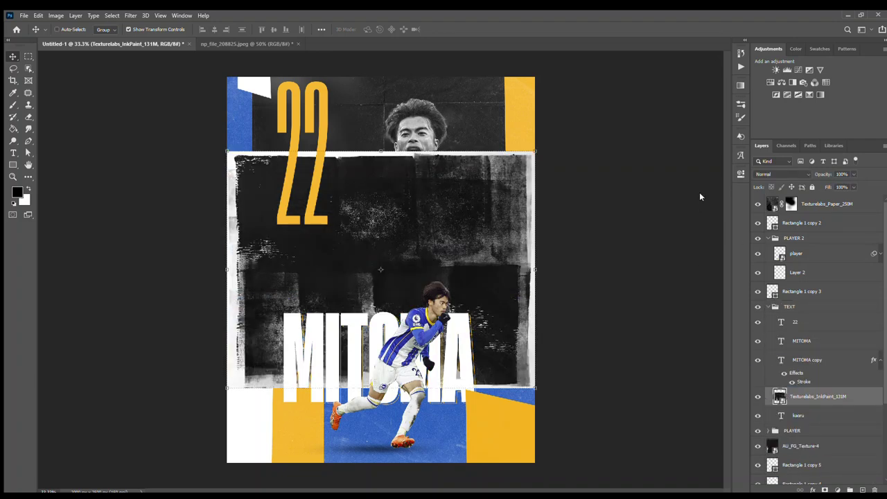
{"action": "key", "text": "ctrl+alt+g"}
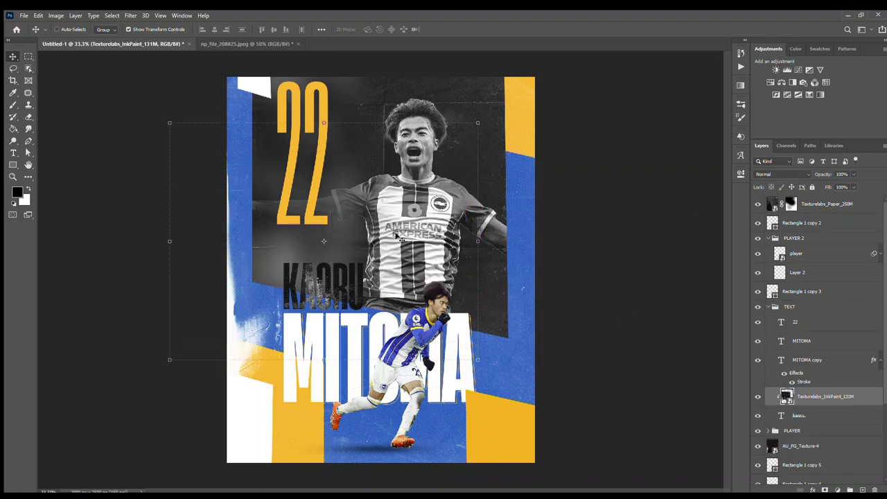
{"action": "left_click_drag", "start_coordinate": [397, 237], "coordinate": [390, 270]}
{"action": "key", "text": "alt+shift+s"}
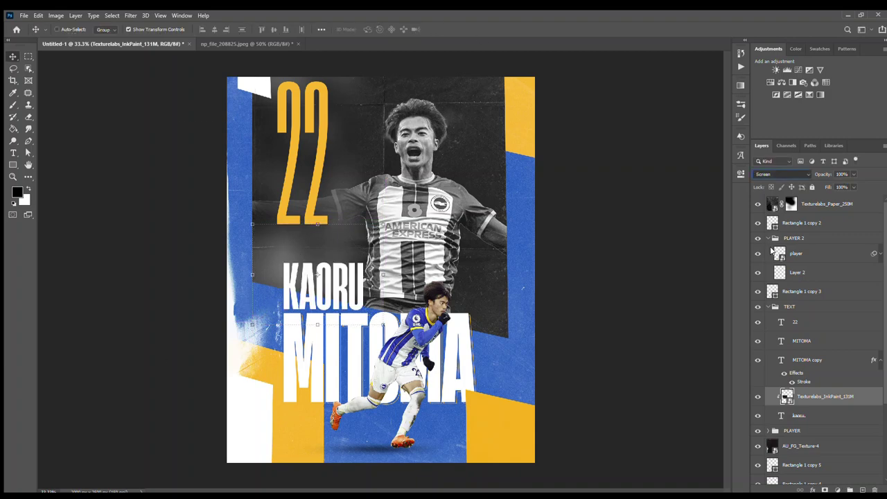
{"action": "key", "text": "alt+shift+e"}
Rotate the KAORU ink texture about 50°, enlarge it, and lower its opacity to 34%
{"action": "key", "text": "ctrl+t"}
{"action": "mouse_move", "coordinate": [385, 326]}
{"action": "left_mouse_down"}
{"action": "mouse_move", "coordinate": [354, 331]}
{"action": "mouse_move", "coordinate": [341, 284]}
{"action": "mouse_move", "coordinate": [320, 269]}
{"action": "left_mouse_up"}
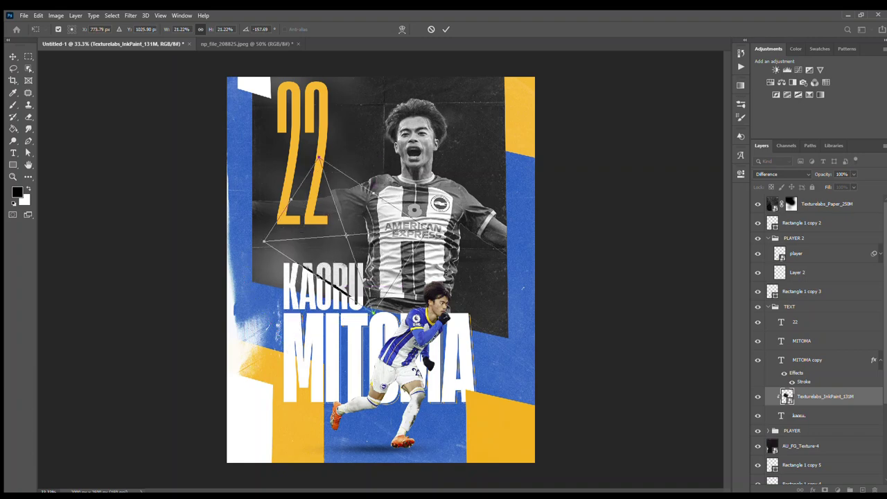
{"action": "mouse_move", "coordinate": [320, 270]}
{"action": "left_mouse_down"}
{"action": "mouse_move", "coordinate": [361, 285]}
{"action": "mouse_move", "coordinate": [346, 274]}
{"action": "left_mouse_up"}
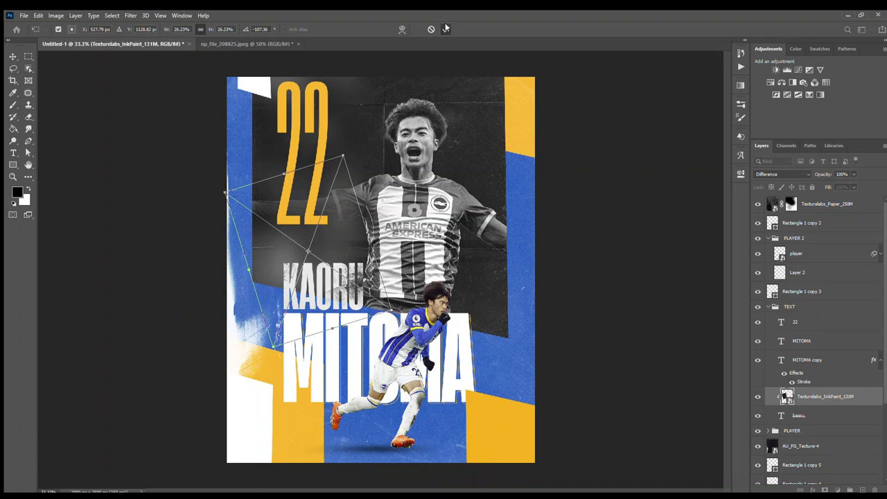
{"action": "left_click", "coordinate": [446, 28]}
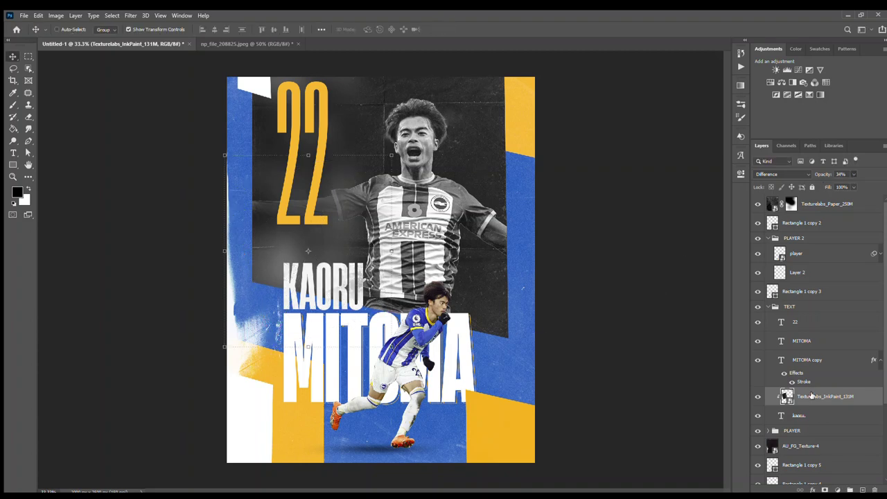
{"action": "left_click_drag", "start_coordinate": [811, 395], "coordinate": [804, 338]}
Duplicate the ink texture over MITOMA, rotate and enlarge it, then place a film-grain texture
{"action": "key", "text": "ctrl+t"}
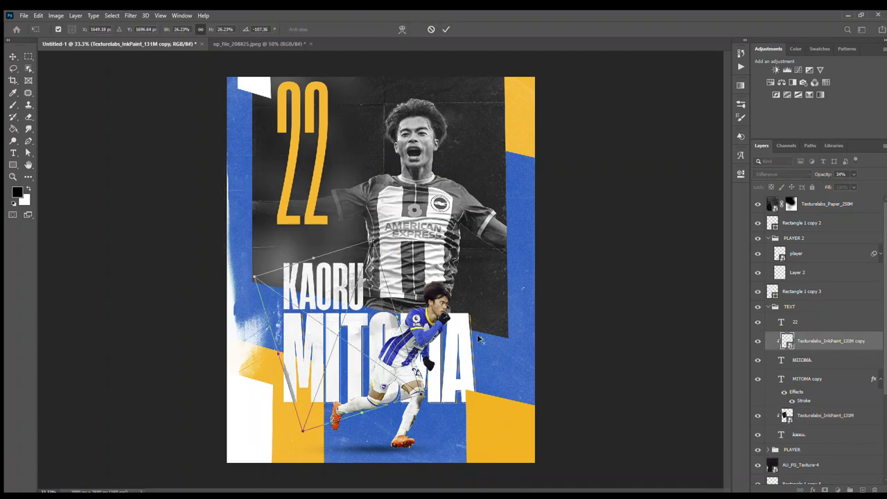
{"action": "left_click_drag", "start_coordinate": [479, 339], "coordinate": [470, 259]}
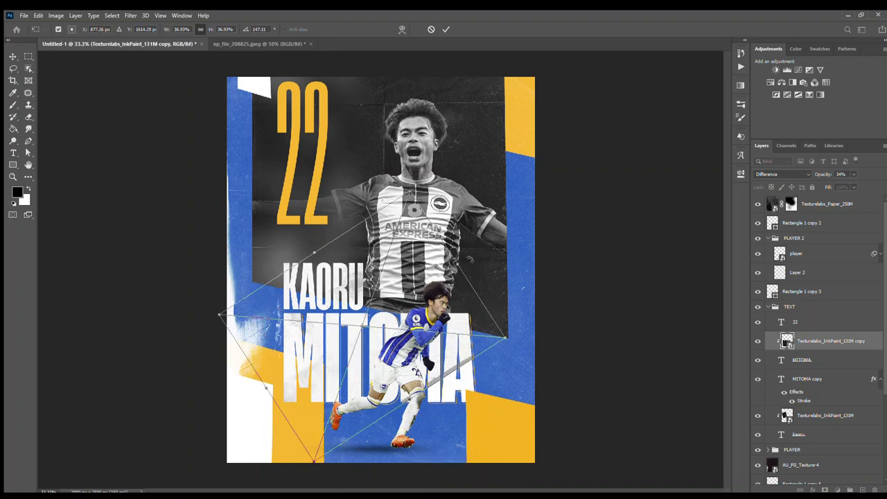
{"action": "key", "text": "Return"}
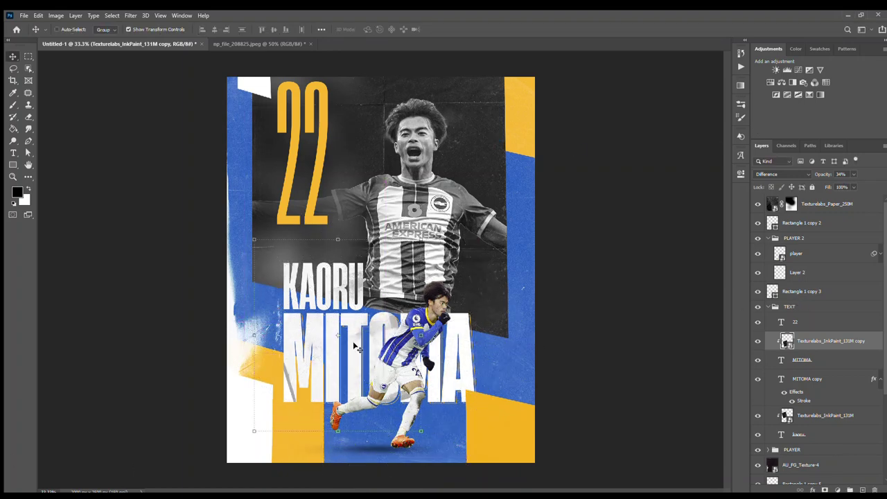
{"action": "key", "text": "Return"}
Set the film grain to Screen mode and move it to the top of the layer stack
{"action": "key", "text": "ctrl+alt+g"}
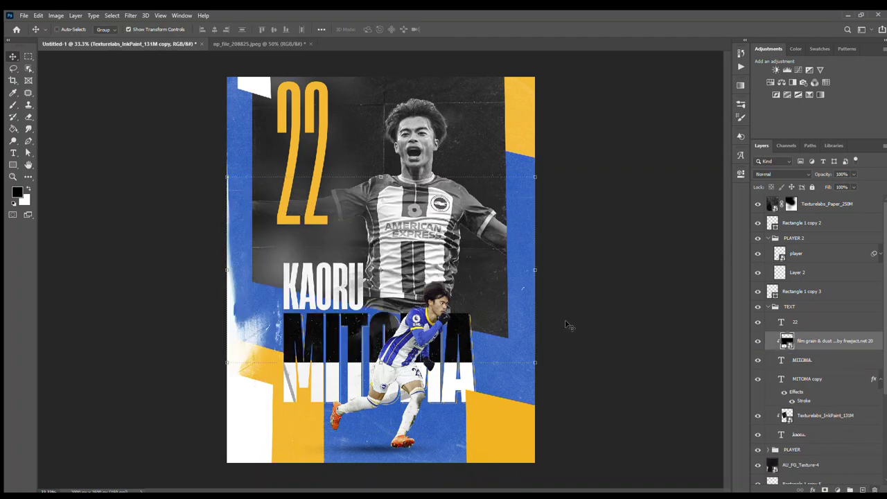
{"action": "key", "text": "shift+alt+s"}
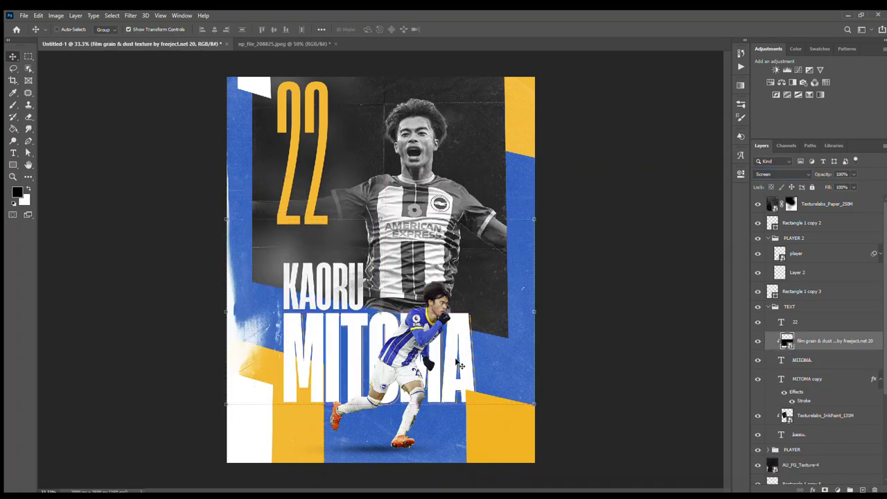
{"action": "key", "text": "ctrl+t"}
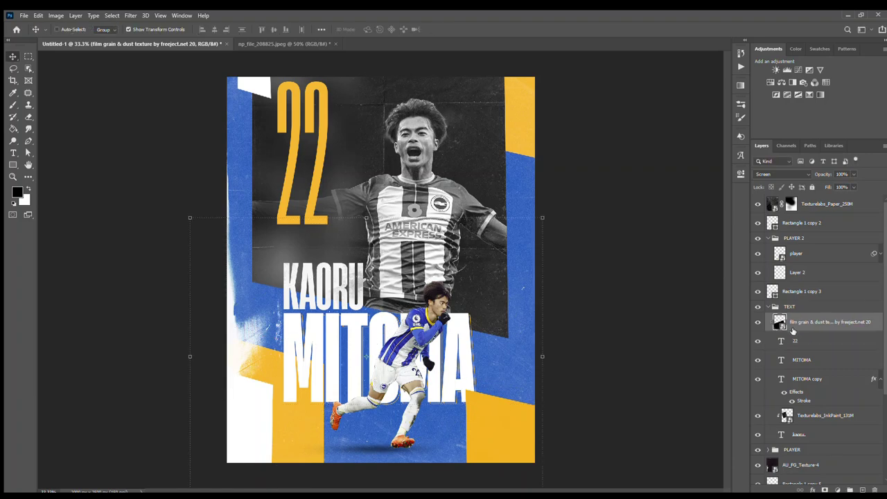
{"action": "left_click_drag", "start_coordinate": [807, 342], "coordinate": [807, 201]}
Rotate the film grain about 75°, flip it vertically, and scale it across the whole poster
{"action": "mouse_move", "coordinate": [514, 233]}
{"action": "left_mouse_down"}
{"action": "mouse_move", "coordinate": [308, 164]}
{"action": "mouse_move", "coordinate": [391, 423]}
{"action": "left_mouse_up"}
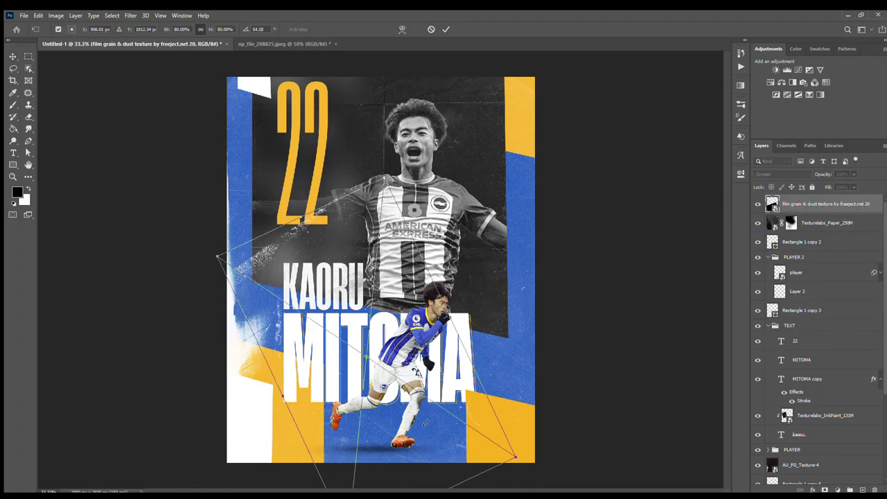
{"action": "right_click", "coordinate": [485, 159]}
{"action": "left_click", "coordinate": [526, 437]}
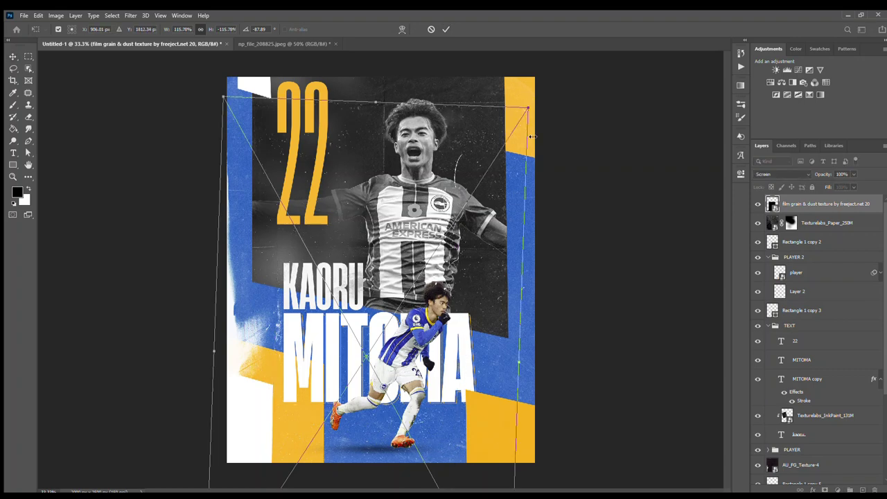
{"action": "mouse_move", "coordinate": [499, 156]}
{"action": "left_mouse_down"}
{"action": "mouse_move", "coordinate": [504, 88]}
{"action": "mouse_move", "coordinate": [513, 104]}
{"action": "left_mouse_up"}
{"action": "key", "text": "ctrl+minus"}
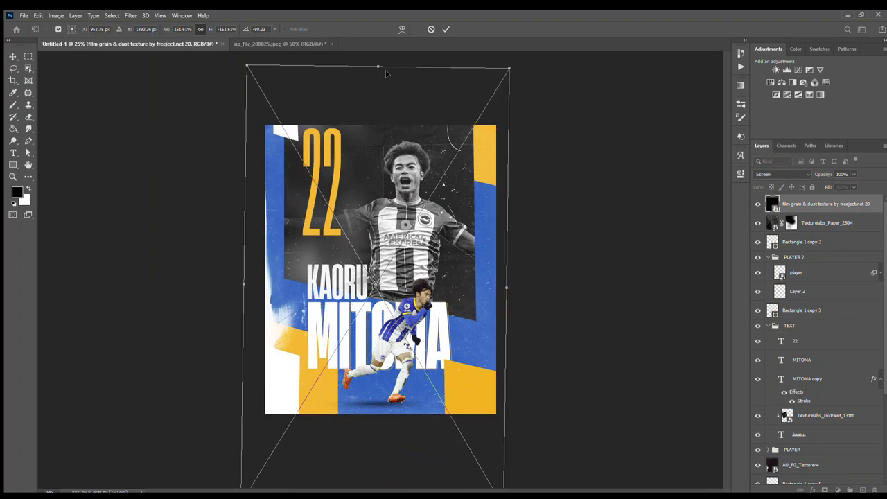
{"action": "mouse_move", "coordinate": [388, 291]}
{"action": "left_mouse_down"}
{"action": "mouse_move", "coordinate": [382, 344]}
{"action": "mouse_move", "coordinate": [382, 315]}
{"action": "left_mouse_up"}
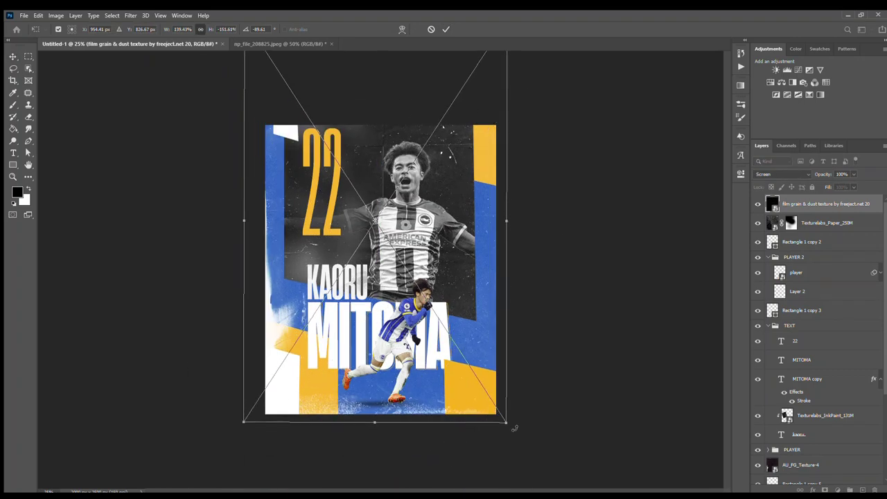
{"action": "key", "text": "ctrl+minus"}
{"action": "left_click_drag", "start_coordinate": [376, 100], "coordinate": [381, 166]}
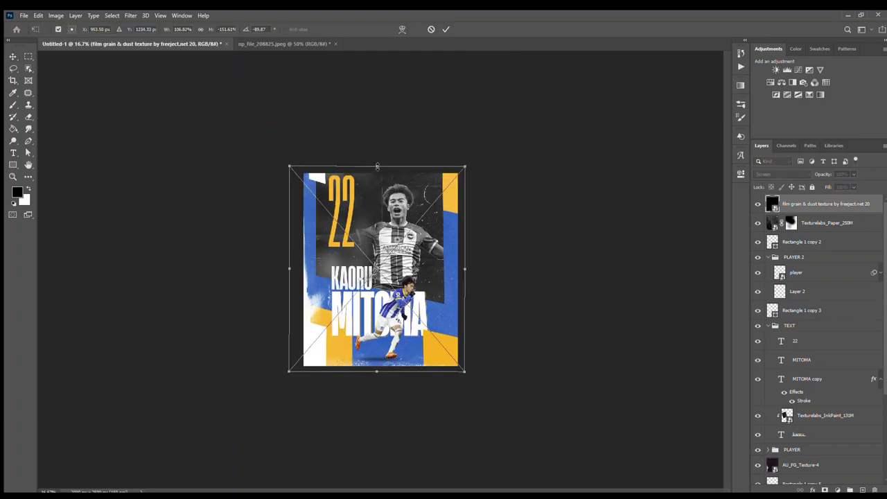
{"action": "key", "text": "Return"}
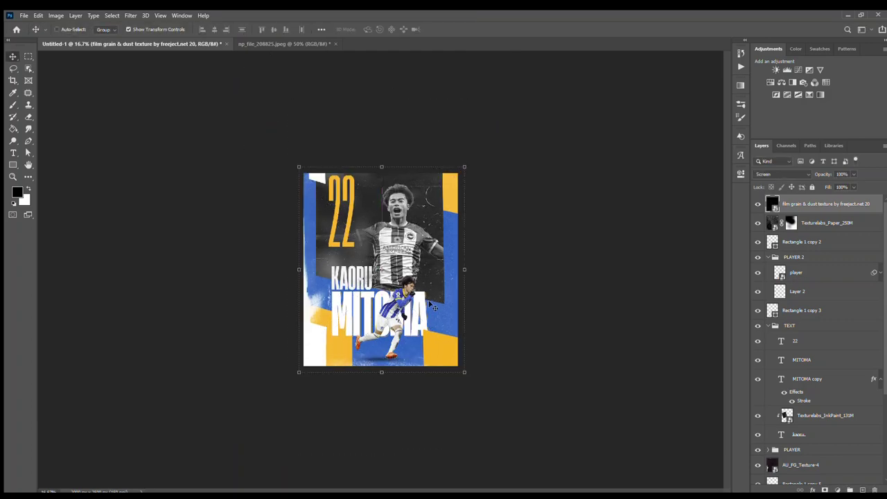
Hide the film-grain layer and nudge the 22 slightly right and down
{"action": "key", "text": "ctrl+plus"}
{"action": "key", "text": "ctrl+plus"}
{"action": "left_click", "coordinate": [758, 204]}
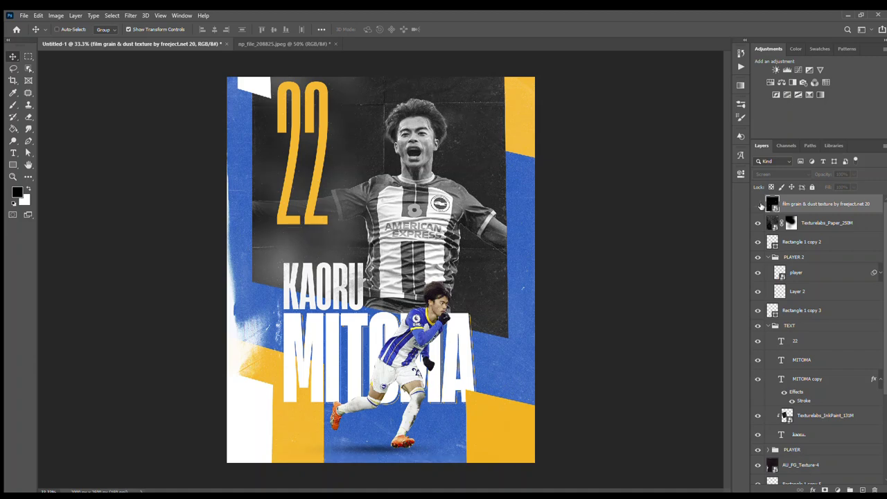
{"action": "left_click", "coordinate": [309, 183], "text": "ctrl"}
{"action": "left_click_drag", "start_coordinate": [317, 173], "coordinate": [319, 179]}
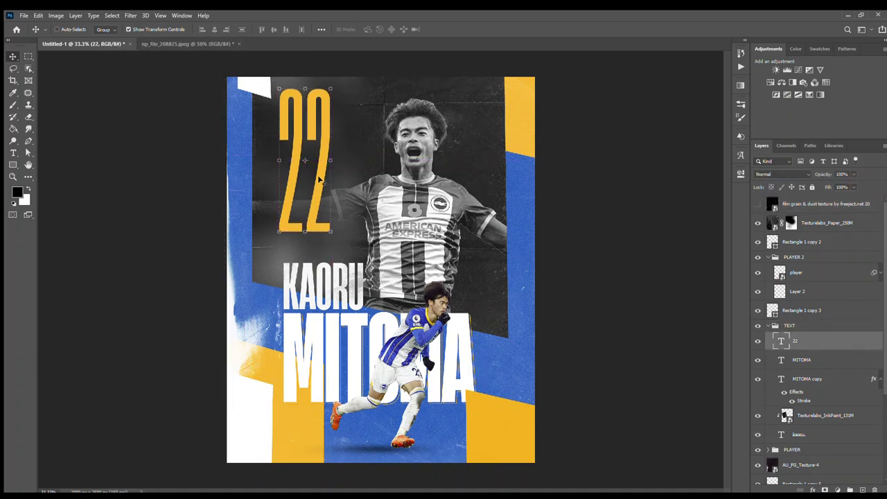
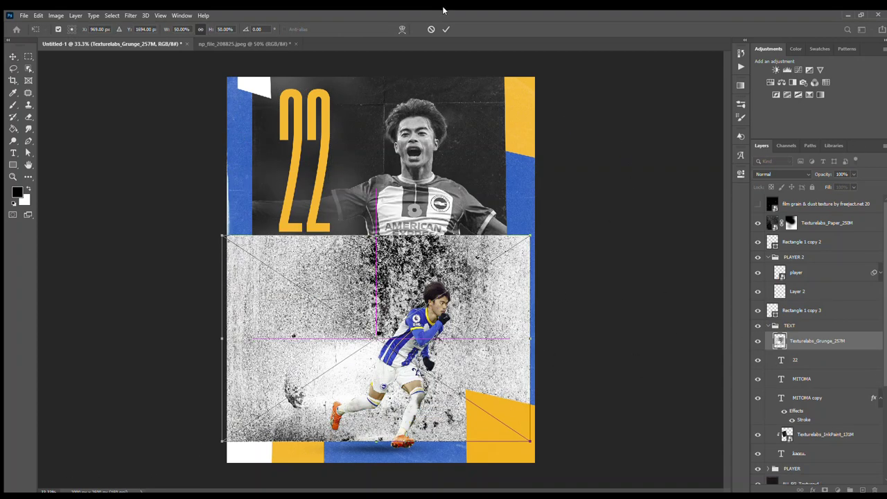
Clip the grunge texture into the MITOMA lettering and set its blend mode to Linear Light
{"action": "left_click_drag", "start_coordinate": [804, 347], "coordinate": [804, 367]}
{"action": "key", "text": "ctrl+alt+g"}
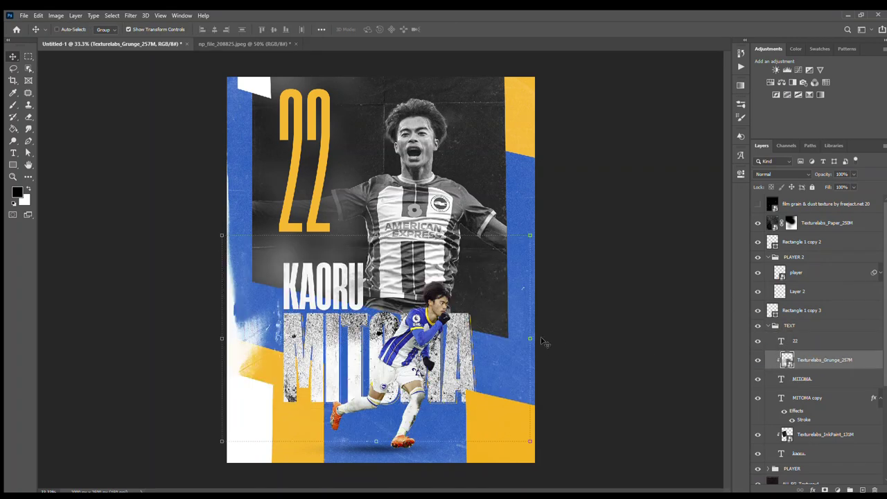
{"action": "key", "text": "alt+shift+o"}
{"action": "key", "text": "shift+plus"}
{"action": "key", "text": "shift+plus"}
{"action": "key", "text": "shift+plus"}
{"action": "key", "text": "shift+plus"}
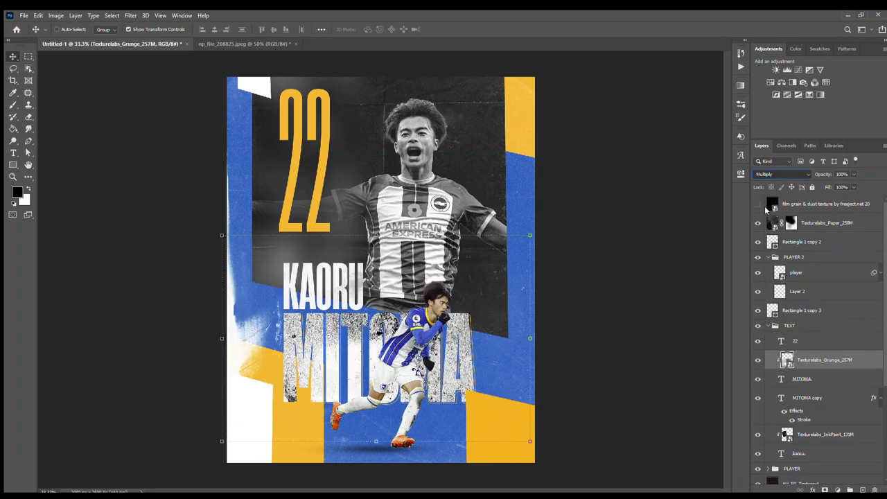
{"action": "key", "text": "shift+plus"}
{"action": "key", "text": "shift+plus"}
{"action": "key", "text": "shift+plus"}
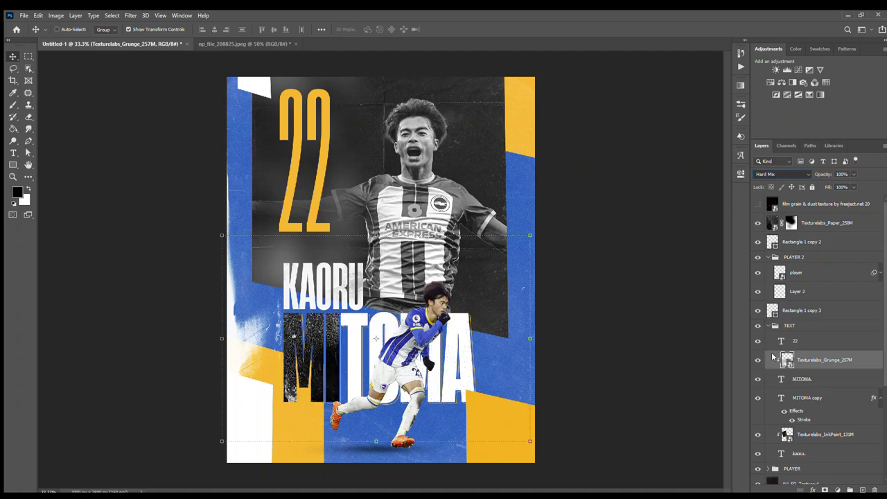
{"action": "key", "text": "shift+minus"}
{"action": "key", "text": "shift+plus"}
{"action": "key", "text": "shift+minus"}
Shrink and reposition the grunge texture over the lettering at 17% opacity
{"action": "left_click_drag", "start_coordinate": [388, 339], "coordinate": [410, 321]}
{"action": "left_click_drag", "start_coordinate": [553, 320], "coordinate": [484, 342]}
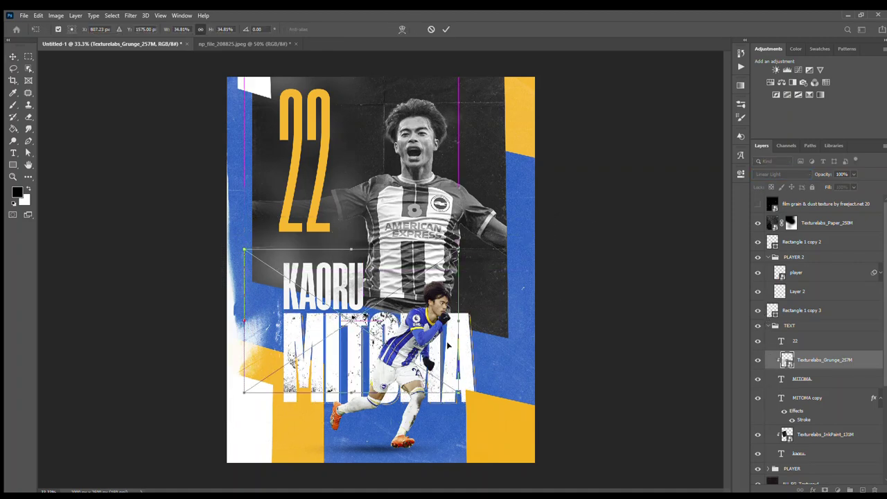
{"action": "left_click_drag", "start_coordinate": [835, 173], "coordinate": [806, 186]}
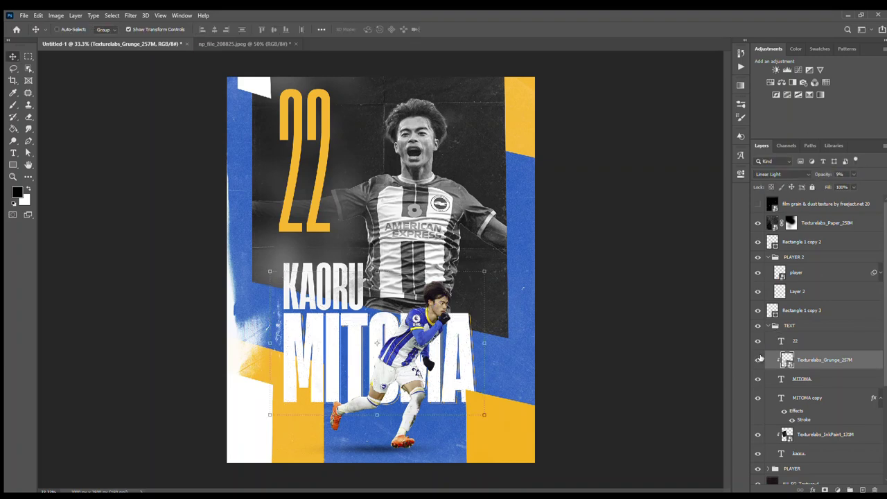
{"action": "left_click_drag", "start_coordinate": [847, 175], "coordinate": [854, 174]}
Try skewing the grunge texture, undo it back to upright, and commit the transform
{"action": "key", "text": "ctrl+t"}
{"action": "left_click_drag", "start_coordinate": [270, 414], "coordinate": [315, 457]}
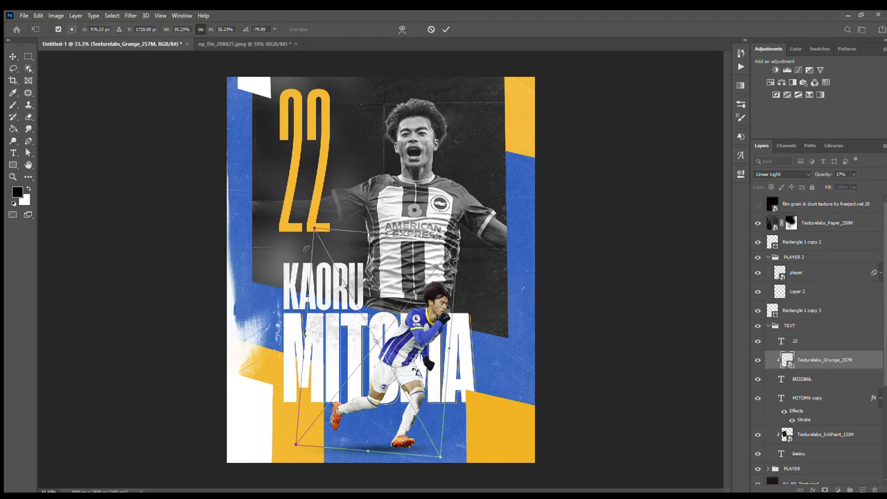
{"action": "left_click_drag", "start_coordinate": [484, 415], "coordinate": [466, 451]}
{"action": "key", "text": "ctrl+z"}
{"action": "key", "text": "ctrl+z"}
{"action": "key", "text": "ctrl+z"}
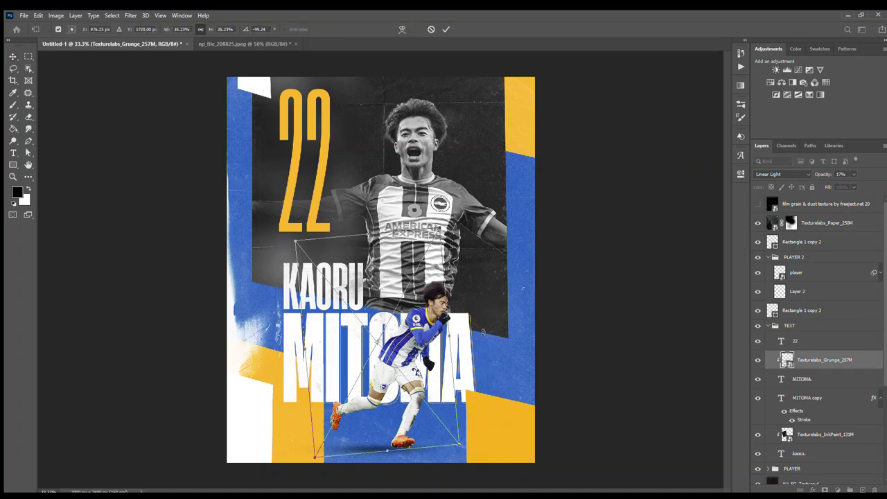
{"action": "key", "text": "ctrl+z"}
{"action": "left_click", "coordinate": [446, 29]}
Lower the PLAYER group's Texturelabs_InkPaint_128M texture to 82% opacity
{"action": "left_click", "coordinate": [776, 325]}
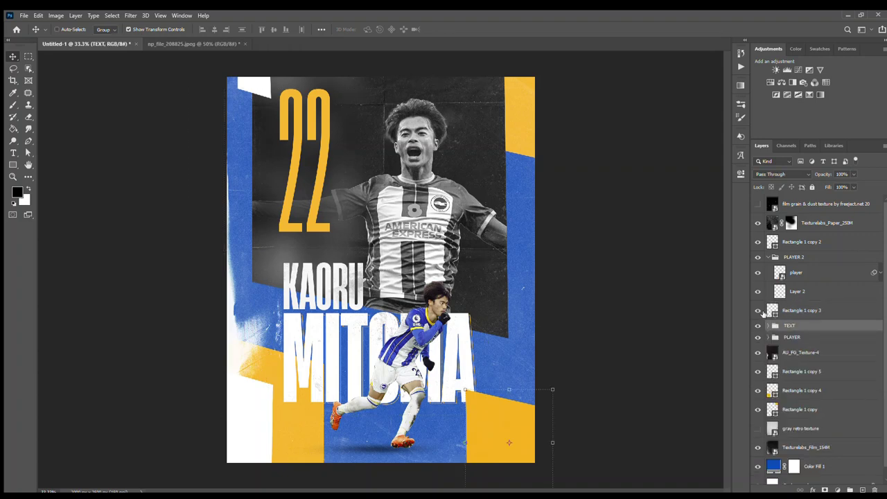
{"action": "left_click", "coordinate": [764, 312]}
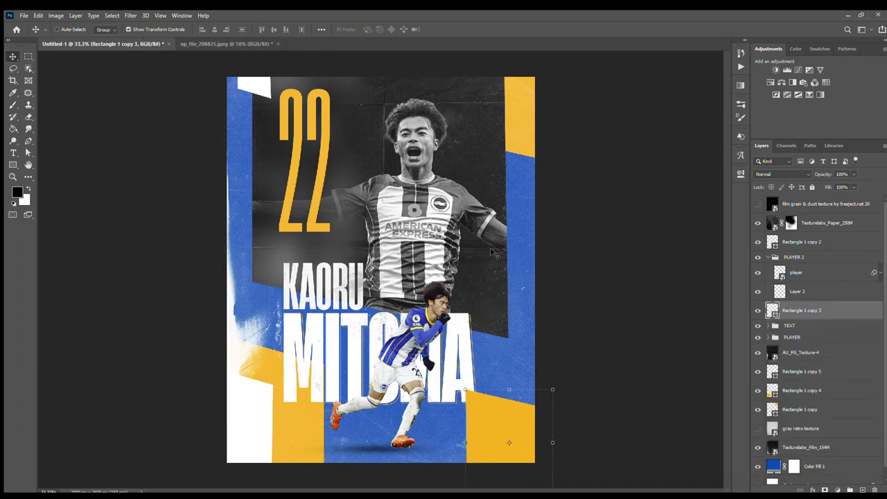
{"action": "left_click", "coordinate": [792, 337]}
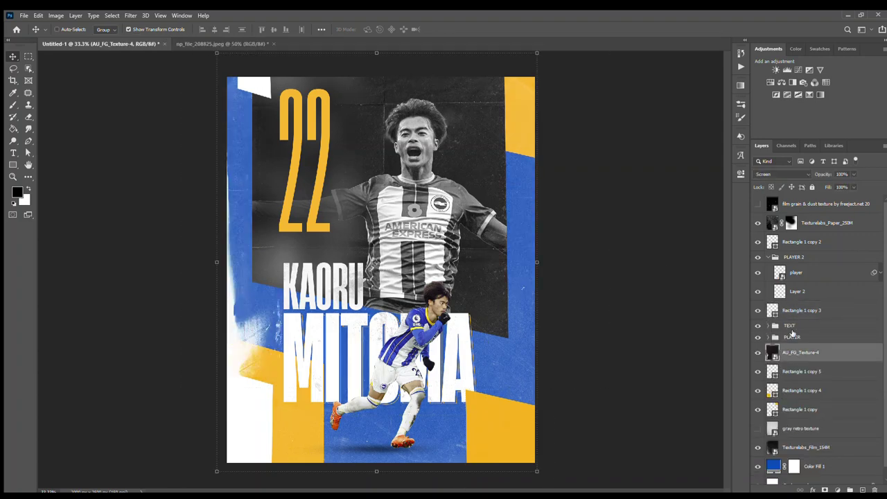
{"action": "left_click", "coordinate": [769, 337]}
{"action": "left_click", "coordinate": [802, 355]}
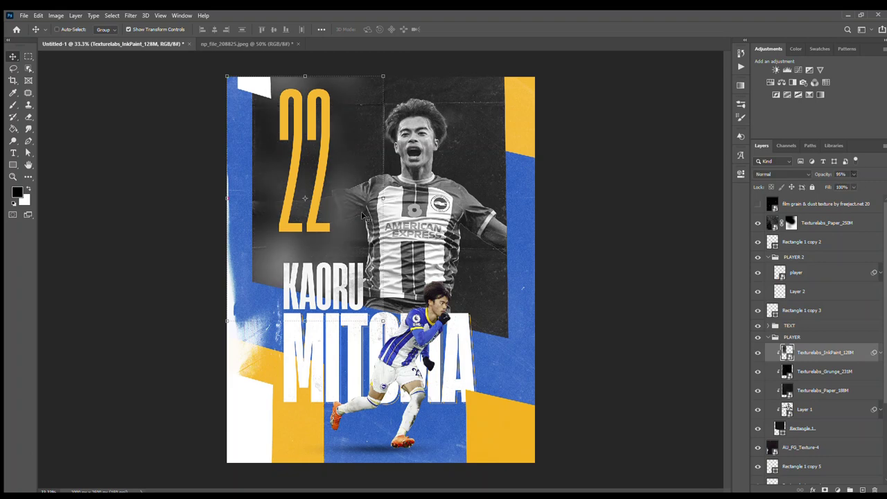
{"action": "left_click", "coordinate": [881, 352]}
{"action": "key", "text": "h"}
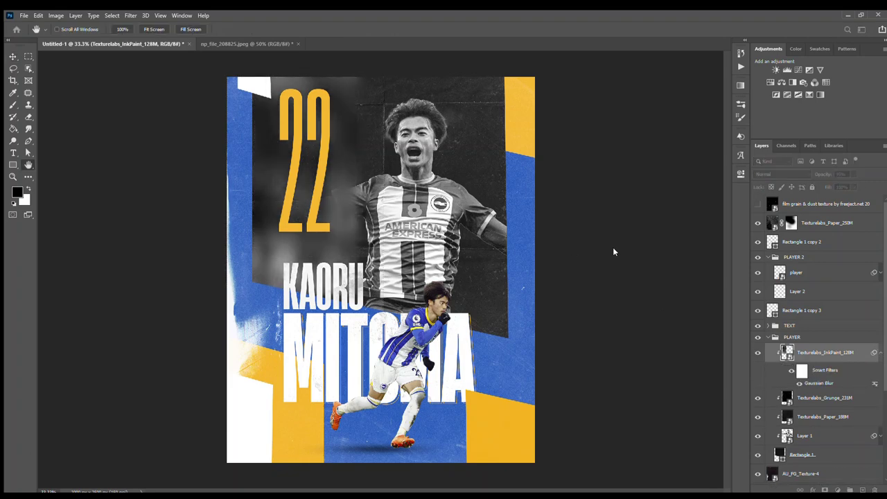
{"action": "type", "text": "v82"}
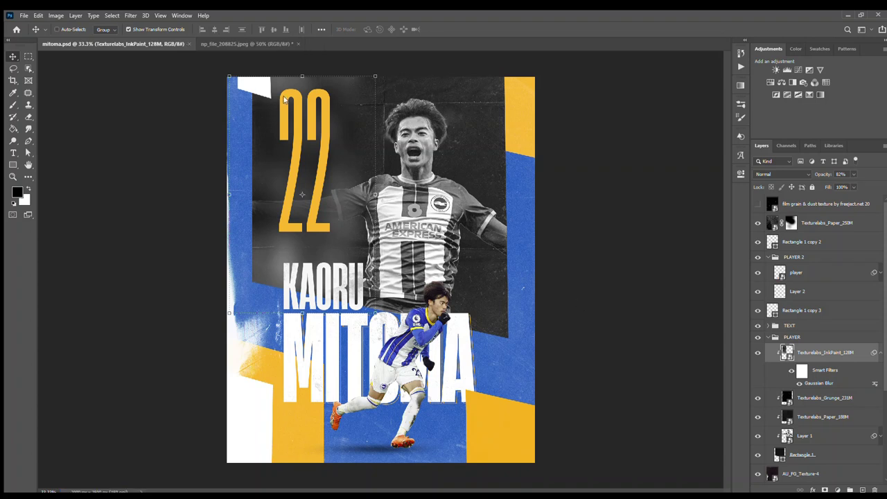
Make the white top-left shape slightly shorter and save the poster as mitoma.psd
{"action": "left_click", "coordinate": [257, 84], "text": "ctrl"}
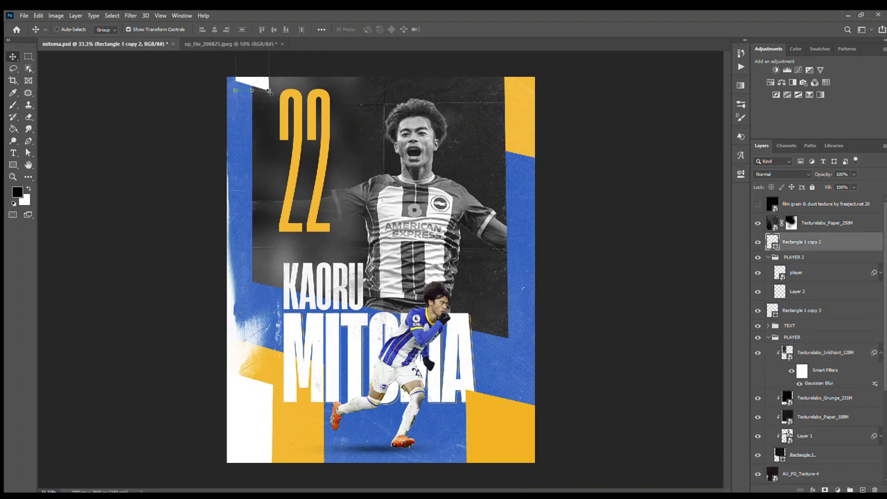
{"action": "left_click_drag", "start_coordinate": [269, 91], "coordinate": [269, 88]}
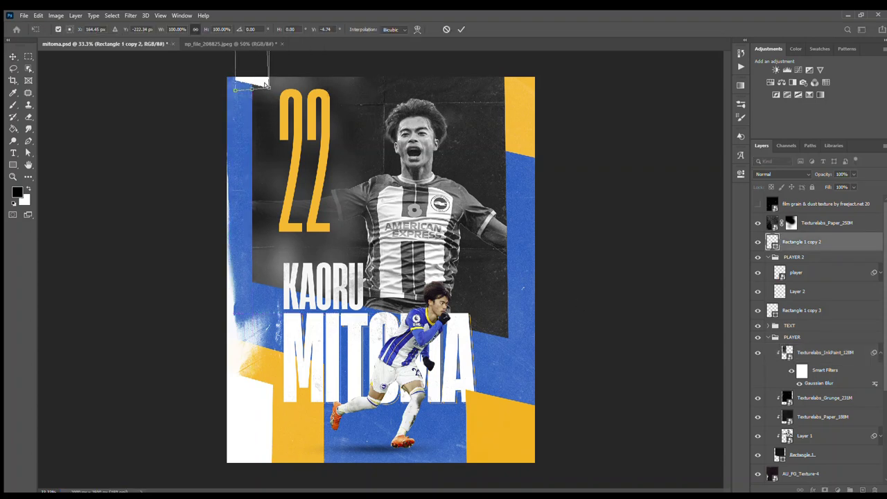
{"action": "left_click", "coordinate": [510, 122], "text": "ctrl"}
{"action": "key", "text": "ctrl+s"}
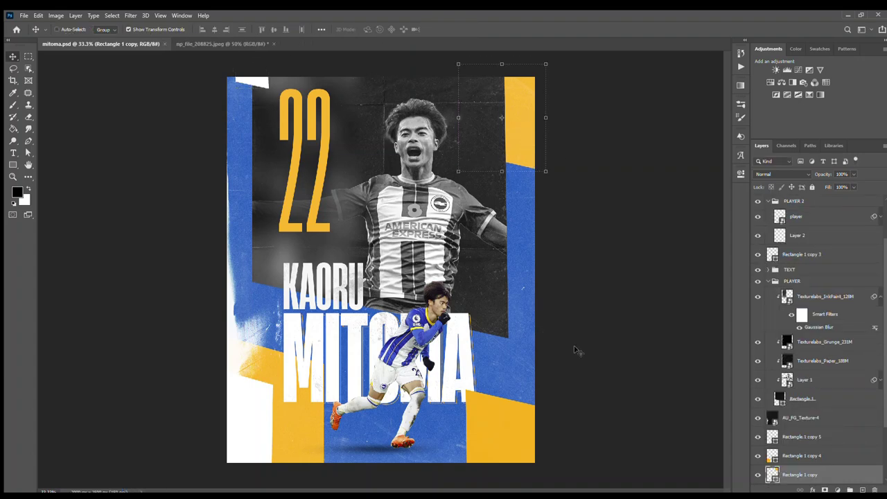
Set the gray retro texture to Overlay at 37% opacity and shift it across the poster
{"action": "scroll", "coordinate": [785, 301], "scroll_direction": "down", "scroll_amount": 2}
{"action": "left_click", "coordinate": [798, 417]}
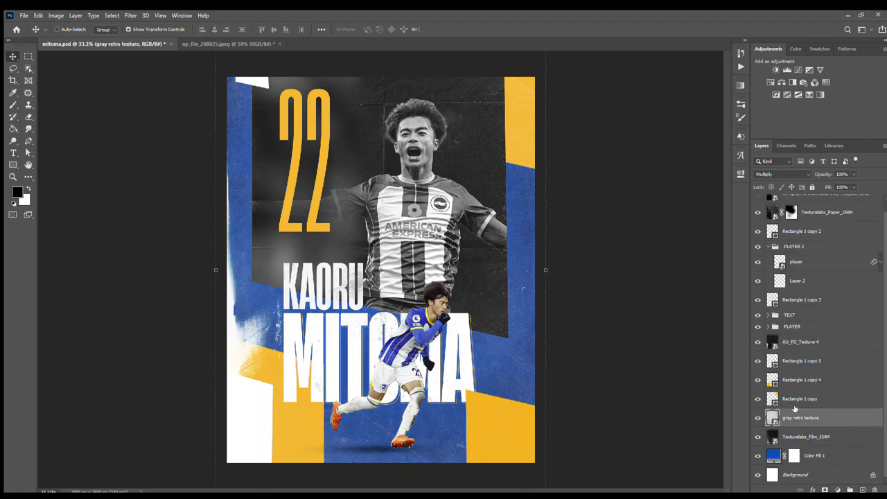
{"action": "key", "text": "shift+alt+x"}
{"action": "key", "text": "shift+alt+y"}
{"action": "key", "text": "shift+alt+n"}
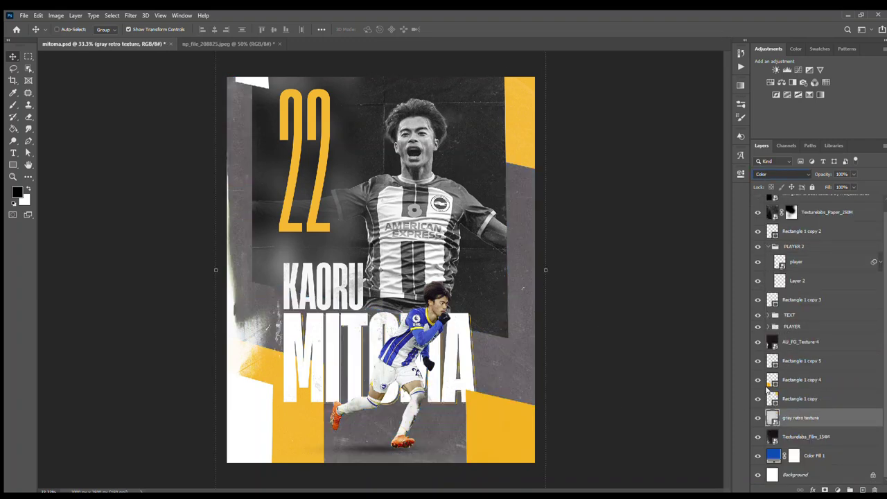
{"action": "key", "text": "shift+alt+h"}
{"action": "key", "text": "shift+alt+o"}
{"action": "key", "text": "3"}
{"action": "key", "text": "7"}
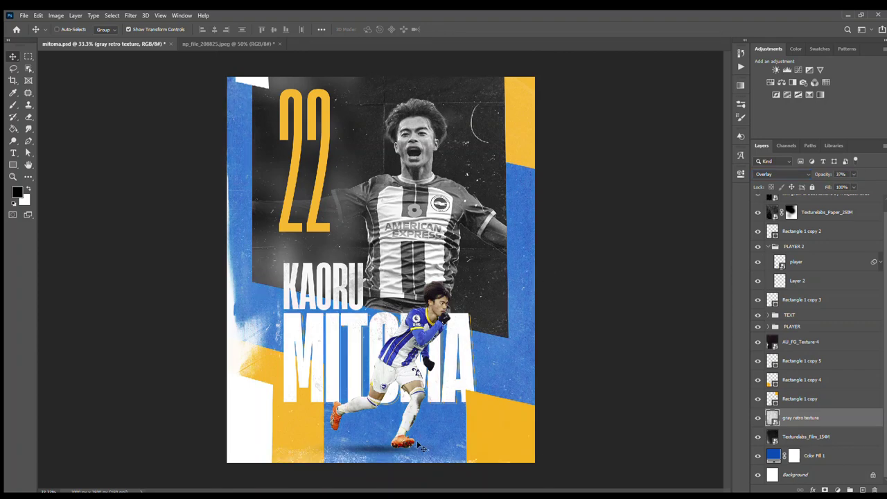
{"action": "left_click_drag", "start_coordinate": [421, 447], "coordinate": [415, 438]}
Paste the film grain and dust texture on top, transform it, and set it to Screen at lower opacity
{"action": "key", "text": "ctrl+v"}
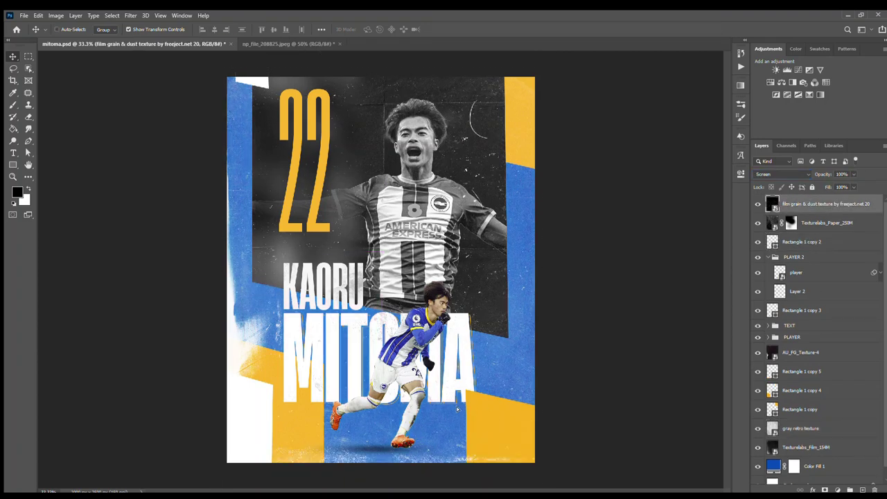
{"action": "key", "text": "ctrl+t"}
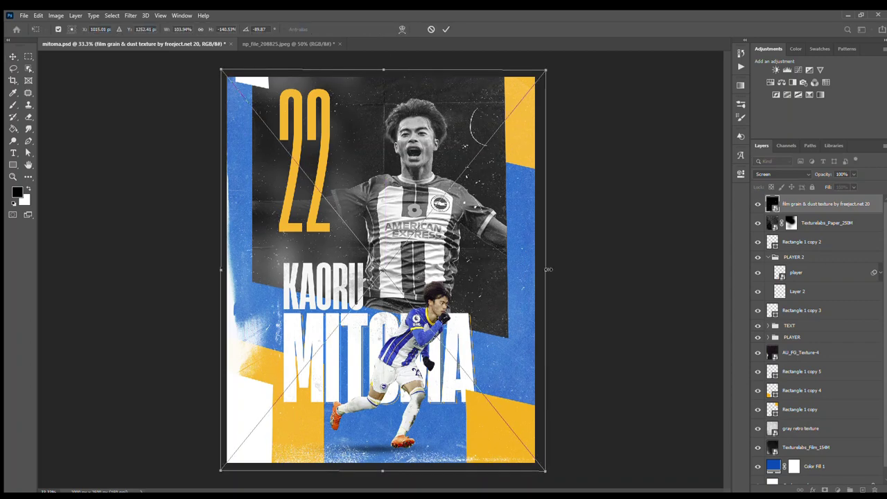
{"action": "key", "text": "Return"}
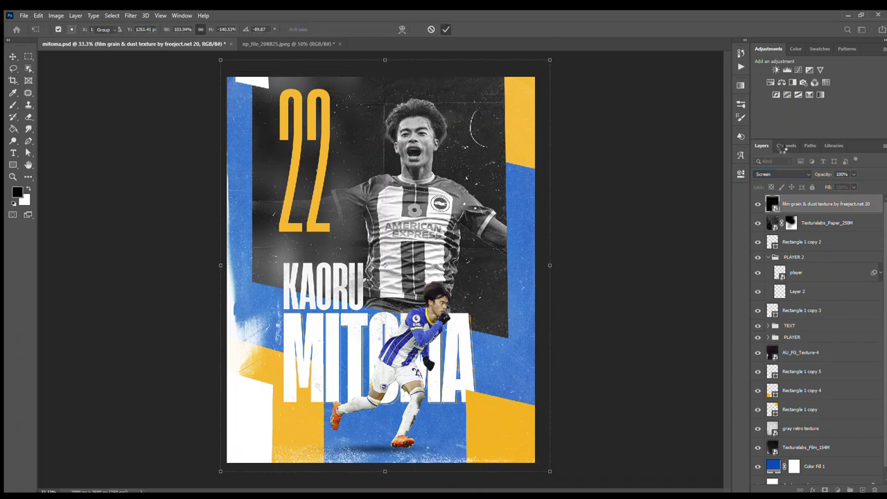
{"action": "key", "text": "shift+minus"}
{"action": "key", "text": "shift+minus"}
{"action": "key", "text": "shift+minus"}
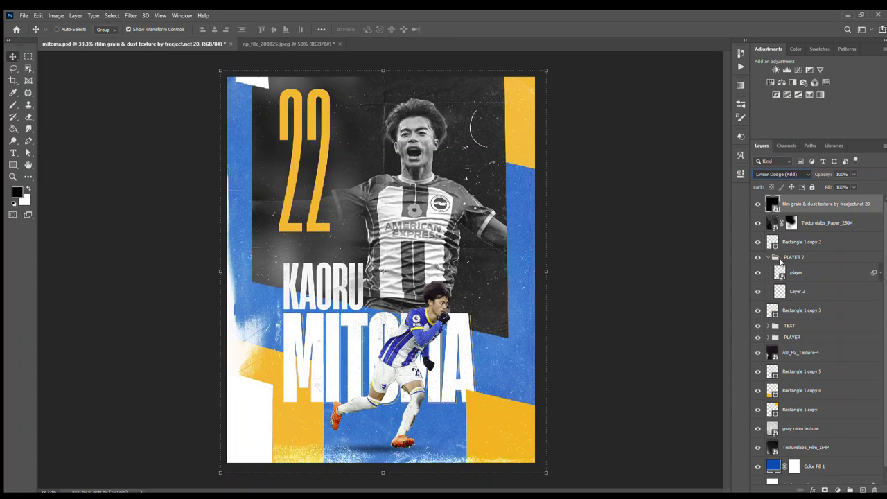
{"action": "key", "text": "7"}
{"action": "key", "text": "4"}
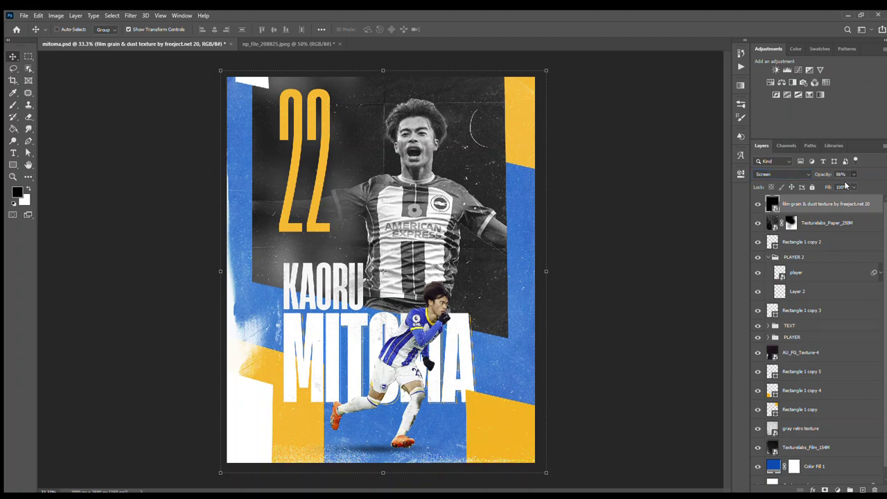
Check the 22 and grunge layers in the TEXT group, then reselect the film grain layer
{"action": "left_click", "coordinate": [790, 326]}
{"action": "left_click", "coordinate": [769, 325]}
{"action": "left_click", "coordinate": [798, 341]}
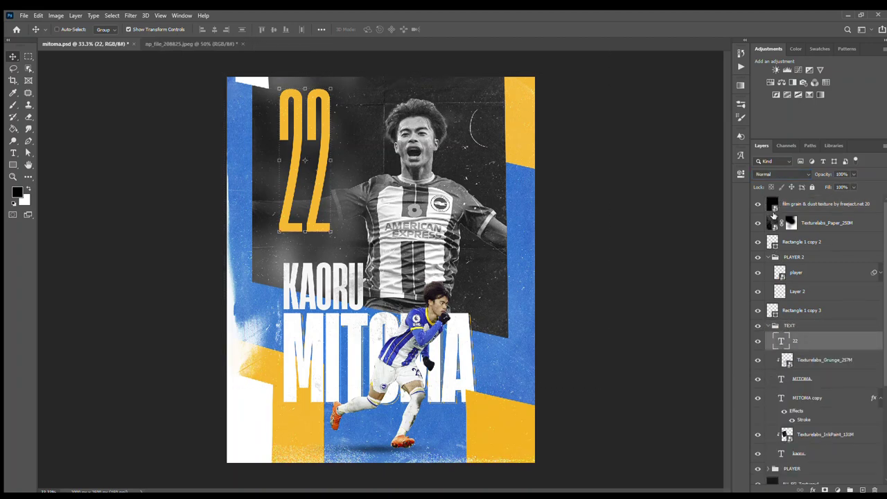
{"action": "left_click", "coordinate": [762, 360]}
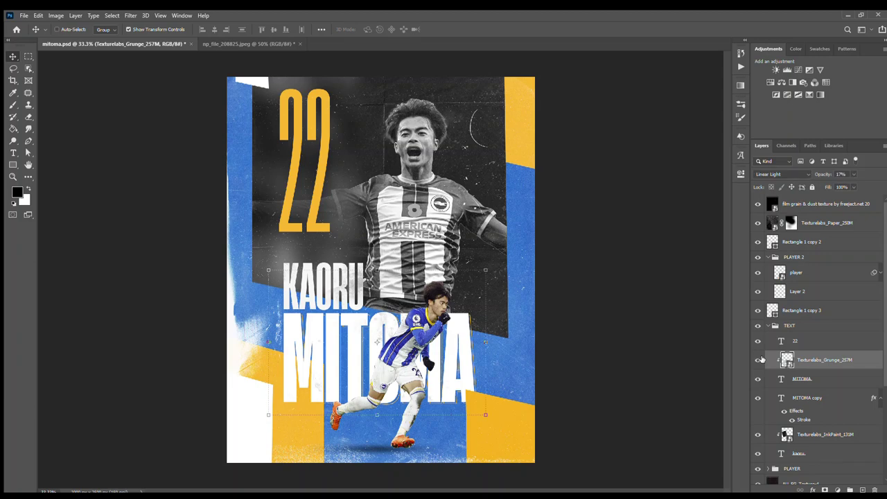
{"action": "left_click", "coordinate": [799, 204]}
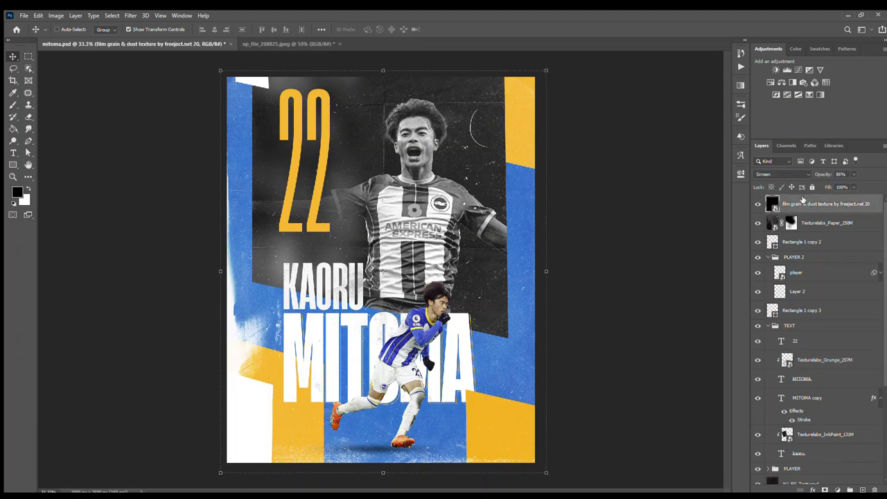
Mask the film grain layer and paint the grain off the player's body with a 300 brush
{"action": "left_click", "coordinate": [826, 491]}
{"action": "key", "text": "b"}
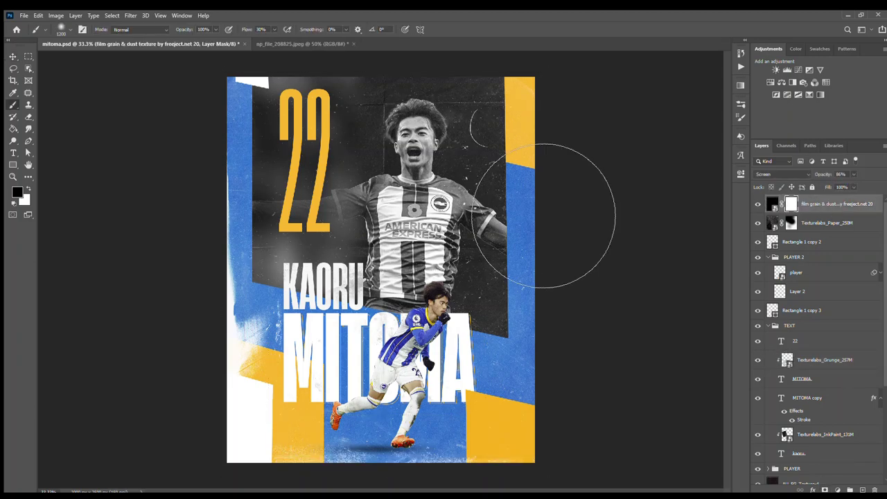
{"action": "key", "text": "bracketleft"}
{"action": "key", "text": "bracketleft"}
{"action": "key", "text": "bracketleft"}
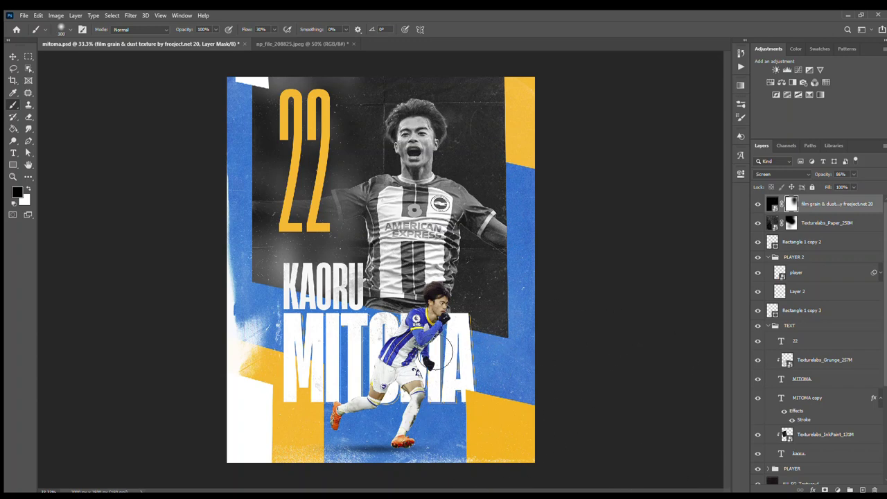
{"action": "left_click_drag", "start_coordinate": [417, 409], "coordinate": [442, 354]}
{"action": "key", "text": "v"}
Nudge the TEXT lettering group up slightly
{"action": "left_click", "coordinate": [457, 347], "text": "ctrl"}
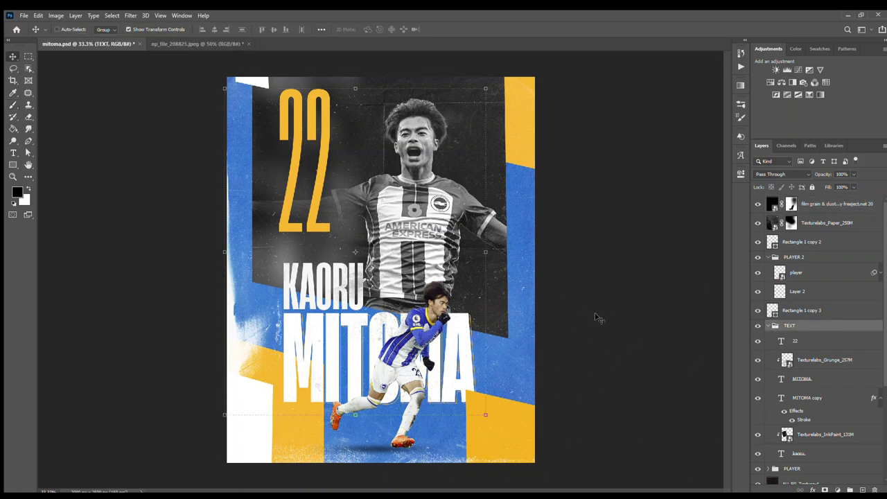
{"action": "left_click", "coordinate": [803, 359]}
{"action": "left_click", "coordinate": [775, 325]}
{"action": "left_click", "coordinate": [798, 337]}
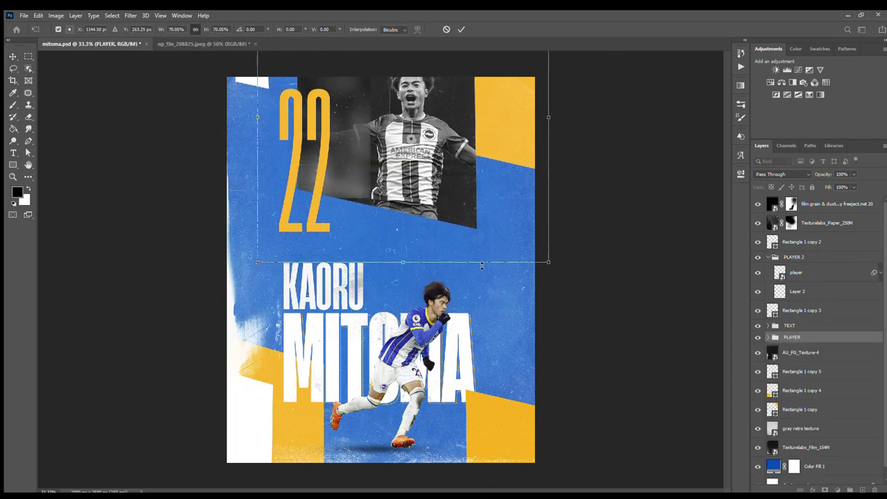
{"action": "left_click", "coordinate": [774, 326]}
{"action": "left_click_drag", "start_coordinate": [457, 342], "coordinate": [458, 332]}
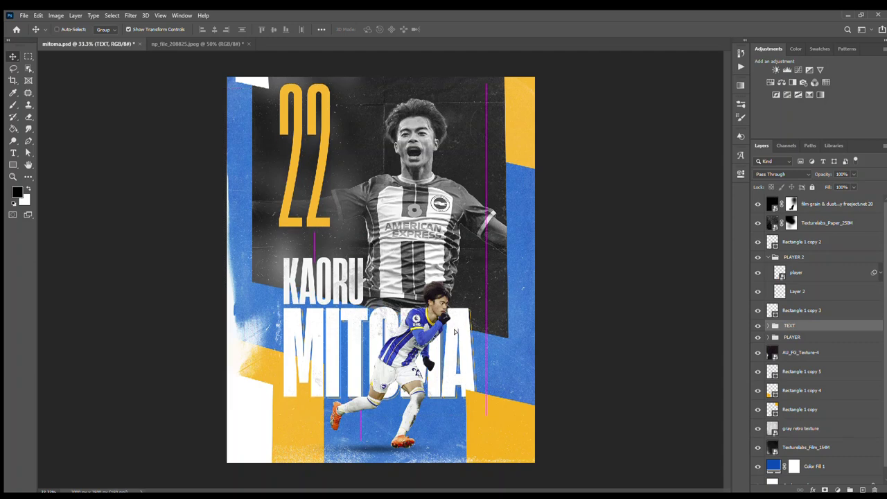
Scale the text layers from grunge down to kaoru up to about 103%
{"action": "left_click", "coordinate": [775, 326]}
{"action": "left_click", "coordinate": [818, 360]}
{"action": "left_click", "coordinate": [816, 454], "text": "shift"}
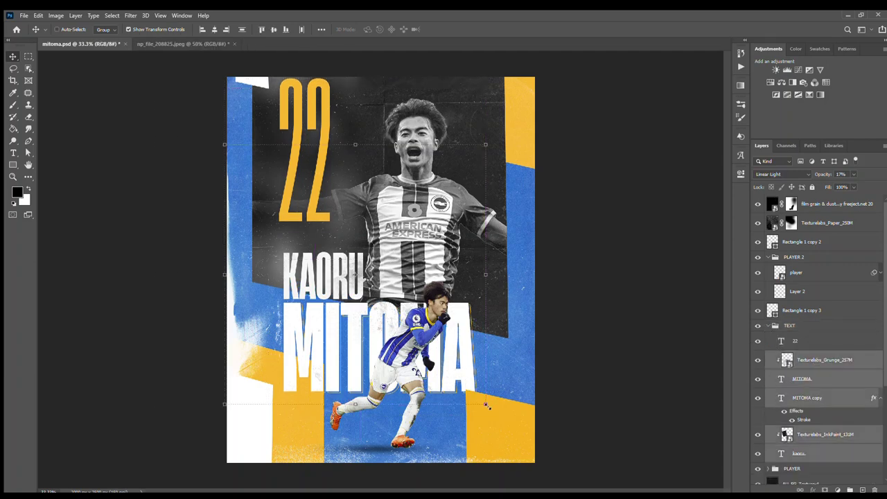
{"action": "key", "text": "ctrl+t"}
{"action": "left_click_drag", "start_coordinate": [482, 397], "coordinate": [490, 406]}
{"action": "key", "text": "Return"}
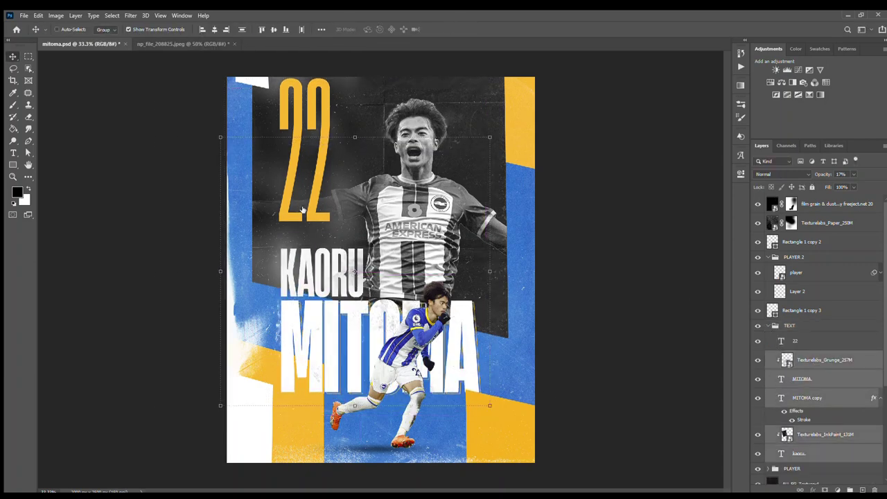
Nudge the 22 down-right and draw a thin vertical line to its left
{"action": "left_click_drag", "start_coordinate": [315, 159], "coordinate": [317, 165]}
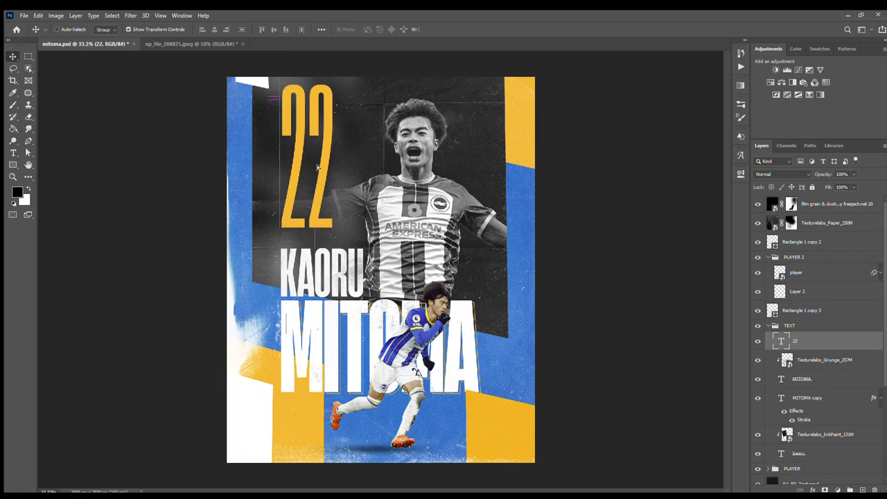
{"action": "key", "text": "u"}
{"action": "left_click_drag", "start_coordinate": [257, 82], "coordinate": [255, 226]}
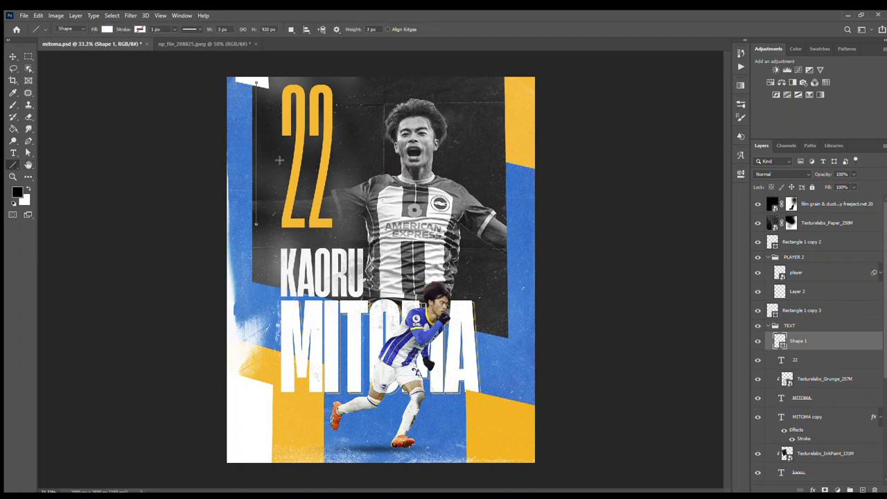
Duplicate the line to the right of the 22, lengthen it, and shrink KAORU slightly
{"action": "key", "text": "ctrl+alt+t"}
{"action": "left_click_drag", "start_coordinate": [265, 162], "coordinate": [355, 159]}
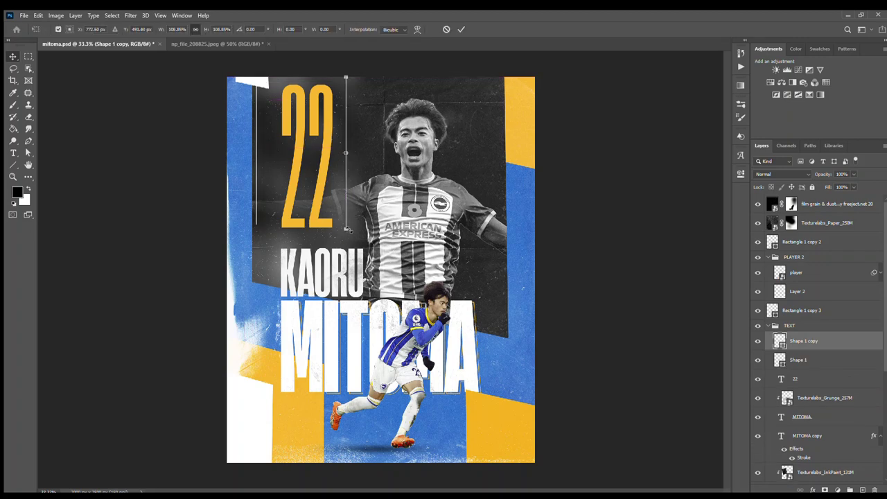
{"action": "left_click_drag", "start_coordinate": [349, 230], "coordinate": [348, 247]}
{"action": "key", "text": "Return"}
{"action": "left_click", "coordinate": [350, 267], "text": "ctrl"}
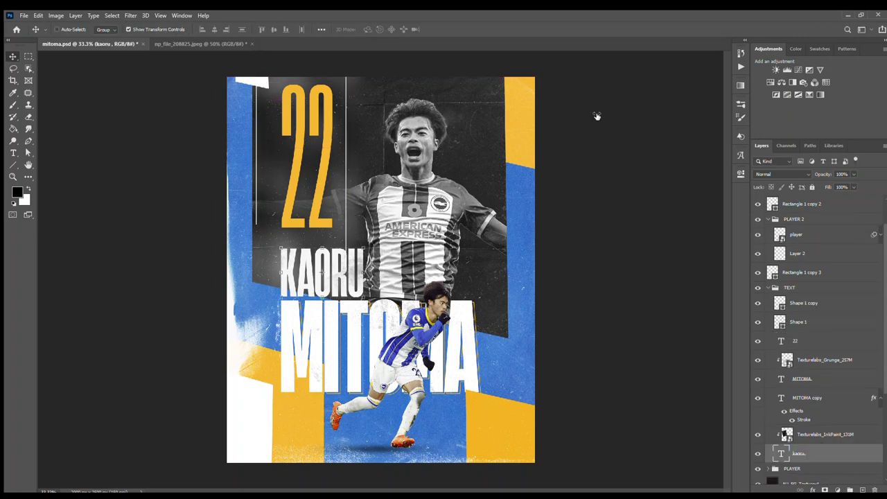
{"action": "key", "text": "ctrl+shift+comma"}
{"action": "key", "text": "ctrl+shift+comma"}
{"action": "key", "text": "ctrl+shift+comma"}
{"action": "key", "text": "ctrl+shift+comma"}
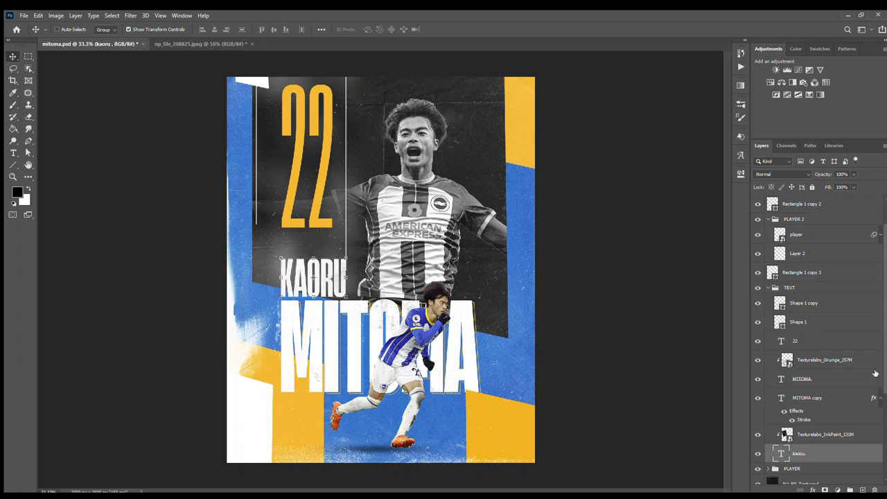
Copy the vertical line down to the poster's lower right and save
{"action": "left_click", "coordinate": [804, 303]}
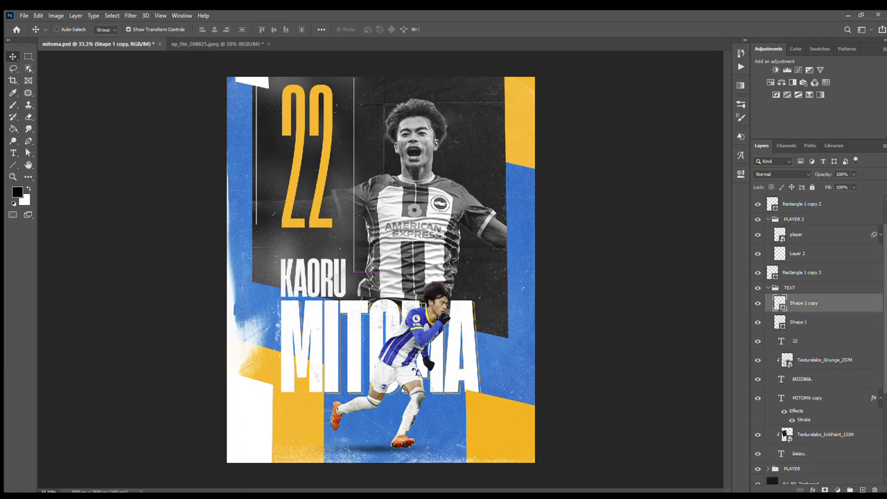
{"action": "left_click_drag", "start_coordinate": [368, 226], "coordinate": [528, 404]}
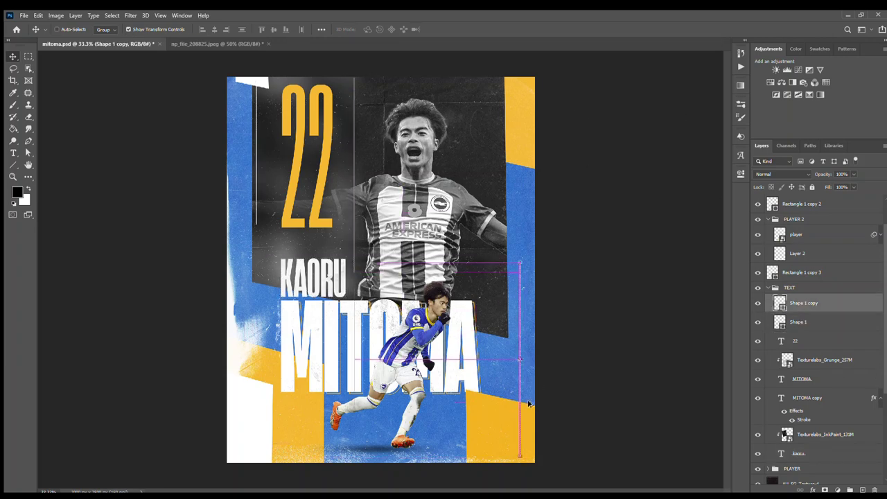
{"action": "key", "text": "ctrl+s"}
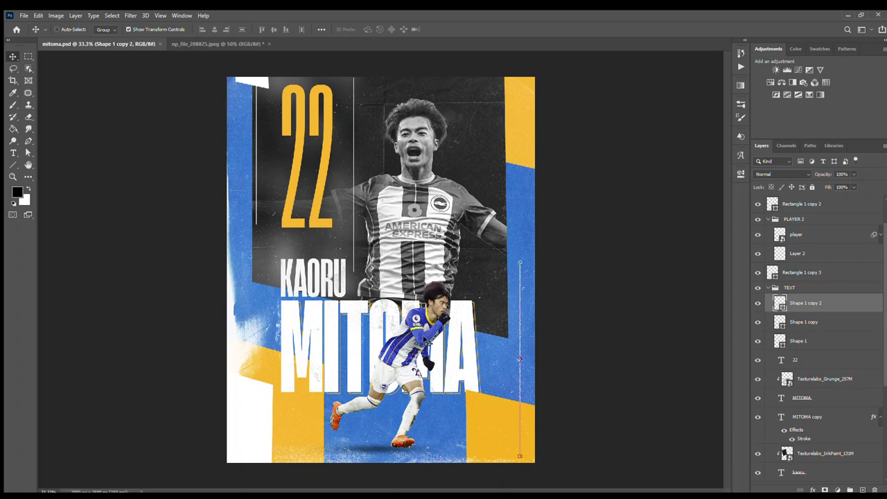
{"action": "left_click", "coordinate": [807, 358]}
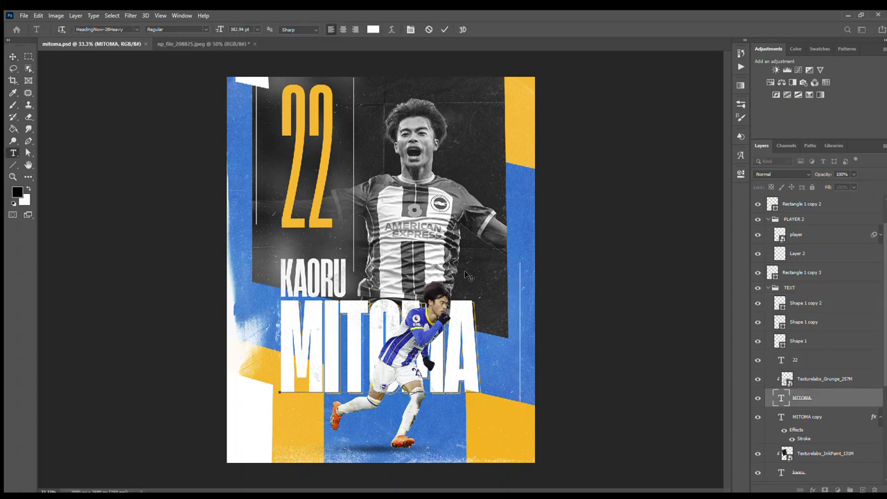
Duplicate the 22 text, start retyping it as BRIGHT, and move it to the bottom blue area
{"action": "left_click_drag", "start_coordinate": [321, 166], "coordinate": [428, 246]}
{"action": "double_click", "coordinate": [416, 236]}
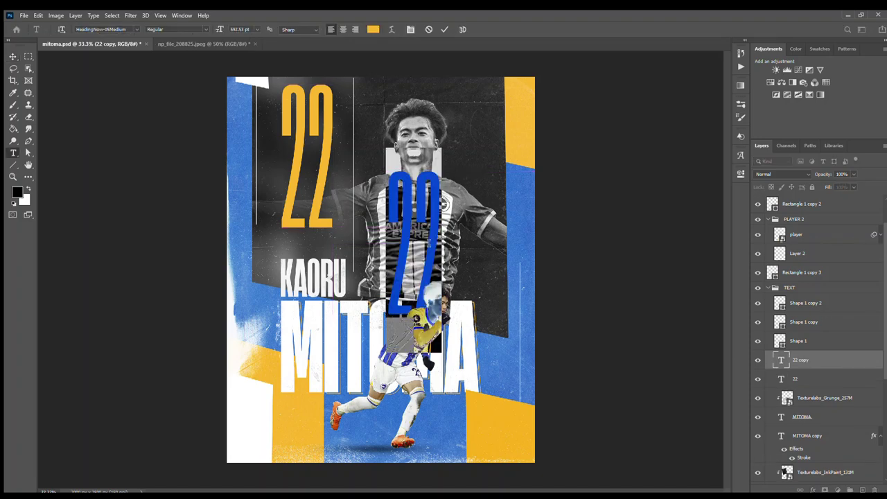
{"action": "type", "text": "BRIGHT"}
{"action": "key", "text": "ctrl+a"}
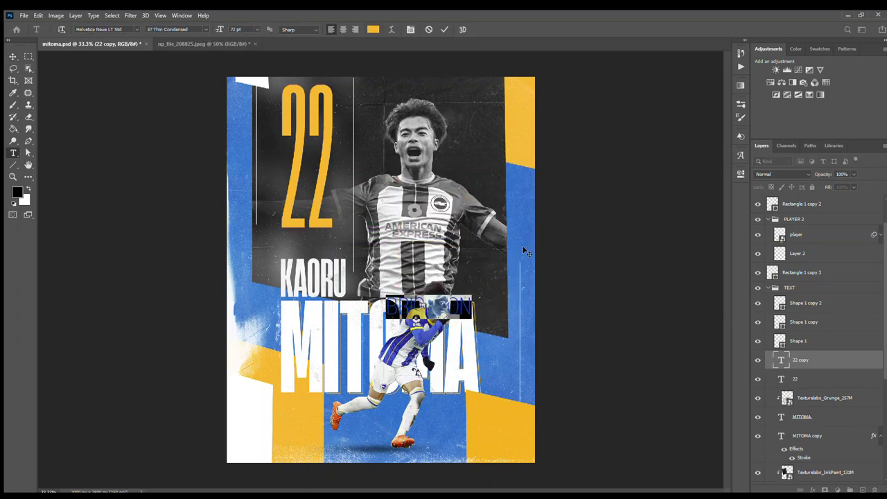
{"action": "key", "text": "ctrl+Return"}
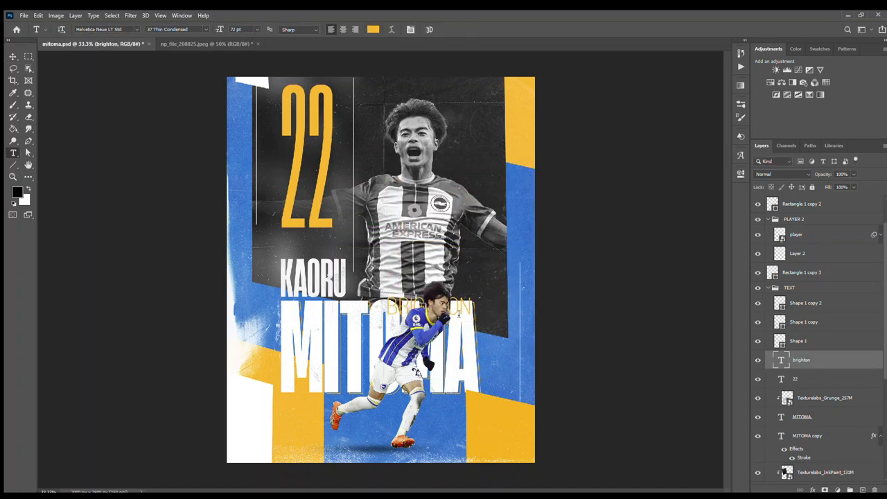
{"action": "left_click_drag", "start_coordinate": [462, 307], "coordinate": [450, 423]}
Retype the caption as 'brighton hove albion fc' and move it up beside the player
{"action": "type", "text": "GHT"}
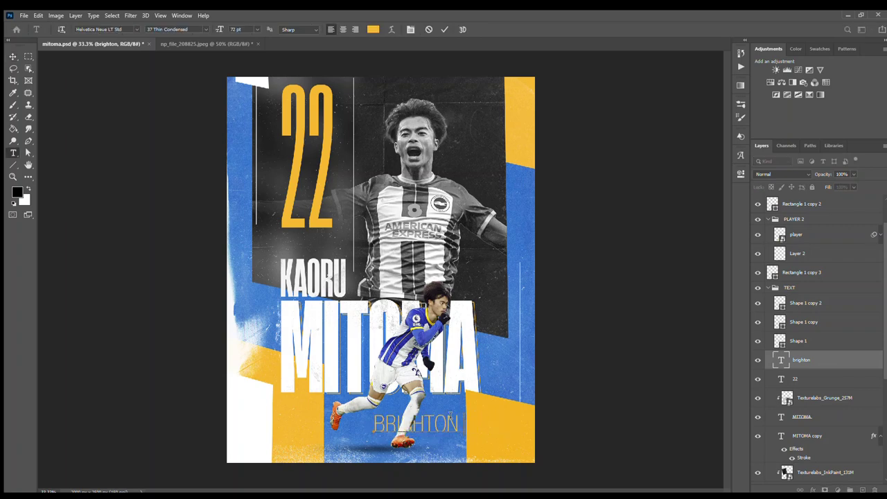
{"action": "key", "text": "ctrl+a"}
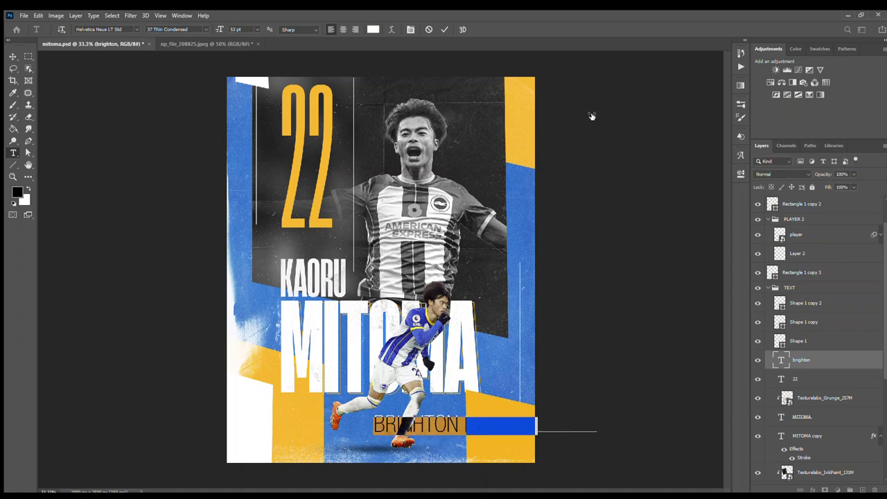
{"action": "type", "text": "brighton hove albion fc"}
{"action": "key", "text": "ctrl+Return"}
{"action": "key", "text": "v"}
{"action": "left_click_drag", "start_coordinate": [427, 438], "coordinate": [465, 406]}
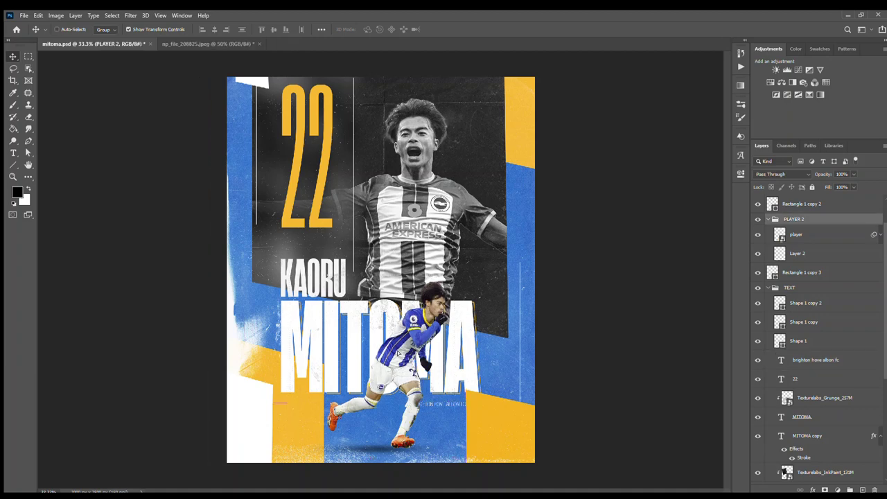
Shift the player cutout lower left and nudge the club name down-left
{"action": "left_click_drag", "start_coordinate": [420, 326], "coordinate": [409, 339]}
{"action": "scroll", "coordinate": [439, 447], "scroll_direction": "up", "scroll_amount": 2}
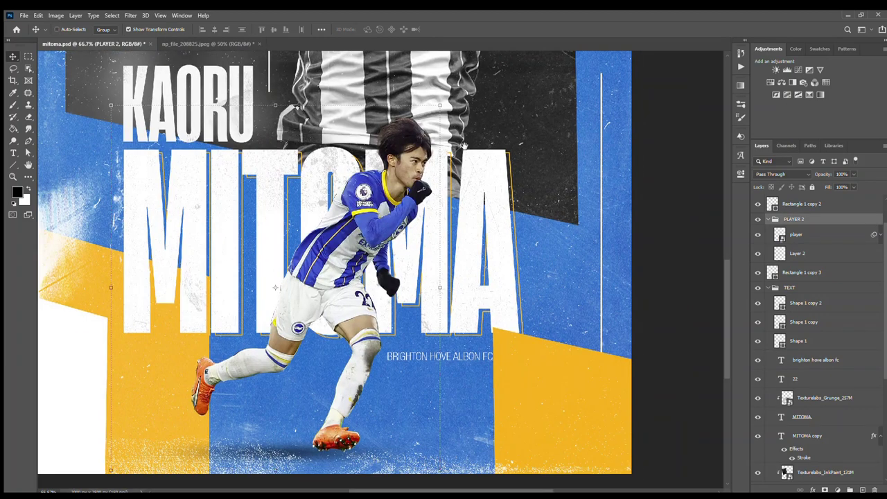
{"action": "left_click_drag", "start_coordinate": [479, 356], "coordinate": [474, 359]}
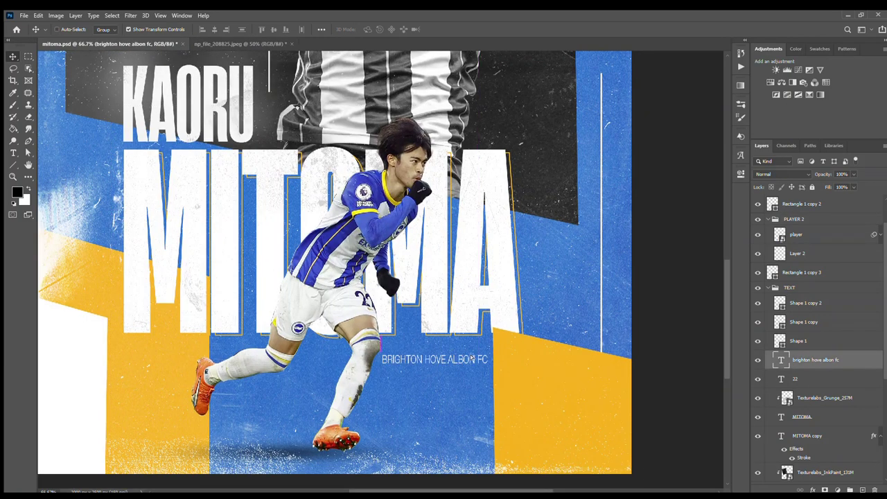
Add '&' to the club name, set it to 66 Medium Italic, and move it left
{"action": "key", "text": "t"}
{"action": "left_click", "coordinate": [425, 359]}
{"action": "type", "text": "&"}
{"action": "key", "text": "ctrl+a"}
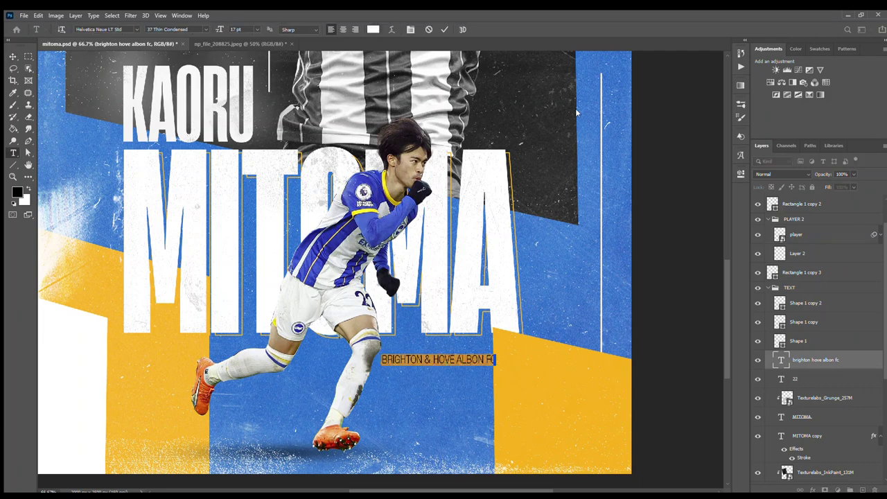
{"action": "key", "text": "Down"}
{"action": "key", "text": "Down"}
{"action": "key", "text": "Down"}
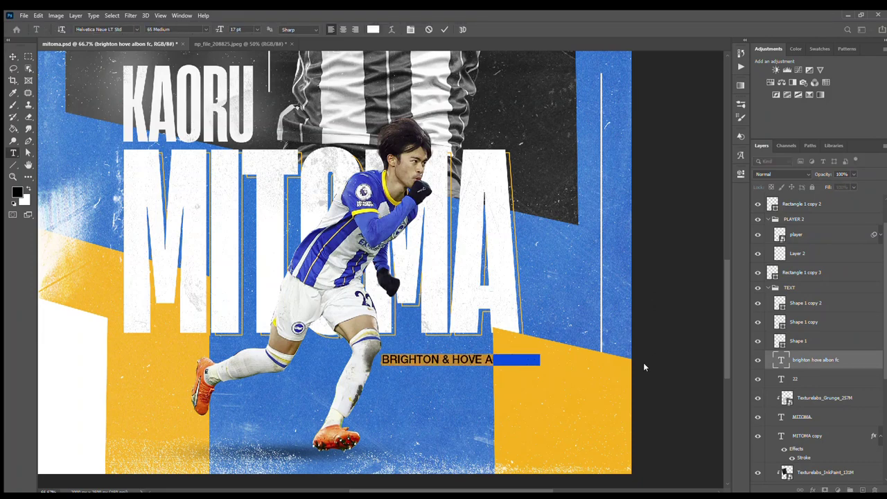
{"action": "key", "text": "Down"}
{"action": "key", "text": "ctrl+Return"}
{"action": "key", "text": "v"}
{"action": "left_click_drag", "start_coordinate": [444, 359], "coordinate": [397, 356]}
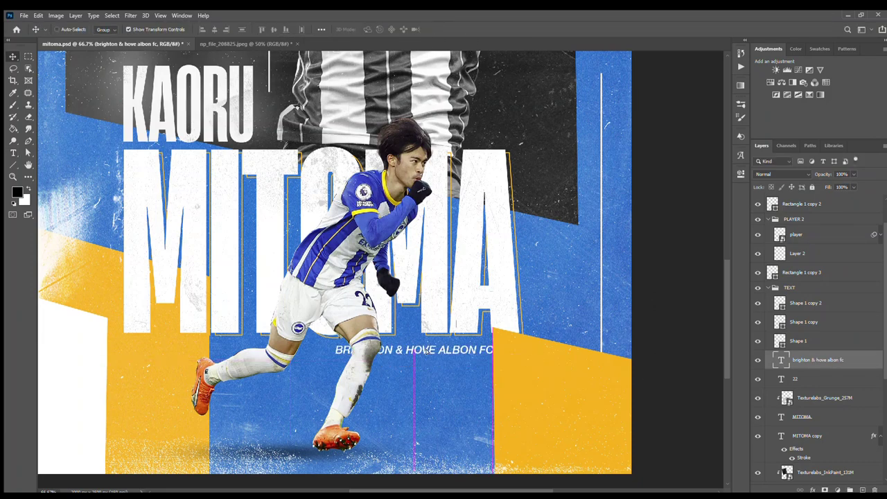
Shift the player cutout 25 px left and fine-tune the club name and yellow shape positions
{"action": "left_click", "coordinate": [343, 294], "text": "ctrl"}
{"action": "left_click_drag", "start_coordinate": [342, 294], "coordinate": [326, 294]}
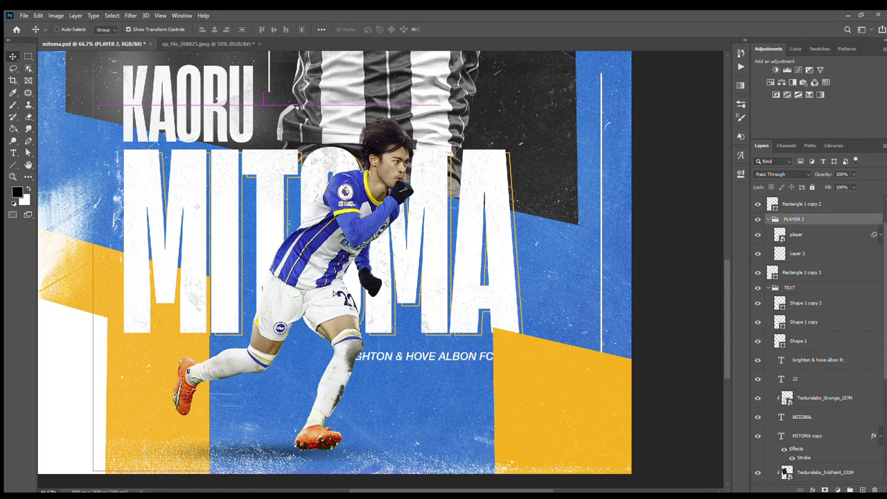
{"action": "left_click", "coordinate": [479, 357], "text": "ctrl"}
{"action": "left_click_drag", "start_coordinate": [470, 357], "coordinate": [468, 350]}
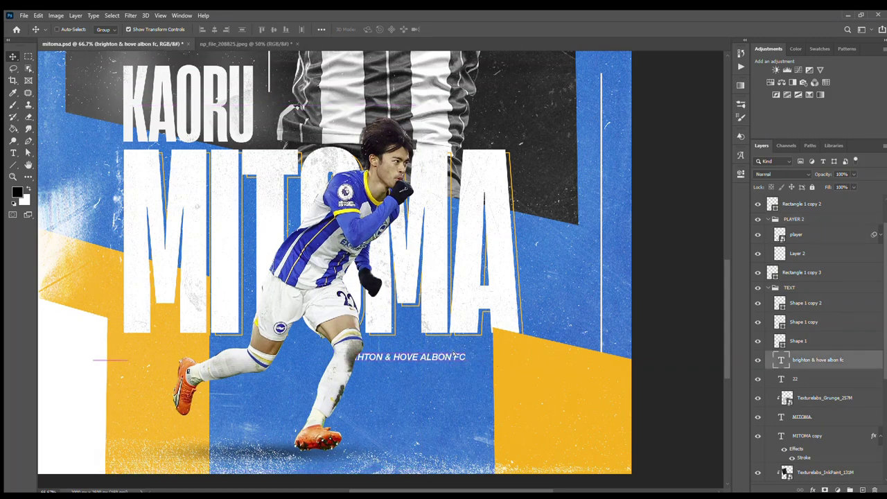
{"action": "left_click", "coordinate": [574, 382], "text": "ctrl"}
{"action": "left_click_drag", "start_coordinate": [547, 365], "coordinate": [551, 356]}
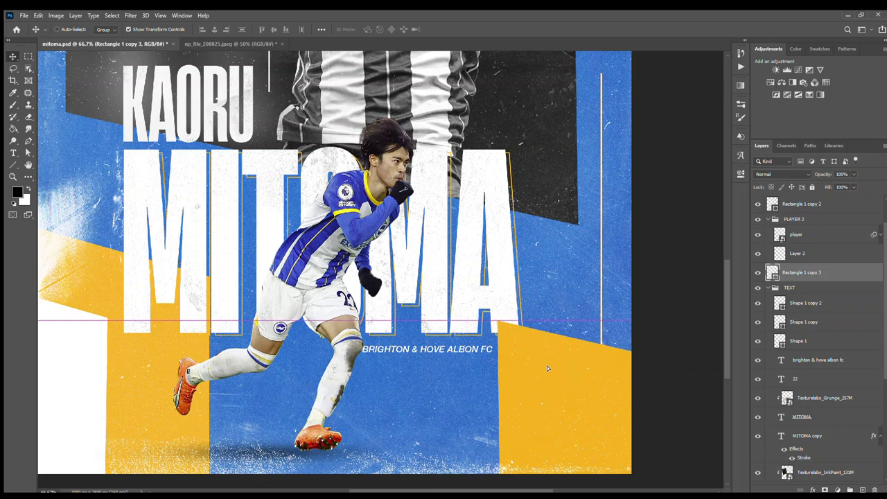
{"action": "left_click", "coordinate": [468, 350], "text": "ctrl"}
{"action": "left_click_drag", "start_coordinate": [464, 350], "coordinate": [469, 366]}
Retype the duplicate caption as 'dribble master' and place it under the club name
{"action": "double_click", "coordinate": [469, 366]}
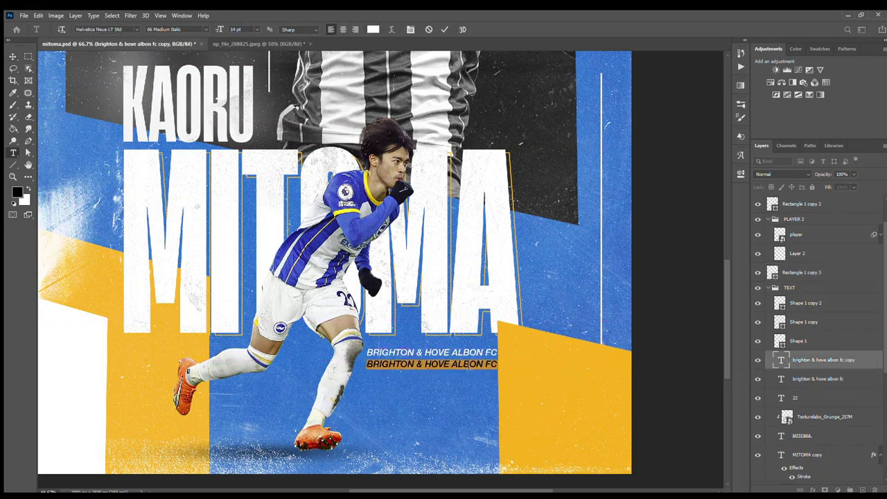
{"action": "type", "text": "dribble master"}
{"action": "key", "text": "ctrl+Return"}
{"action": "key", "text": "v"}
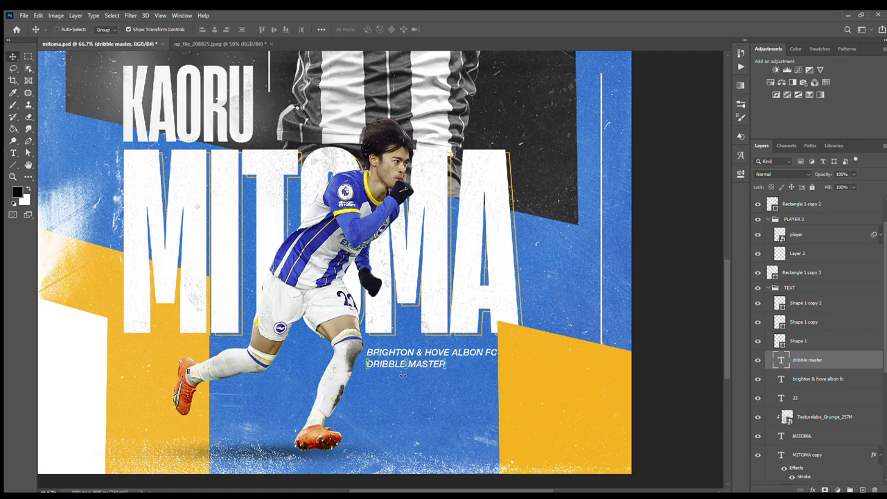
{"action": "scroll", "coordinate": [486, 277], "scroll_direction": "up", "scroll_amount": 1}
{"action": "mouse_move", "coordinate": [485, 263]}
{"action": "left_mouse_down"}
{"action": "mouse_move", "coordinate": [497, 193]}
{"action": "mouse_move", "coordinate": [485, 264]}
{"action": "left_mouse_up"}
{"action": "left_click_drag", "start_coordinate": [403, 310], "coordinate": [426, 326]}
{"action": "scroll", "coordinate": [813, 237], "scroll_direction": "up", "scroll_amount": 2}
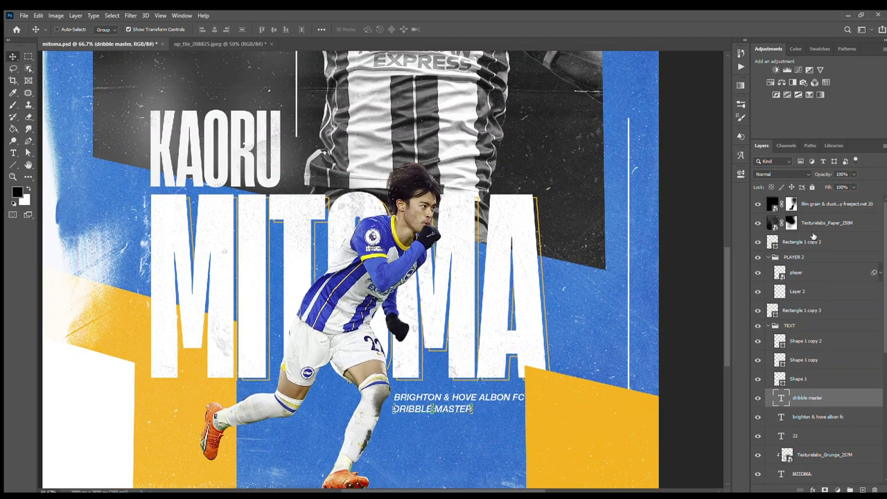
Select the film grain mask and Rectangle 1 copy 2 layers, then save the document
{"action": "left_click", "coordinate": [792, 203]}
{"action": "key", "text": "b"}
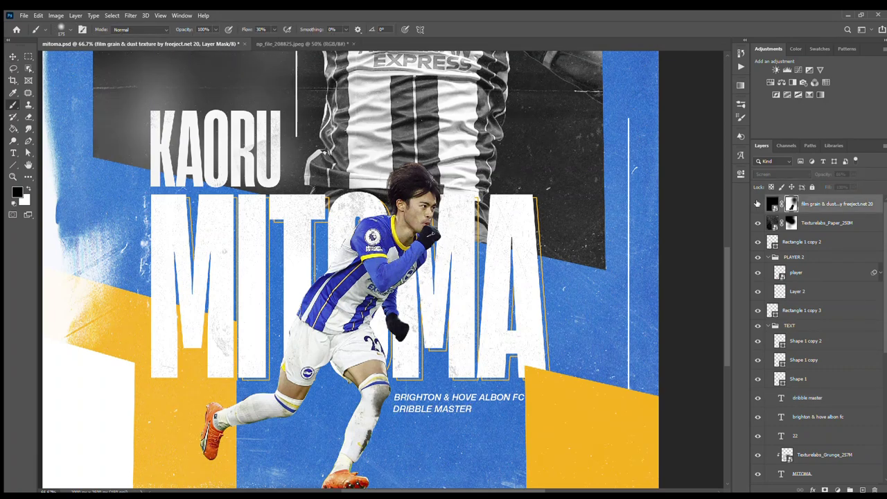
{"action": "left_click", "coordinate": [803, 247]}
{"action": "key", "text": "ctrl+s"}
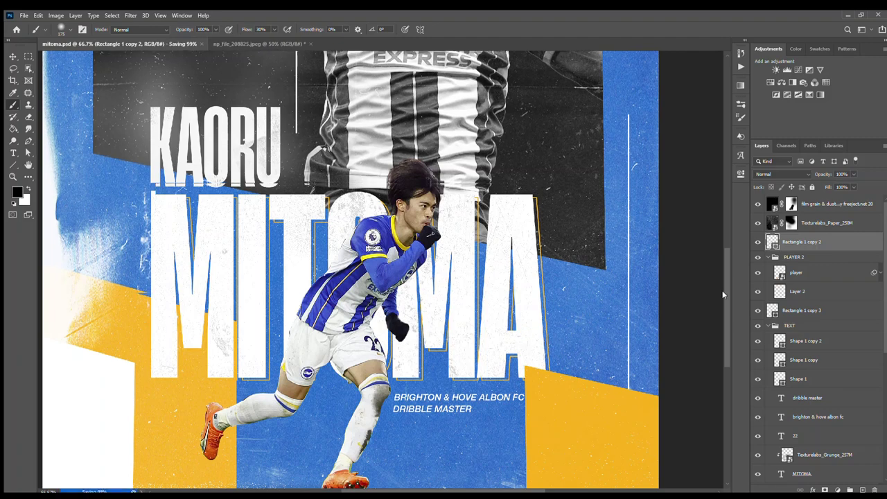
{"action": "scroll", "coordinate": [470, 399], "scroll_direction": "down", "scroll_amount": 2}
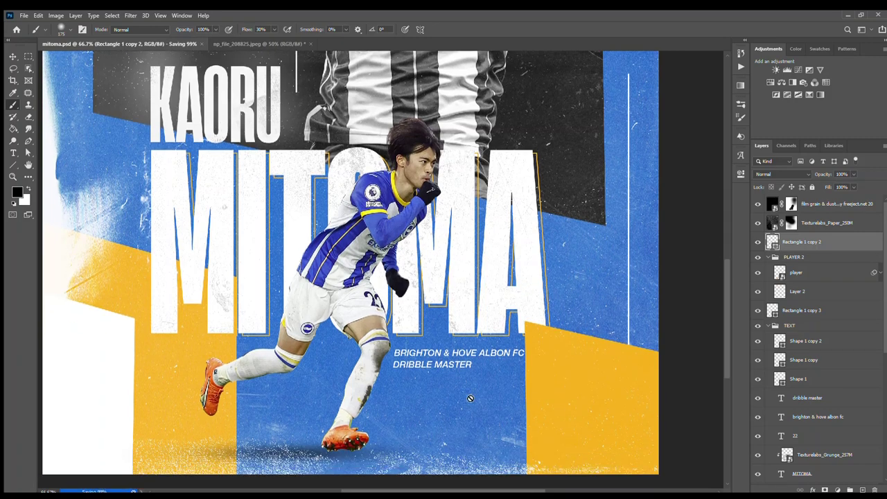
Move DRIBBLE MASTER lower, shrink it, zoom out, and select the Shape layers
{"action": "key", "text": "v"}
{"action": "left_click", "coordinate": [451, 370], "text": "ctrl"}
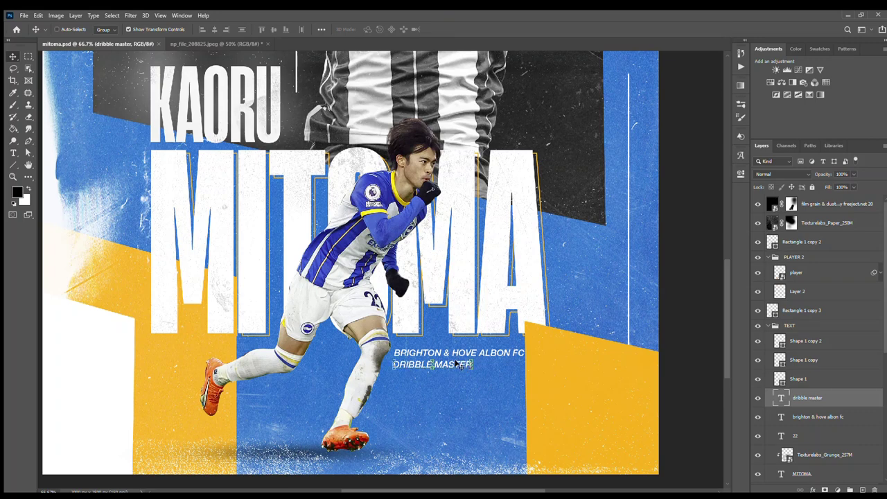
{"action": "left_click_drag", "start_coordinate": [458, 364], "coordinate": [457, 380]}
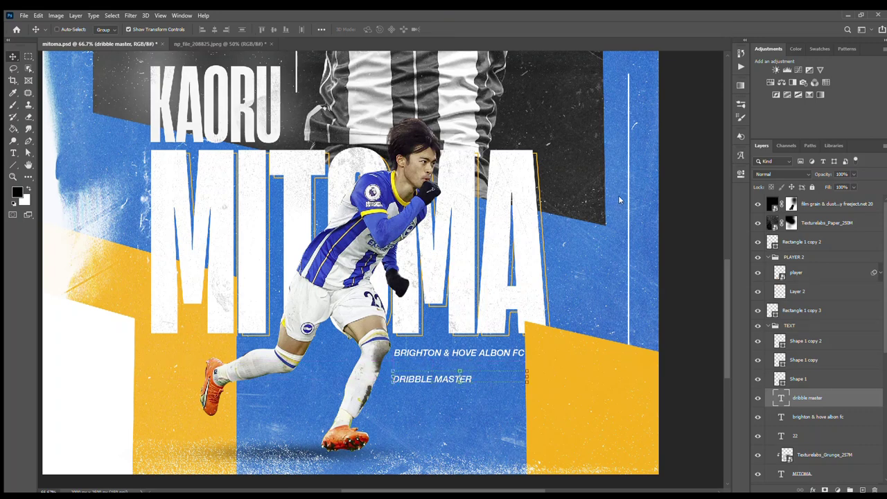
{"action": "mouse_move", "coordinate": [528, 380]}
{"action": "left_mouse_down"}
{"action": "mouse_move", "coordinate": [457, 382]}
{"action": "mouse_move", "coordinate": [464, 374]}
{"action": "left_mouse_up"}
{"action": "left_click", "coordinate": [459, 29]}
{"action": "key", "text": "ctrl+minus"}
{"action": "key", "text": "ctrl+minus"}
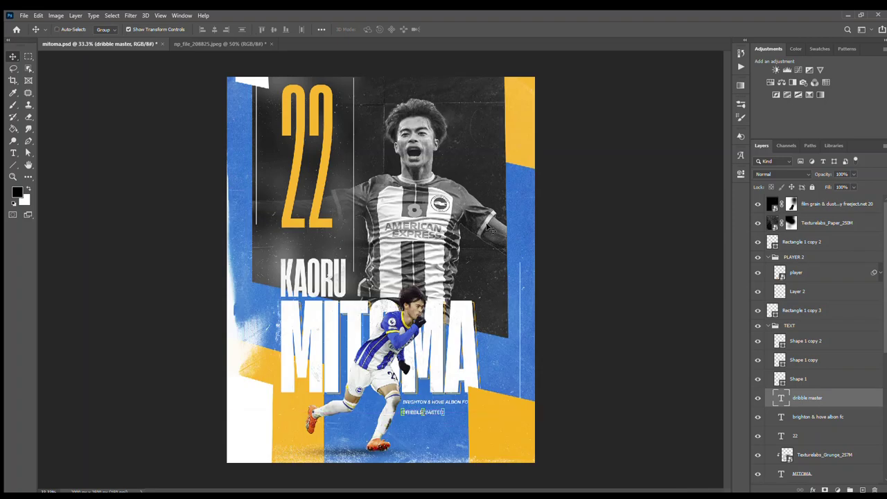
{"action": "left_click", "coordinate": [806, 341]}
{"action": "left_click", "coordinate": [799, 379], "text": "shift"}
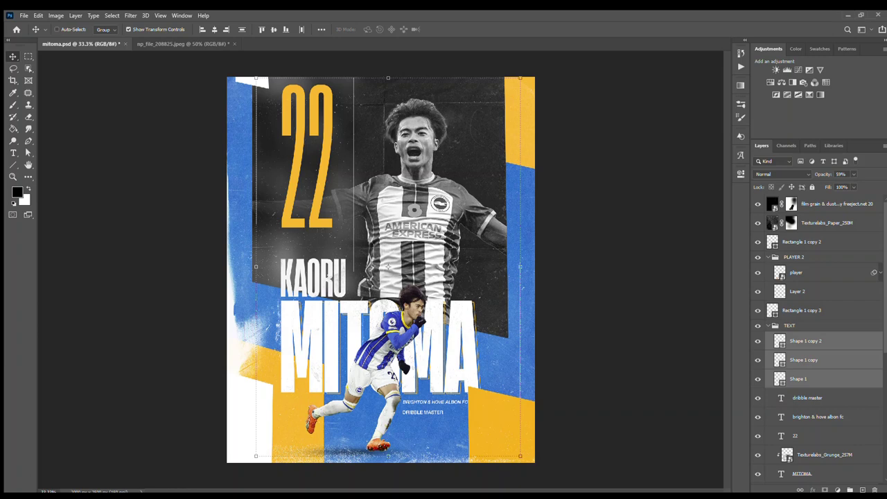
Close the np_file_208825.jpeg image and move the club and subtitle text slightly down-left
{"action": "left_click", "coordinate": [234, 43]}
{"action": "left_click", "coordinate": [805, 341]}
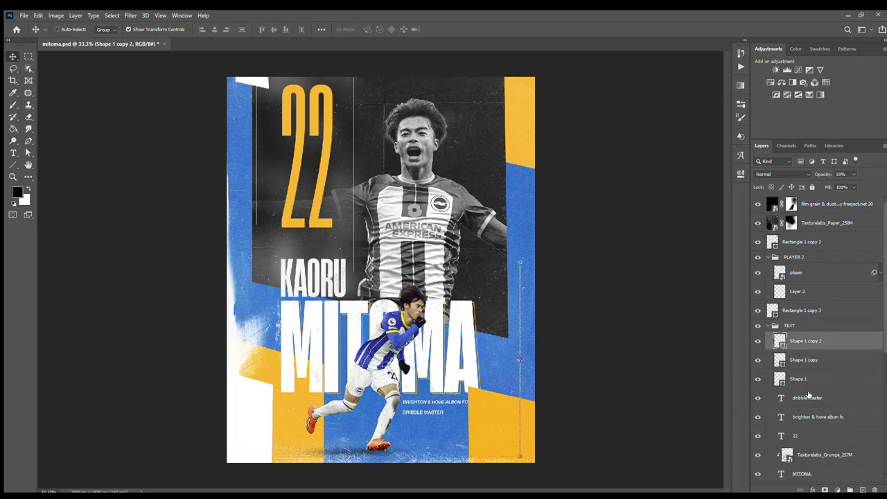
{"action": "left_click", "coordinate": [808, 398]}
{"action": "left_click", "coordinate": [818, 417], "text": "shift"}
{"action": "left_click_drag", "start_coordinate": [452, 403], "coordinate": [447, 409]}
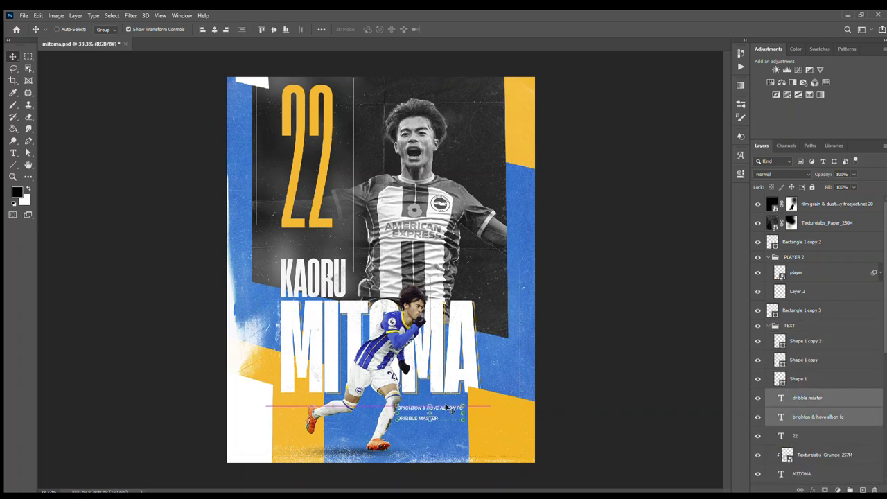
Reword the subtitle from DRIBBLE MASTER to DRIBBLING MASTER
{"action": "left_click", "coordinate": [813, 399]}
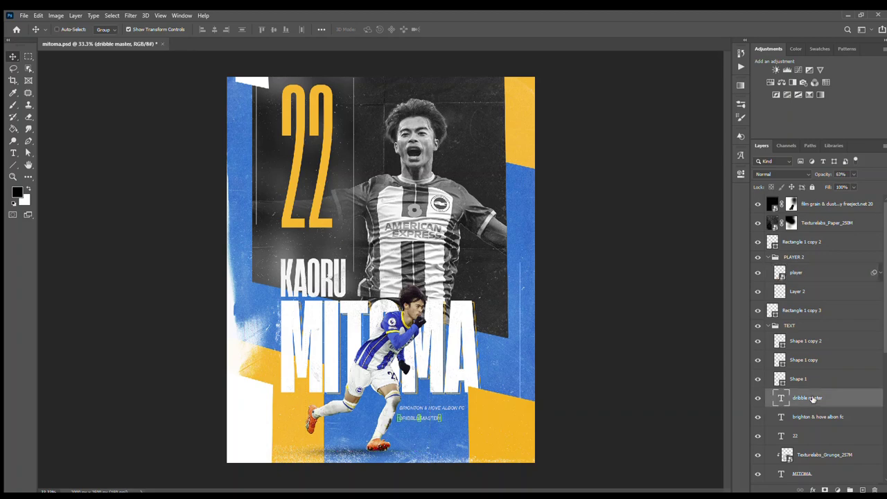
{"action": "key", "text": "ctrl+plus"}
{"action": "double_click", "coordinate": [444, 385]}
{"action": "type", "text": "ING"}
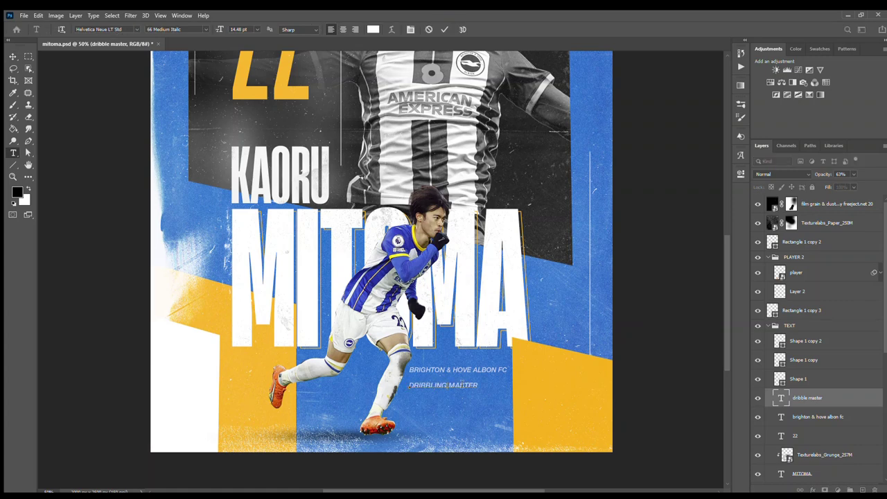
{"action": "left_click", "coordinate": [444, 29]}
{"action": "key", "text": "ctrl+minus"}
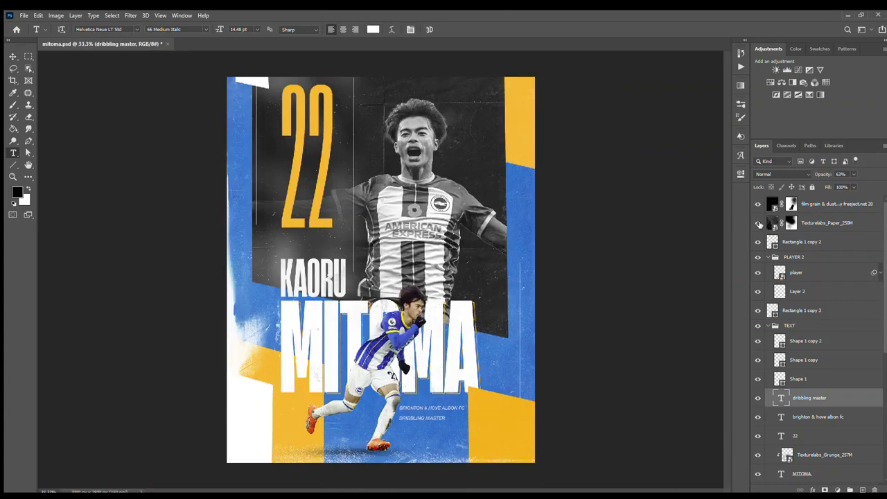
Raise AU_FG_Texture-4 opacity to 83% and collapse the TEXT group
{"action": "scroll", "coordinate": [797, 312], "scroll_direction": "down", "scroll_amount": 5}
{"action": "left_click", "coordinate": [800, 389]}
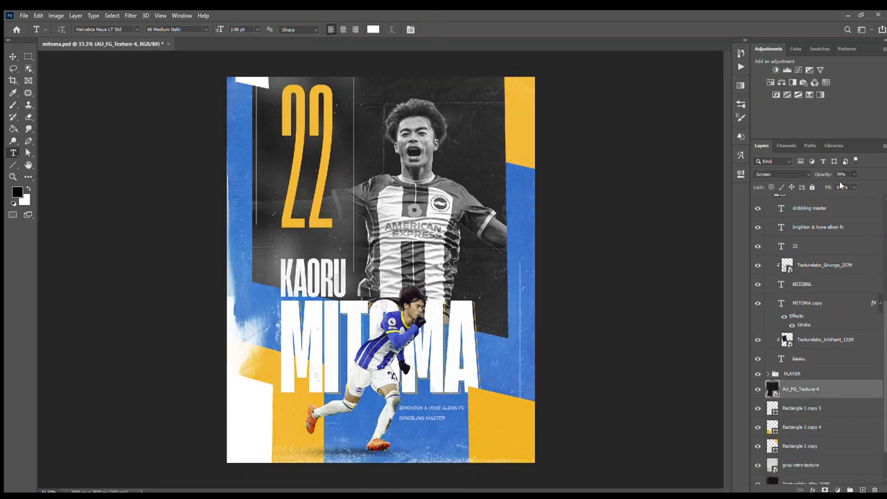
{"action": "left_click_drag", "start_coordinate": [841, 186], "coordinate": [844, 184]}
{"action": "scroll", "coordinate": [808, 416], "scroll_direction": "down", "scroll_amount": 2}
{"action": "left_click", "coordinate": [806, 437]}
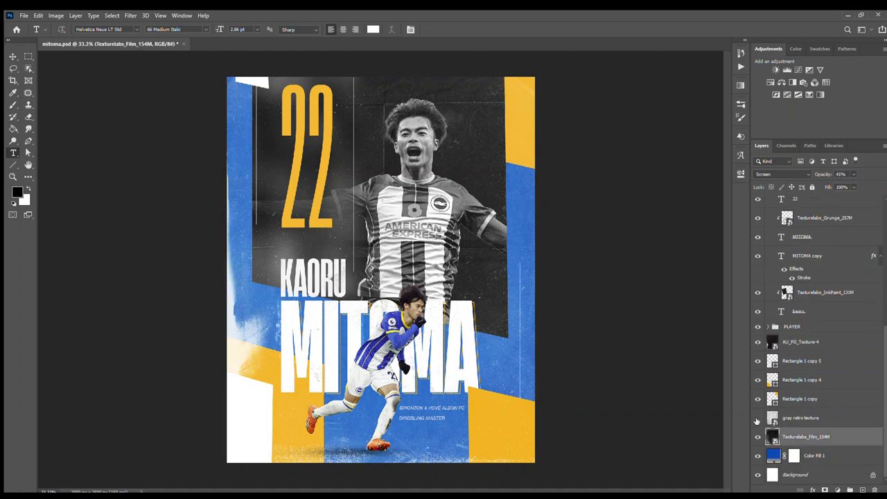
{"action": "scroll", "coordinate": [772, 313], "scroll_direction": "up", "scroll_amount": 5}
{"action": "left_click", "coordinate": [769, 325]}
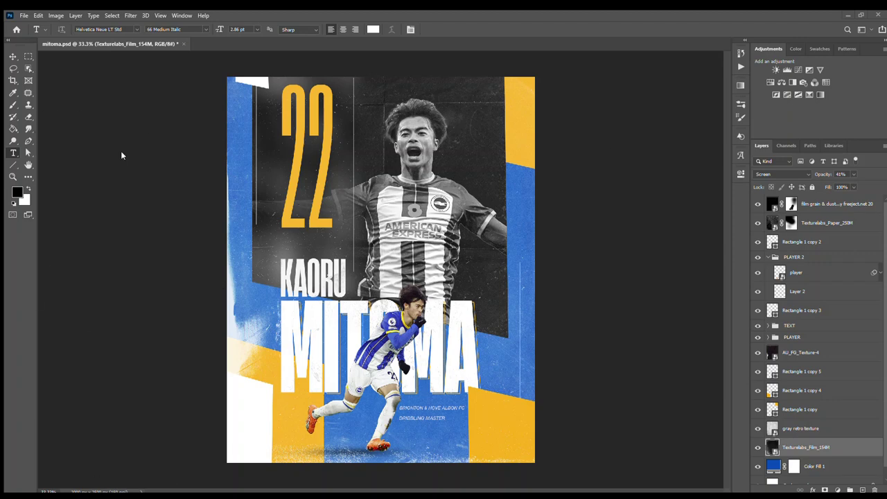
Place the white logo file into the poster, scaled into the lower-right area
{"action": "key", "text": "ctrl+t"}
{"action": "mouse_move", "coordinate": [298, 305]}
{"action": "left_mouse_down"}
{"action": "mouse_move", "coordinate": [387, 262]}
{"action": "mouse_move", "coordinate": [504, 414]}
{"action": "left_mouse_up"}
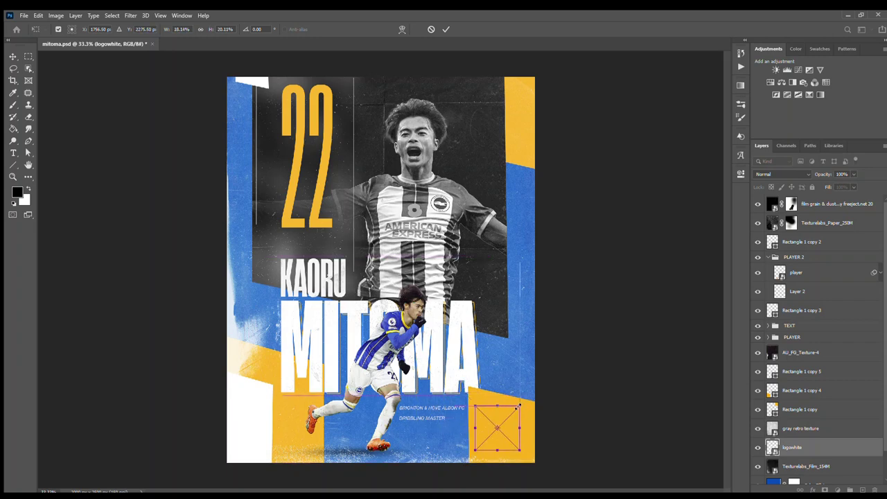
{"action": "left_click_drag", "start_coordinate": [535, 458], "coordinate": [513, 440]}
{"action": "key", "text": "Return"}
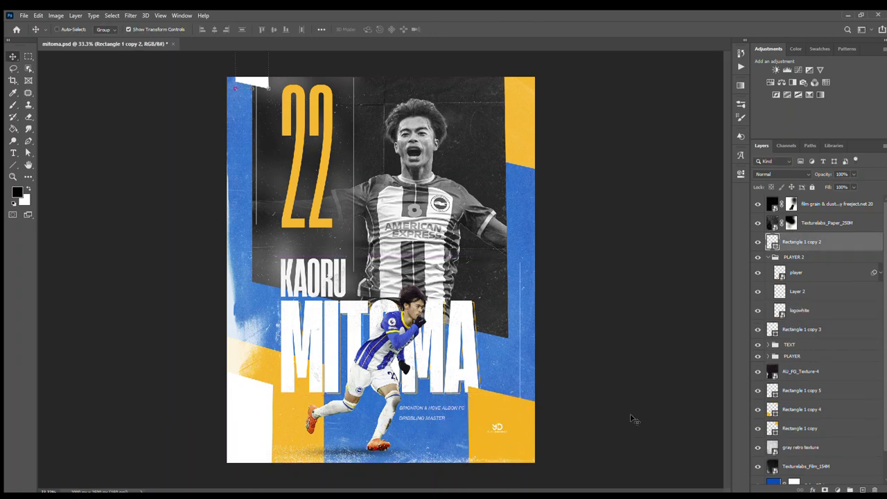
Move the logowhite layer to the top and position the logo bottom-centre under the subtitle
{"action": "left_click_drag", "start_coordinate": [828, 447], "coordinate": [796, 302]}
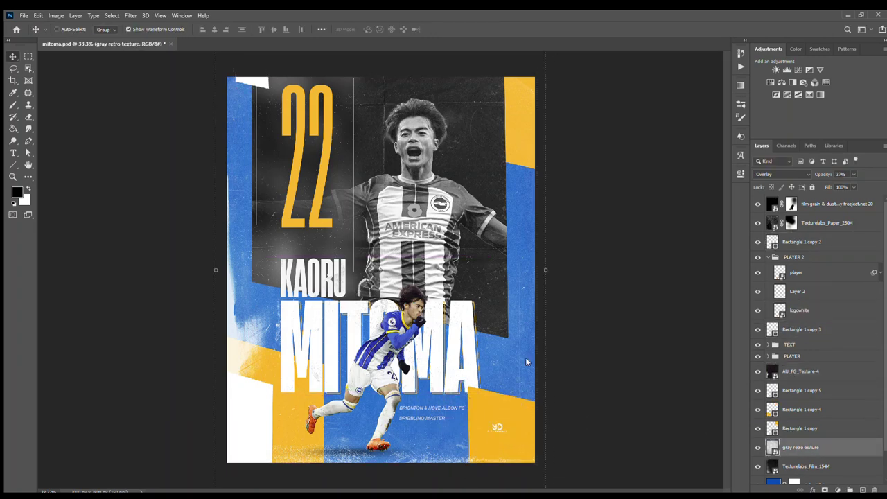
{"action": "left_click", "coordinate": [809, 315]}
{"action": "left_click_drag", "start_coordinate": [809, 316], "coordinate": [798, 201]}
{"action": "key", "text": "ctrl+t"}
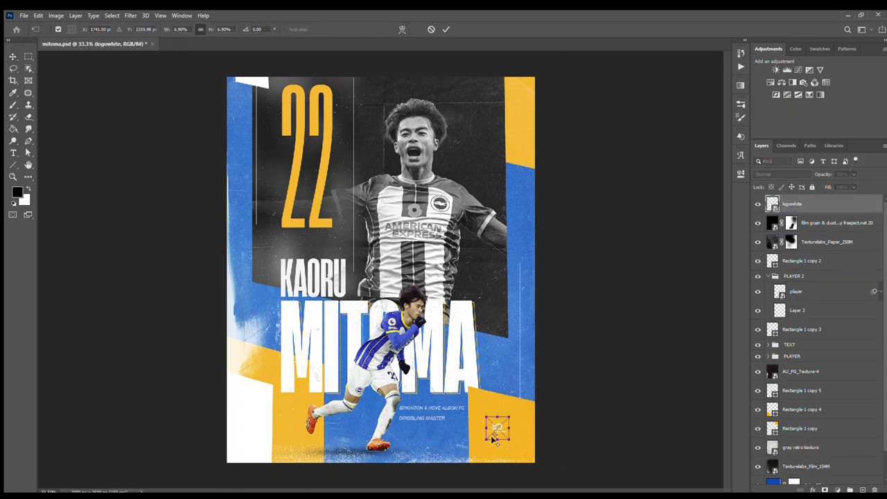
{"action": "mouse_move", "coordinate": [494, 433]}
{"action": "left_mouse_down"}
{"action": "mouse_move", "coordinate": [475, 423]}
{"action": "mouse_move", "coordinate": [460, 169]}
{"action": "mouse_move", "coordinate": [356, 423]}
{"action": "mouse_move", "coordinate": [410, 443]}
{"action": "mouse_move", "coordinate": [308, 439]}
{"action": "mouse_move", "coordinate": [295, 409]}
{"action": "left_mouse_up"}
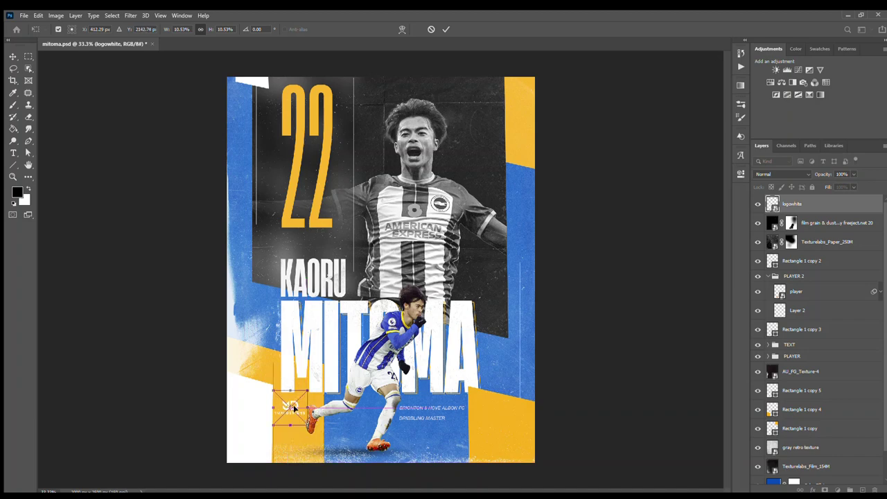
{"action": "mouse_move", "coordinate": [295, 409]}
{"action": "left_mouse_down"}
{"action": "mouse_move", "coordinate": [486, 316]}
{"action": "mouse_move", "coordinate": [489, 376]}
{"action": "mouse_move", "coordinate": [419, 117]}
{"action": "mouse_move", "coordinate": [363, 413]}
{"action": "mouse_move", "coordinate": [415, 442]}
{"action": "left_mouse_up"}
{"action": "key", "text": "Return"}
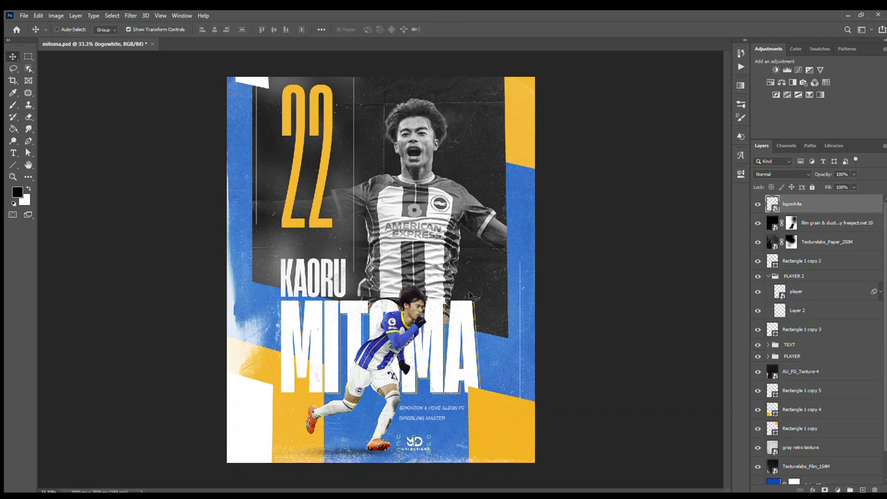
Set the logo's opacity to 64% and save the poster
{"action": "key", "text": "6"}
{"action": "key", "text": "4"}
{"action": "key", "text": "ctrl+s"}
Expand the PLAYER group and review Layer 1's drop shadow style
{"action": "left_click", "coordinate": [377, 203], "text": "ctrl"}
{"action": "left_click", "coordinate": [770, 356]}
{"action": "left_click", "coordinate": [812, 400]}
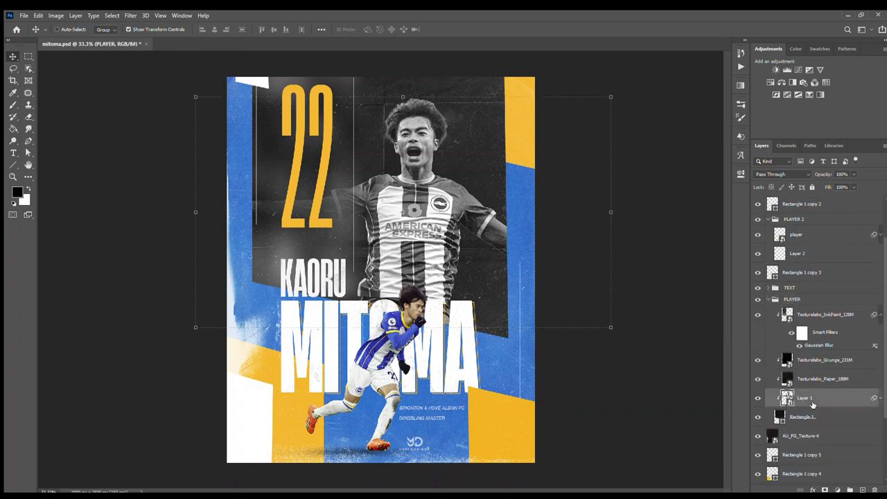
{"action": "double_click", "coordinate": [813, 404]}
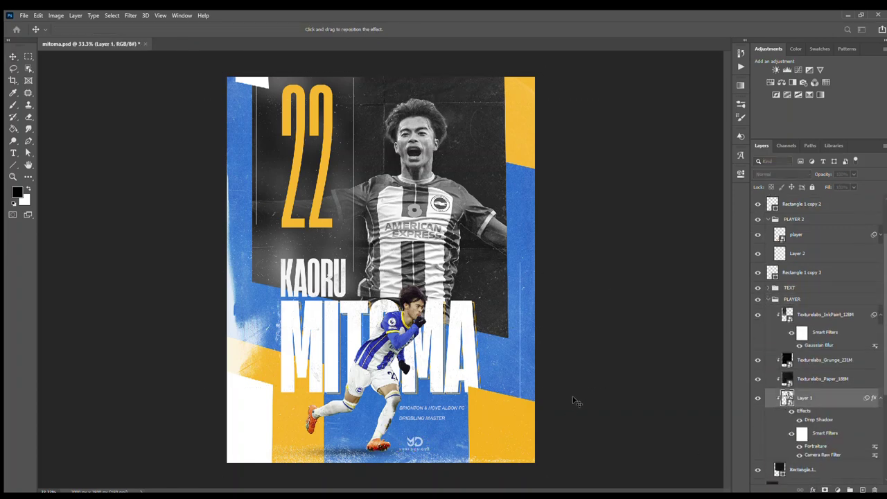
{"action": "key", "text": "Return"}
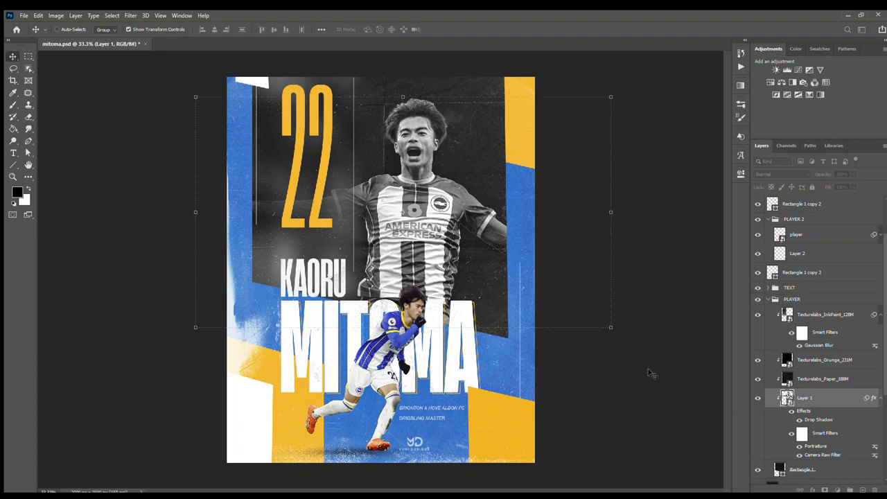
Copy Layer 1's drop shadow onto the player layer and adjust its settings
{"action": "left_click_drag", "start_coordinate": [803, 410], "coordinate": [796, 234]}
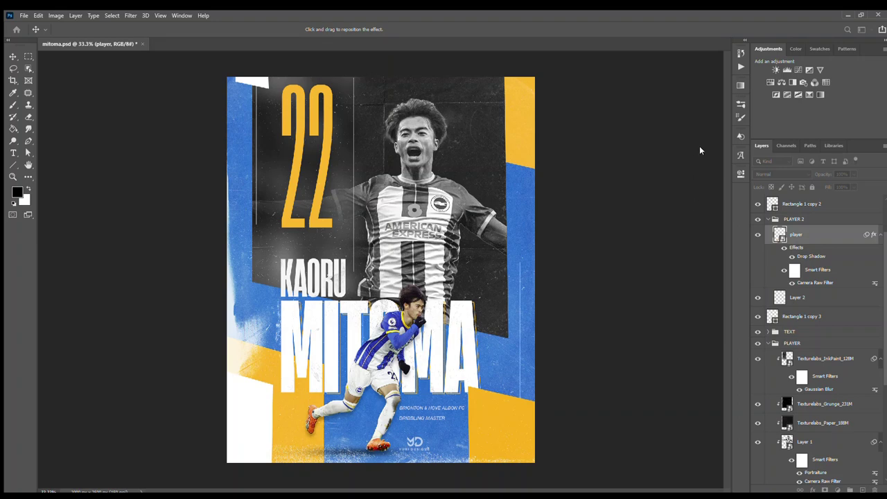
{"action": "key", "text": "Return"}
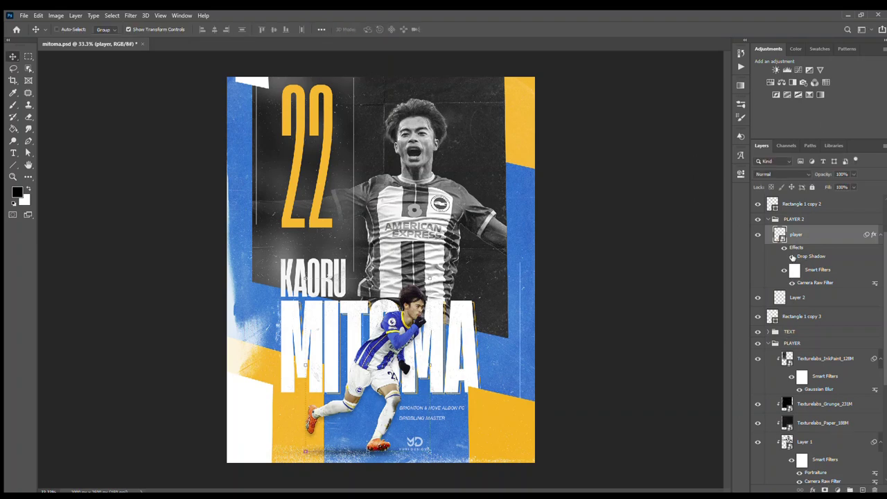
{"action": "double_click", "coordinate": [808, 256]}
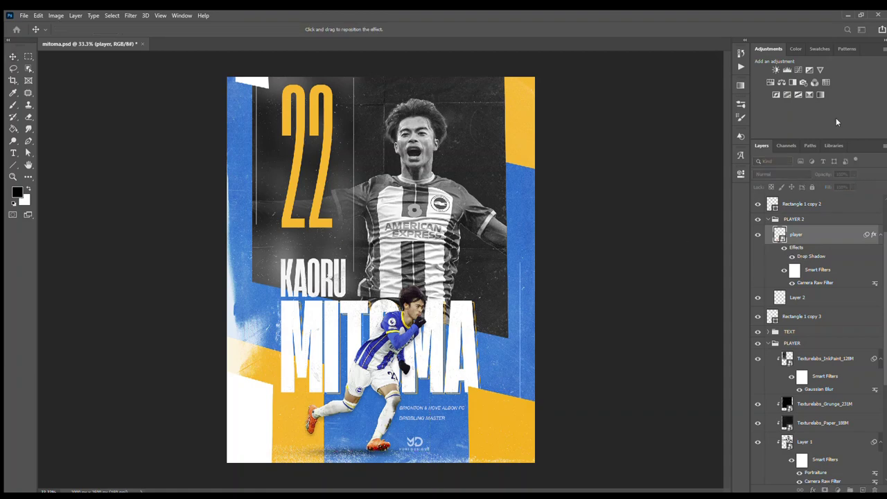
{"action": "key", "text": "Return"}
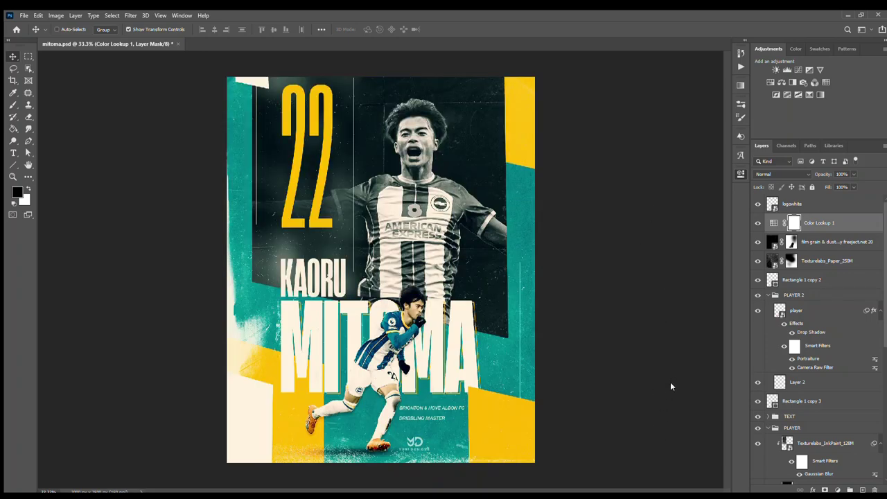
Fade Color Lookup 1 to 25% opacity and stamp visible layers into Layer 3
{"action": "left_click_drag", "start_coordinate": [850, 177], "coordinate": [758, 225]}
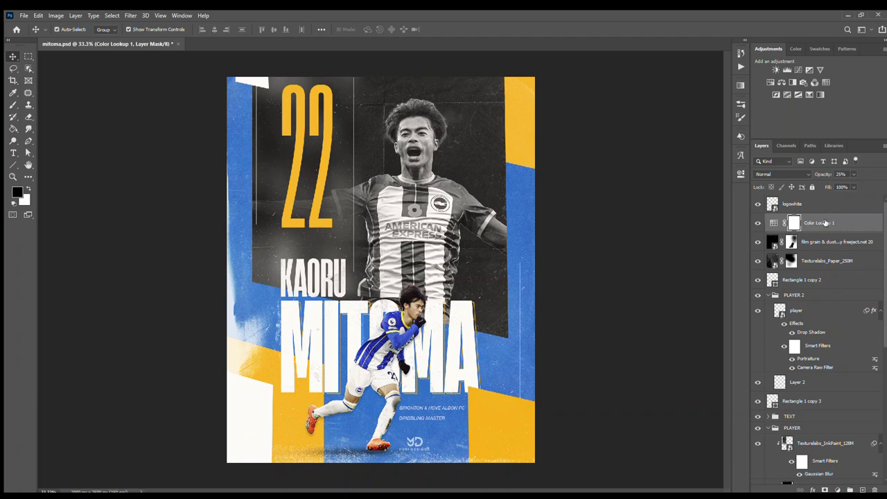
{"action": "key", "text": "ctrl+shift+alt+e"}
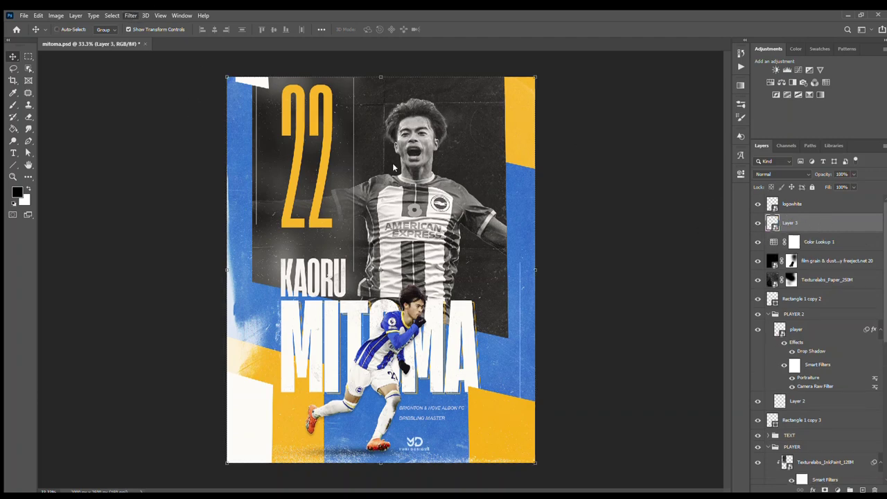